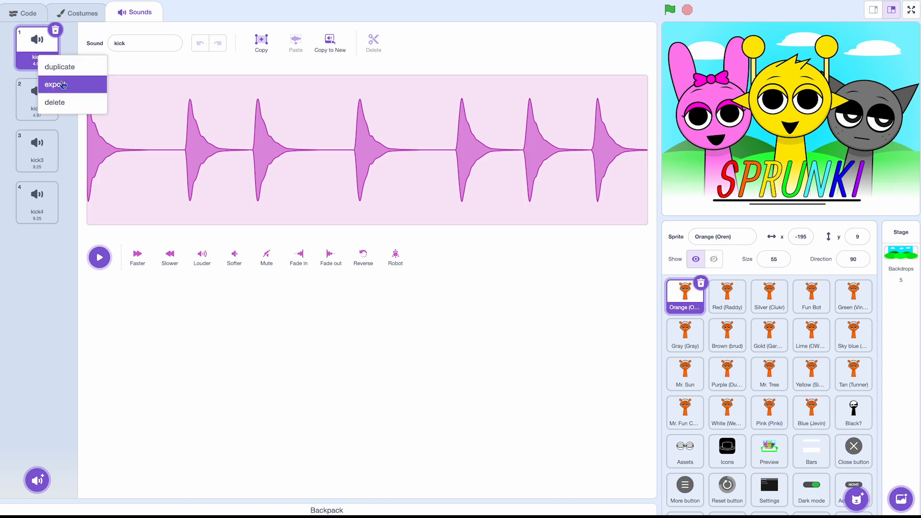
Export the kick2 sound of the Orange (Oren) sprite as a file
{"action": "left_click", "coordinate": [37, 98]}
{"action": "right_click", "coordinate": [38, 98]}
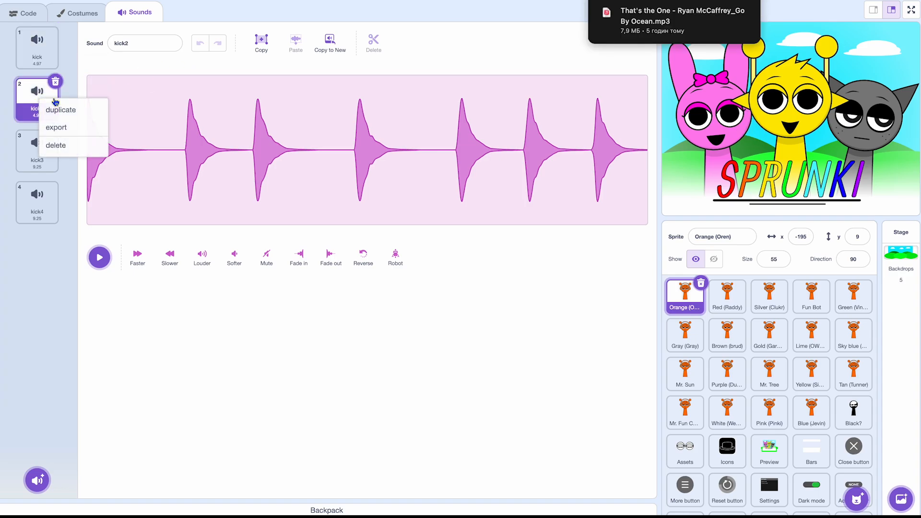
{"action": "left_click", "coordinate": [62, 129]}
Delete all sounds of the Red (Raddy) sprite and upload kick.wav and kick2.wav in their place
{"action": "left_click", "coordinate": [733, 307]}
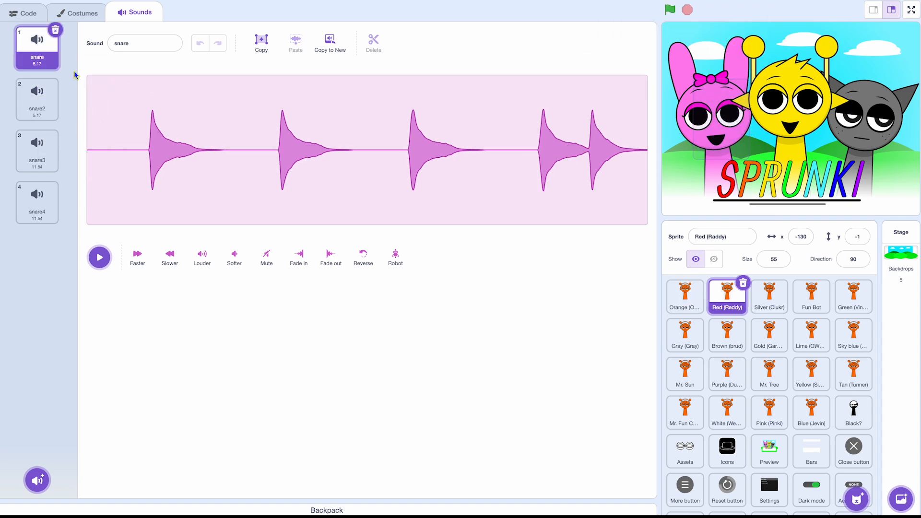
{"action": "left_click", "coordinate": [56, 31]}
{"action": "left_click", "coordinate": [55, 32]}
{"action": "left_click", "coordinate": [55, 32]}
{"action": "left_click", "coordinate": [56, 32]}
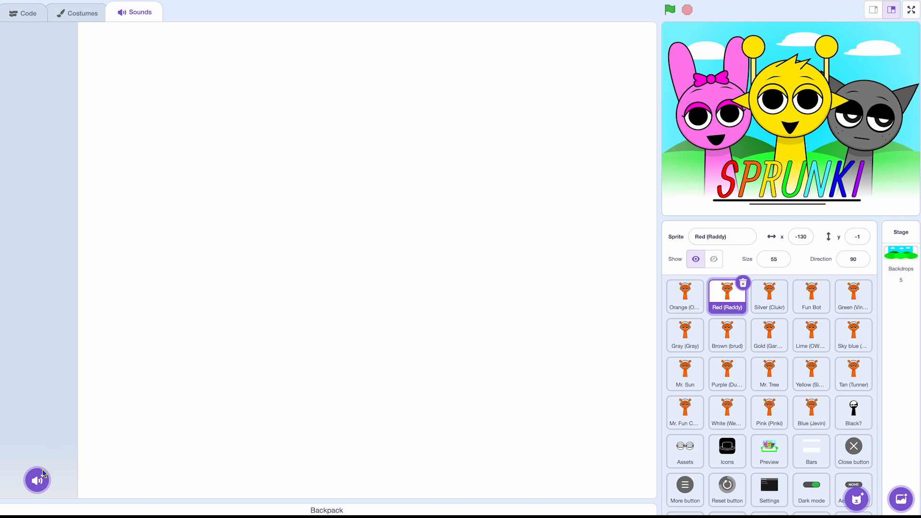
{"action": "left_click", "coordinate": [37, 407]}
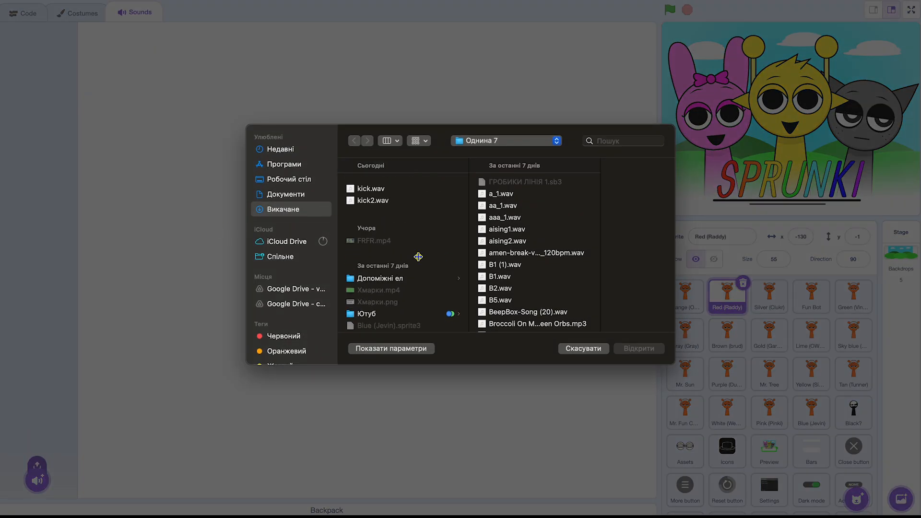
{"action": "double_click", "coordinate": [366, 186]}
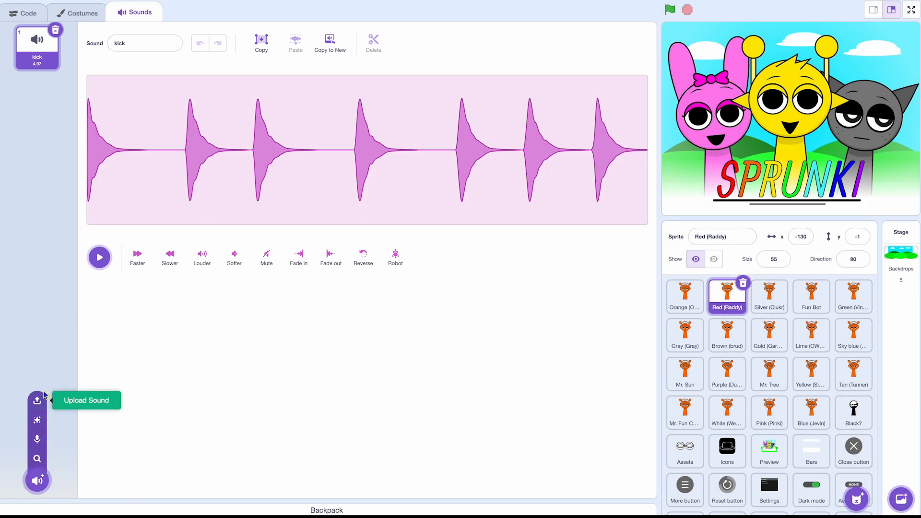
{"action": "left_click", "coordinate": [37, 399]}
{"action": "double_click", "coordinate": [369, 196]}
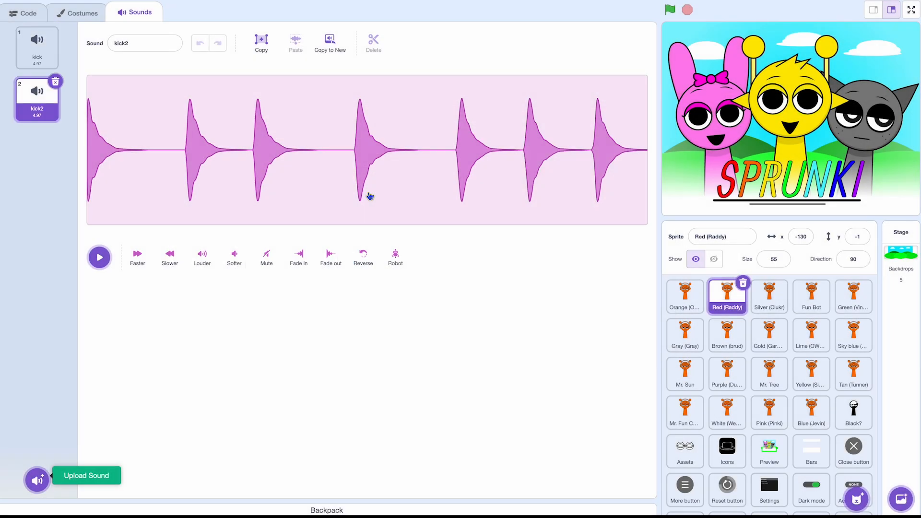
Delete all sounds of the Silver (Clukr) sprite and upload kick.wav and kick2.wav in their place
{"action": "left_click", "coordinate": [778, 295]}
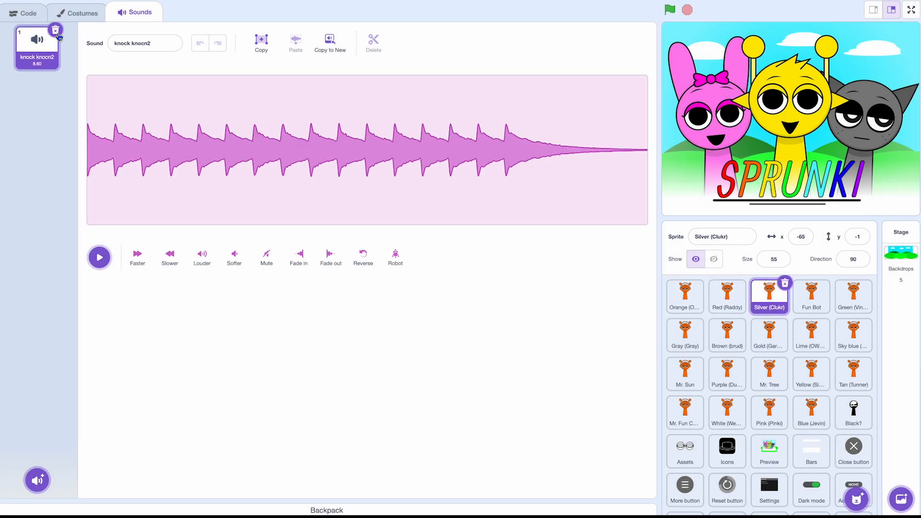
{"action": "left_click", "coordinate": [37, 480]}
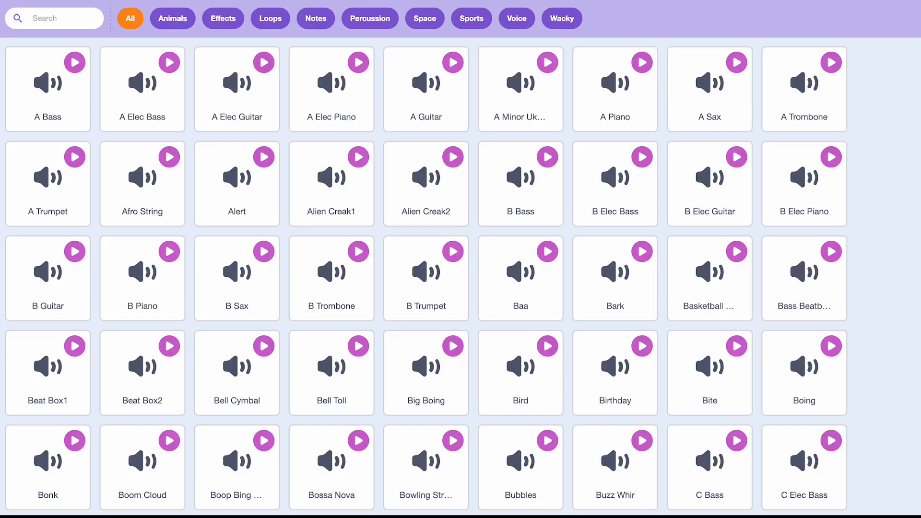
{"action": "key", "text": "Escape"}
{"action": "mouse_move", "coordinate": [37, 480]}
{"action": "left_click", "coordinate": [37, 400]}
{"action": "left_click", "coordinate": [362, 182]}
{"action": "left_click", "coordinate": [372, 193], "text": "shift"}
{"action": "key", "text": "Return"}
Delete all amen sounds of the Fun Bot sprite and upload kick.wav and kick2.wav in their place
{"action": "left_click", "coordinate": [809, 303]}
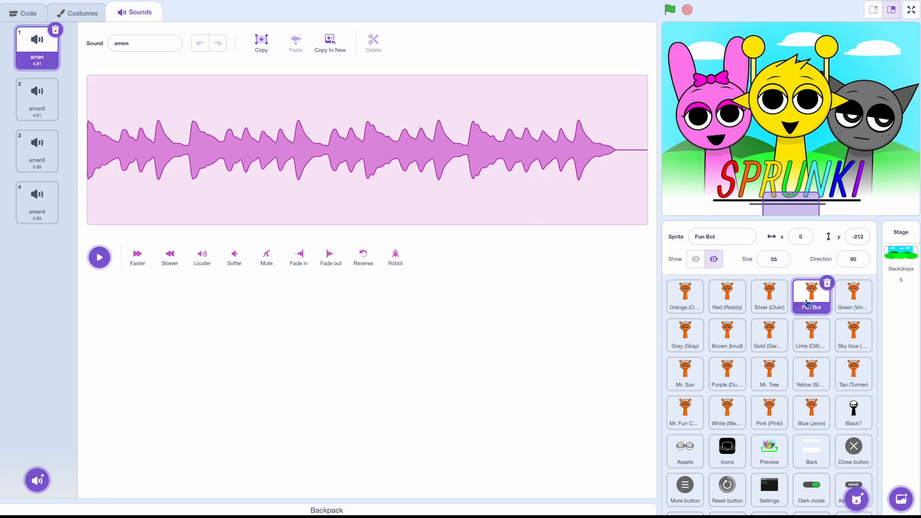
{"action": "left_click", "coordinate": [57, 34]}
{"action": "left_click", "coordinate": [57, 35]}
{"action": "left_click", "coordinate": [57, 35]}
{"action": "mouse_move", "coordinate": [37, 480]}
{"action": "left_click", "coordinate": [37, 401]}
{"action": "left_click", "coordinate": [370, 178]}
{"action": "left_click", "coordinate": [373, 190], "text": "shift"}
{"action": "key", "text": "Return"}
Delete all shaker sounds of the Green (Vineria) sprite and upload kick.wav and kick2.wav in their place
{"action": "left_click", "coordinate": [852, 298]}
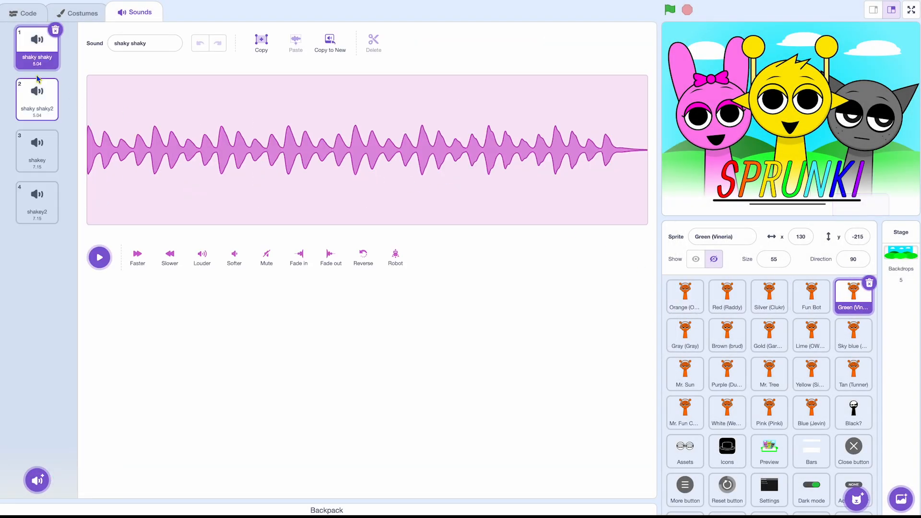
{"action": "left_click", "coordinate": [56, 31]}
{"action": "left_click", "coordinate": [56, 31]}
{"action": "left_click", "coordinate": [55, 31]}
{"action": "left_click", "coordinate": [55, 31]}
{"action": "mouse_move", "coordinate": [37, 480]}
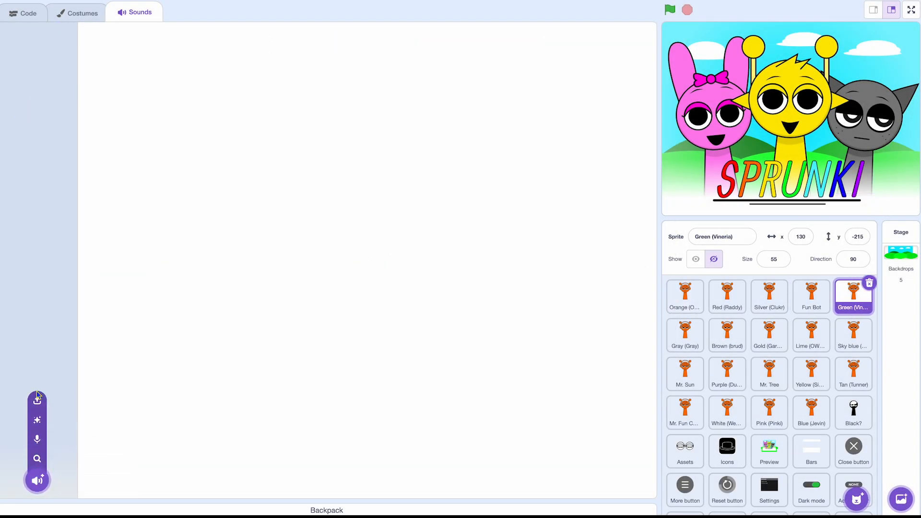
{"action": "left_click", "coordinate": [38, 401]}
{"action": "left_click", "coordinate": [370, 179]}
{"action": "left_click", "coordinate": [372, 191], "text": "shift"}
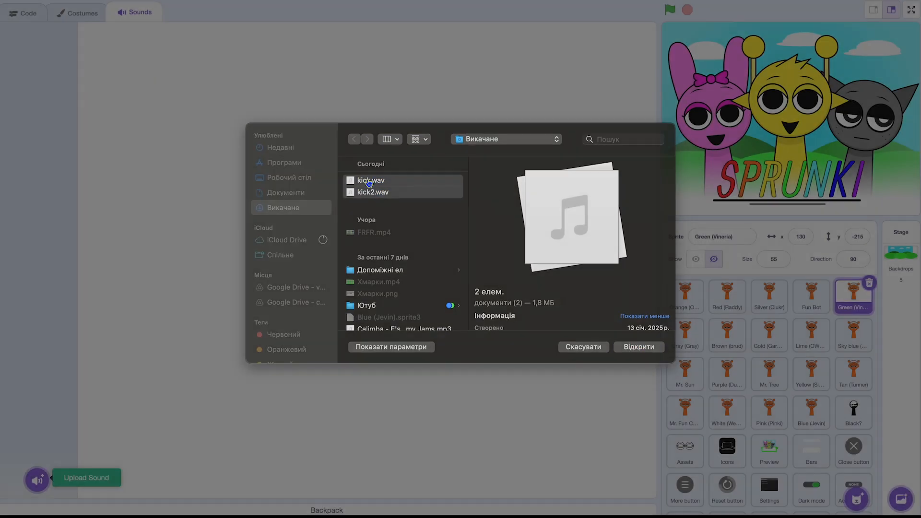
{"action": "key", "text": "Return"}
Delete all bass sounds of the Gray (Gray) sprite and upload kick.wav and kick2.wav in their place
{"action": "left_click", "coordinate": [666, 341]}
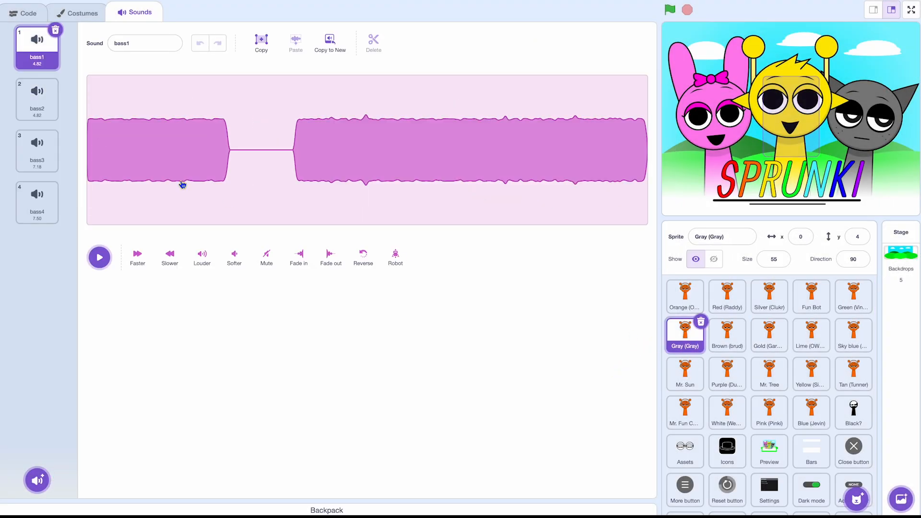
{"action": "left_click", "coordinate": [56, 31]}
{"action": "left_click", "coordinate": [56, 32]}
{"action": "left_click", "coordinate": [56, 31]}
{"action": "left_click", "coordinate": [56, 31]}
{"action": "mouse_move", "coordinate": [43, 476]}
{"action": "left_click", "coordinate": [38, 401]}
{"action": "left_click", "coordinate": [361, 183]}
{"action": "key", "text": "shift+Down"}
{"action": "key", "text": "Return"}
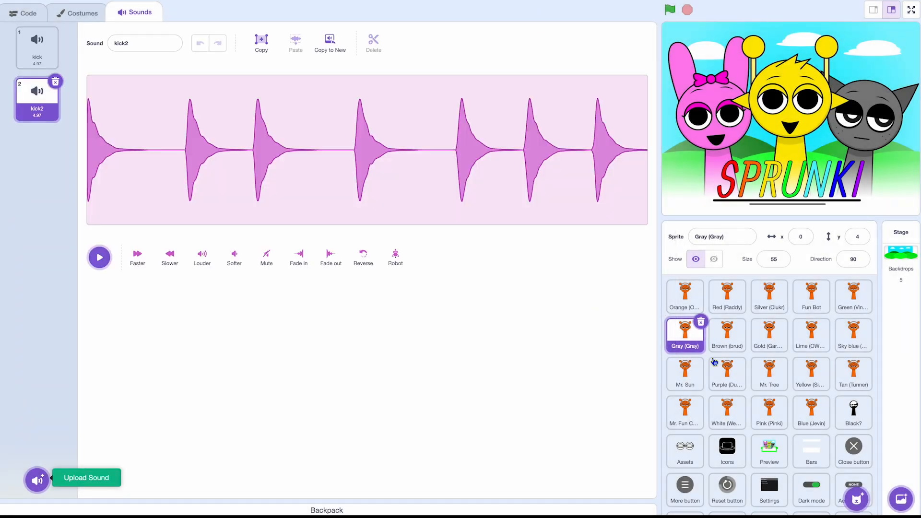
Delete all sounds of the Brown (brud) sprite, then upload kick.wav and kick2.wav one after the other
{"action": "left_click", "coordinate": [719, 335]}
{"action": "left_click", "coordinate": [55, 33]}
{"action": "left_click", "coordinate": [54, 34]}
{"action": "left_click", "coordinate": [54, 33]}
{"action": "left_click", "coordinate": [55, 33]}
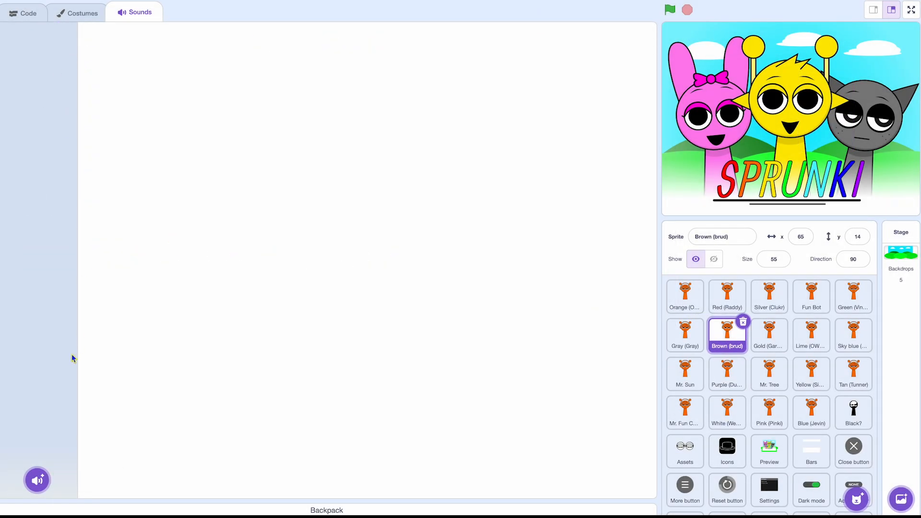
{"action": "mouse_move", "coordinate": [37, 480]}
{"action": "left_click", "coordinate": [40, 410]}
{"action": "left_click", "coordinate": [376, 180]}
{"action": "key", "text": "Return"}
{"action": "left_click", "coordinate": [38, 401]}
{"action": "left_click", "coordinate": [370, 196]}
{"action": "key", "text": "Return"}
Delete all arpeg sounds of the Gold (Garnold) sprite and upload kick.wav and kick2.wav in their place
{"action": "left_click", "coordinate": [769, 337]}
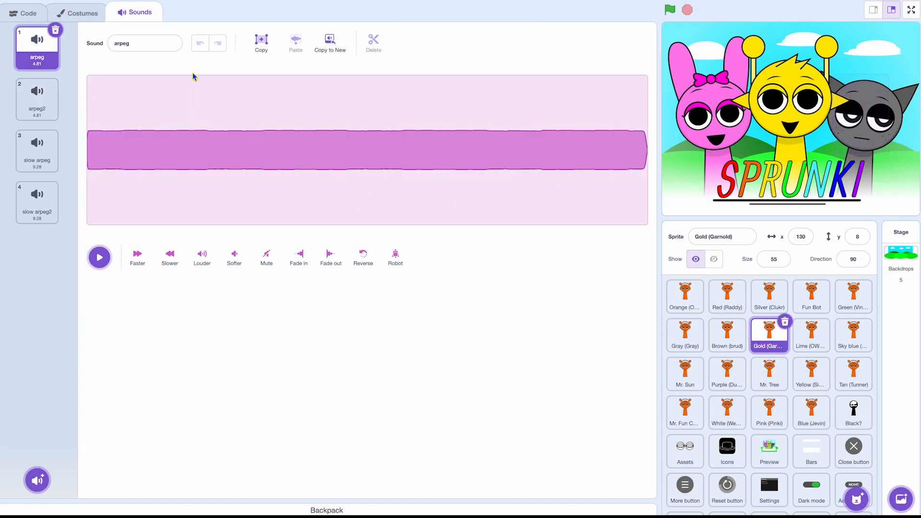
{"action": "left_click", "coordinate": [55, 30]}
{"action": "mouse_move", "coordinate": [37, 480]}
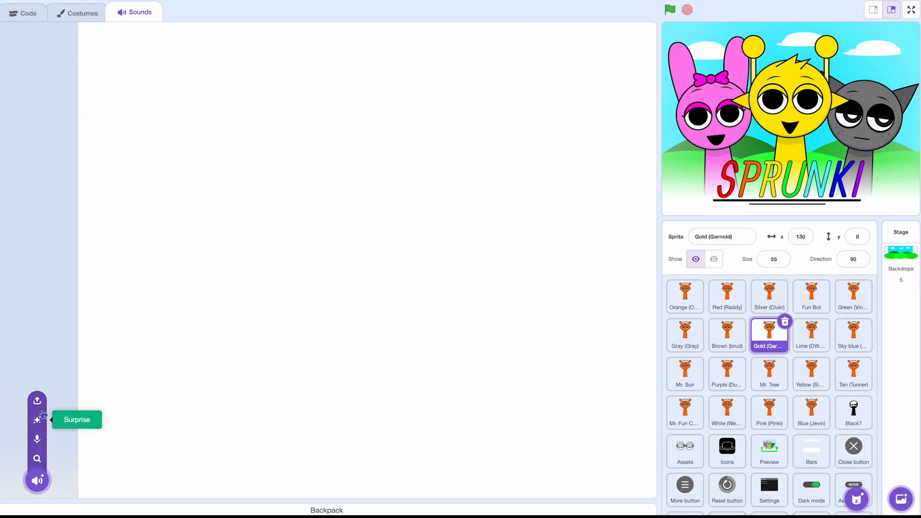
{"action": "left_click", "coordinate": [37, 400]}
{"action": "left_click", "coordinate": [374, 183]}
{"action": "left_click", "coordinate": [373, 193], "text": "shift"}
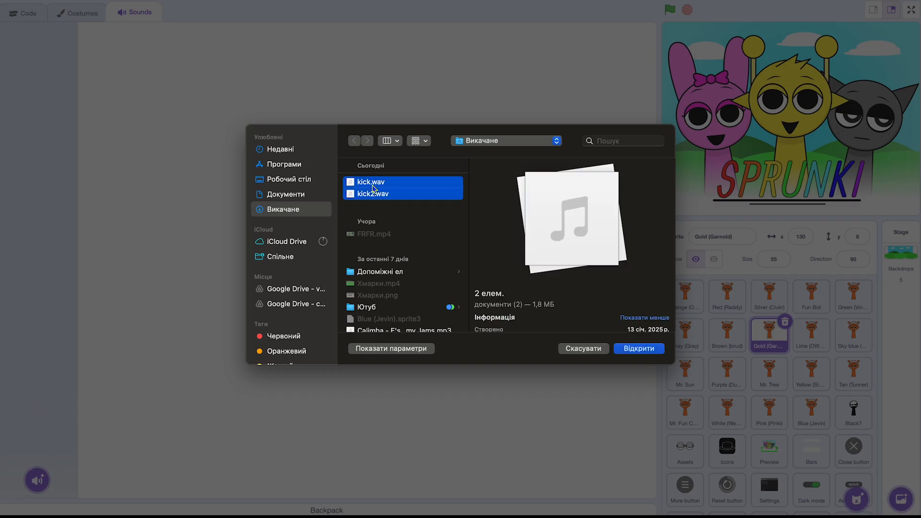
{"action": "key", "text": "Return"}
Delete all windup sounds of the Lime (OWAKCX) sprite and upload kick.wav and kick2.wav in their place
{"action": "left_click", "coordinate": [801, 334]}
{"action": "left_click", "coordinate": [56, 32]}
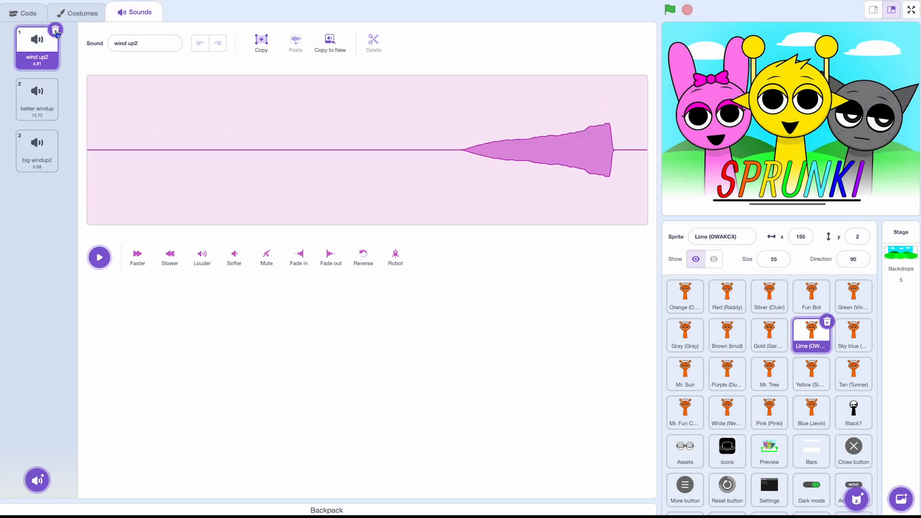
{"action": "left_click", "coordinate": [56, 32]}
{"action": "left_click", "coordinate": [56, 33]}
{"action": "left_click", "coordinate": [56, 33]}
{"action": "mouse_move", "coordinate": [35, 485]}
{"action": "left_click", "coordinate": [37, 400]}
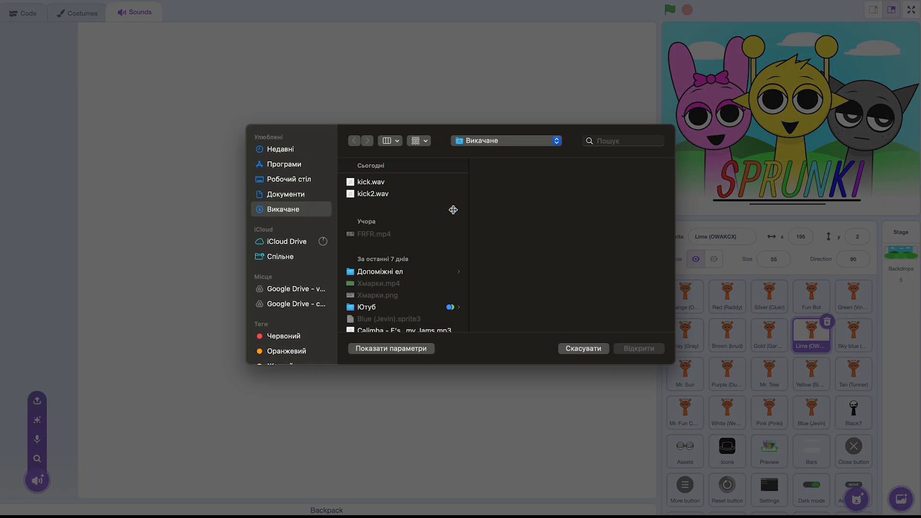
{"action": "left_click", "coordinate": [393, 183]}
{"action": "left_click", "coordinate": [392, 193], "text": "shift"}
{"action": "key", "text": "Return"}
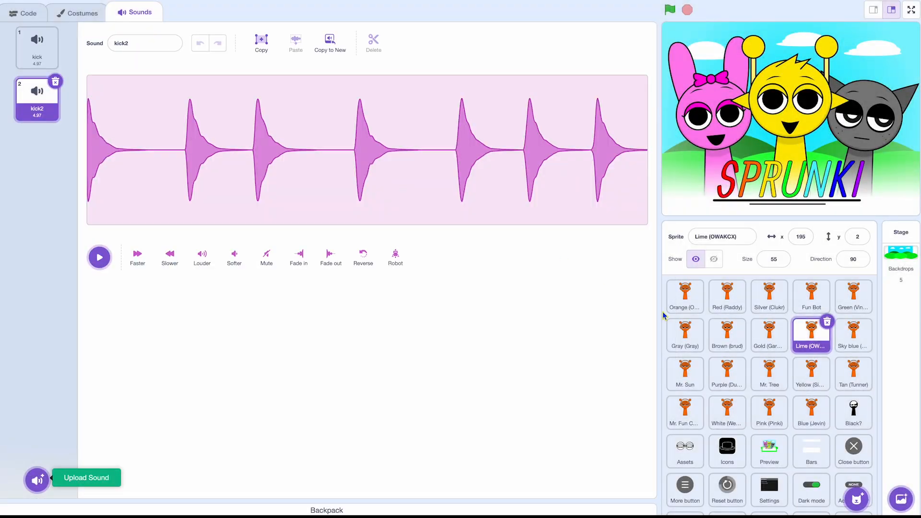
Delete all sounds of the Sky blue (Sky) sprite and upload kick.wav and kick2.wav in their place
{"action": "left_click", "coordinate": [851, 343]}
{"action": "left_click", "coordinate": [56, 32]}
{"action": "left_click", "coordinate": [56, 32]}
{"action": "left_click", "coordinate": [56, 32]}
{"action": "left_click", "coordinate": [57, 33]}
{"action": "mouse_move", "coordinate": [37, 480]}
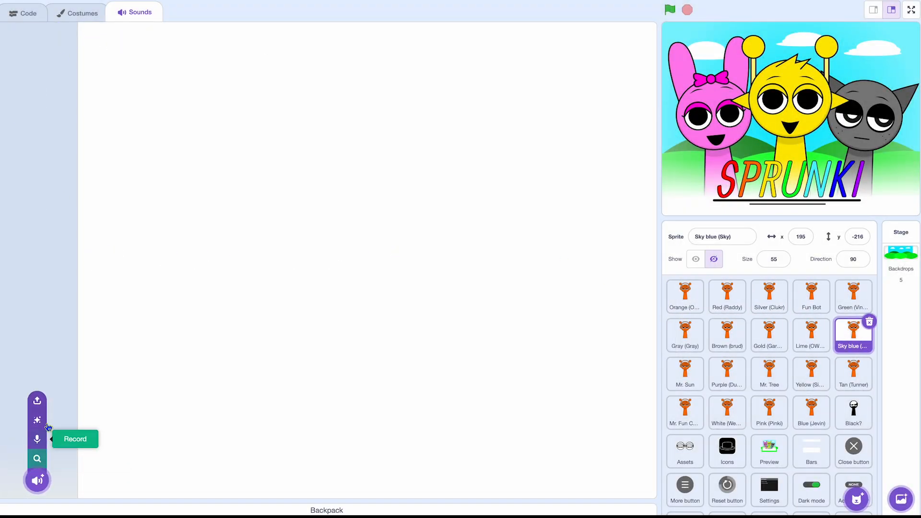
{"action": "left_click", "coordinate": [37, 400]}
{"action": "left_click", "coordinate": [371, 182]}
{"action": "key", "text": "shift+Down"}
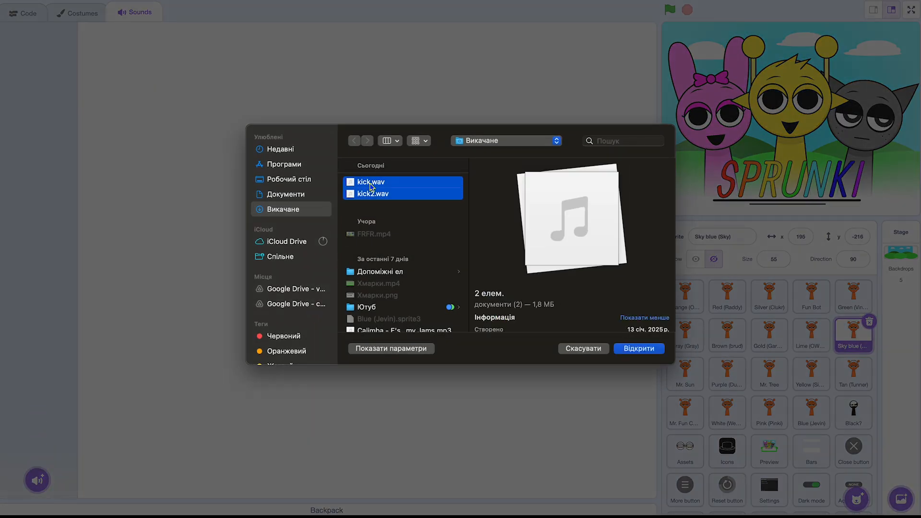
{"action": "key", "text": "Return"}
Delete all piano sounds of the Mr. Sun sprite and upload kick.wav and kick2.wav in their place
{"action": "left_click", "coordinate": [685, 373]}
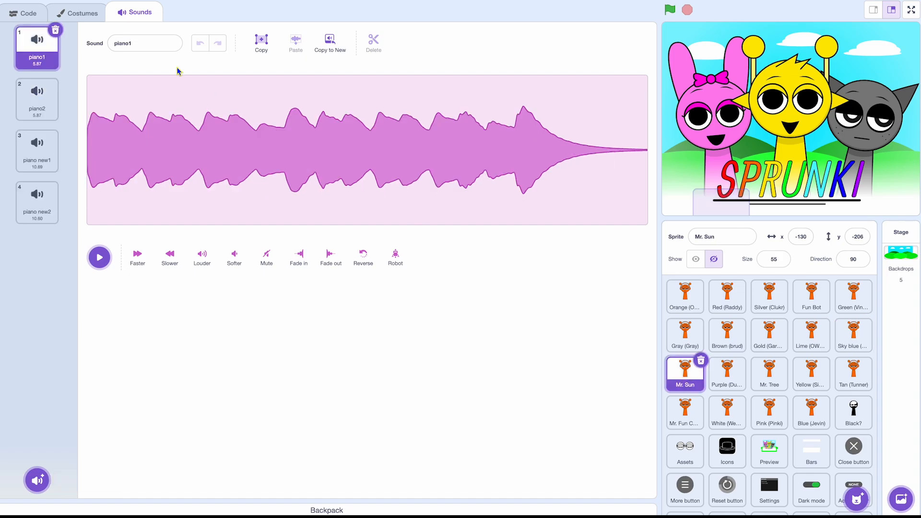
{"action": "left_click", "coordinate": [60, 36]}
{"action": "mouse_move", "coordinate": [37, 477]}
{"action": "left_click", "coordinate": [35, 399]}
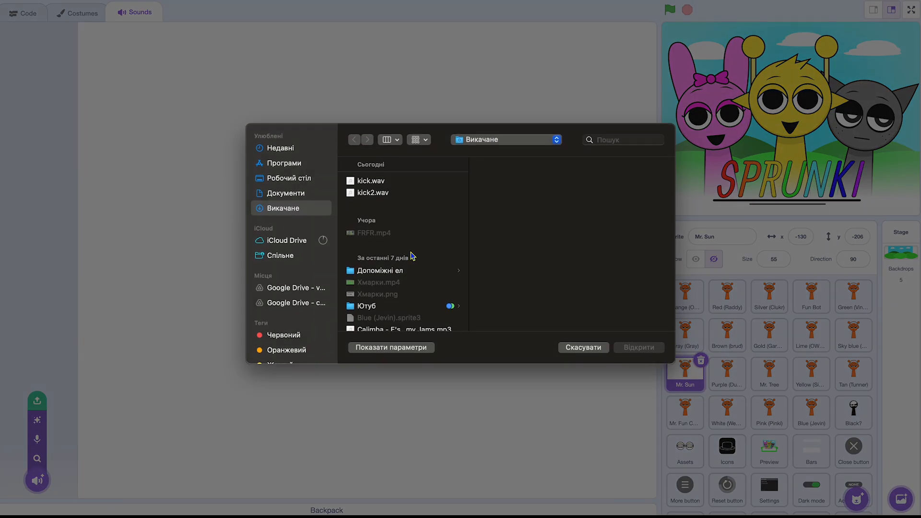
{"action": "left_click", "coordinate": [384, 181]}
{"action": "left_click", "coordinate": [379, 193], "text": "shift"}
{"action": "key", "text": "Return"}
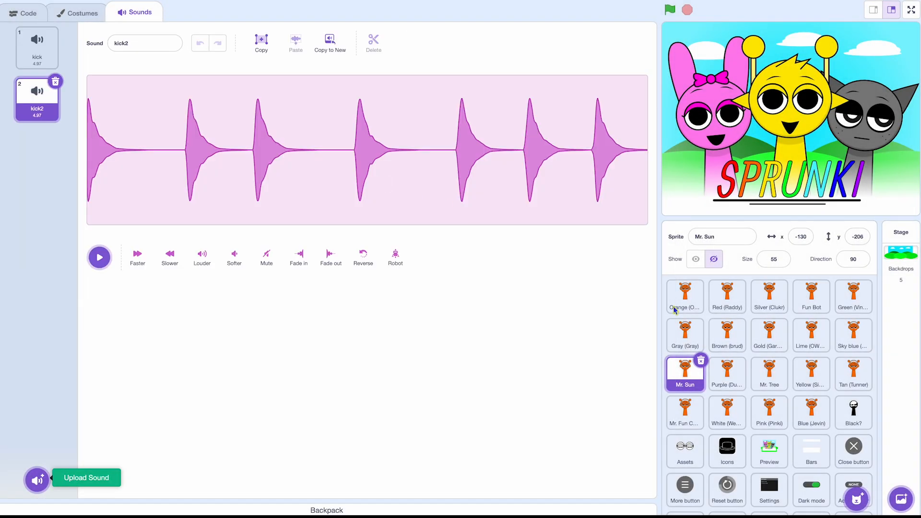
Delete all horn and tromp sounds of the Purple (Durple) sprite and upload kick.wav and kick2.wav in their place
{"action": "left_click", "coordinate": [731, 370]}
{"action": "left_click", "coordinate": [56, 33]}
{"action": "left_click", "coordinate": [57, 33]}
{"action": "left_click", "coordinate": [57, 32]}
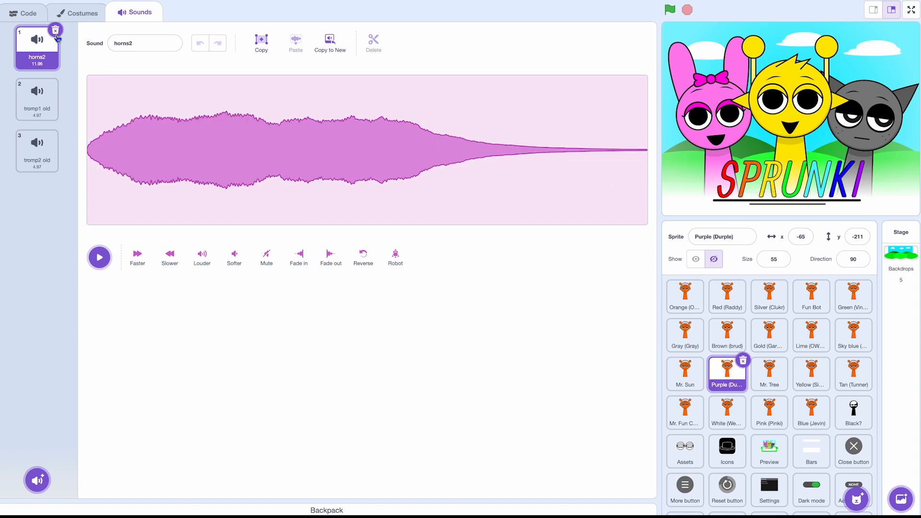
{"action": "left_click", "coordinate": [57, 33]}
{"action": "left_click", "coordinate": [57, 33]}
{"action": "left_click", "coordinate": [57, 33]}
{"action": "mouse_move", "coordinate": [37, 480]}
{"action": "left_click", "coordinate": [39, 402]}
{"action": "left_click", "coordinate": [379, 182]}
{"action": "left_click", "coordinate": [379, 193], "text": "shift"}
{"action": "key", "text": "Return"}
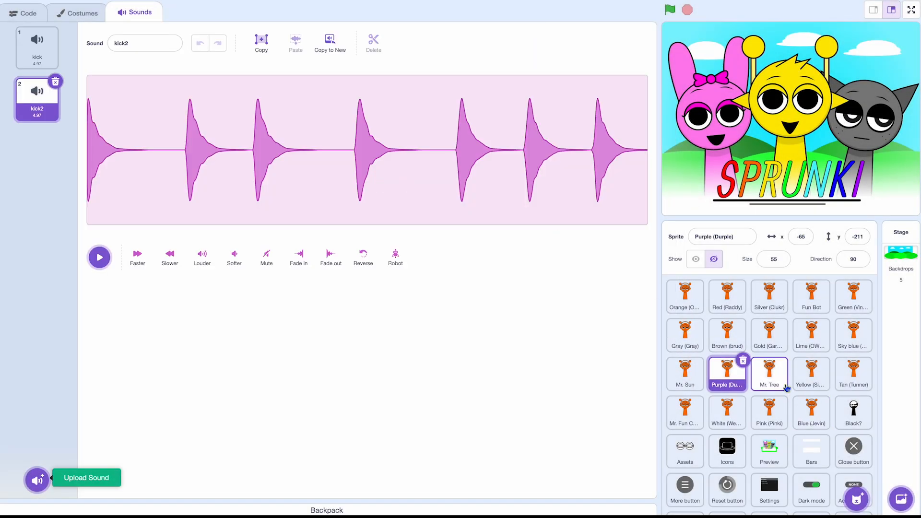
Delete all sounds of the Mr. Tree sprite and upload kick.wav and kick2.wav in their place
{"action": "left_click", "coordinate": [769, 374]}
{"action": "left_click", "coordinate": [57, 32]}
{"action": "left_click", "coordinate": [56, 32]}
{"action": "left_click", "coordinate": [57, 32]}
{"action": "left_click", "coordinate": [57, 32]}
{"action": "mouse_move", "coordinate": [37, 480]}
{"action": "left_click", "coordinate": [36, 400]}
{"action": "left_click", "coordinate": [363, 183]}
{"action": "key", "text": "shift+Down"}
{"action": "key", "text": "Return"}
Delete all square sounds of the Yellow (Simon) sprite and upload kick.wav and kick2.wav in their place
{"action": "left_click", "coordinate": [798, 381]}
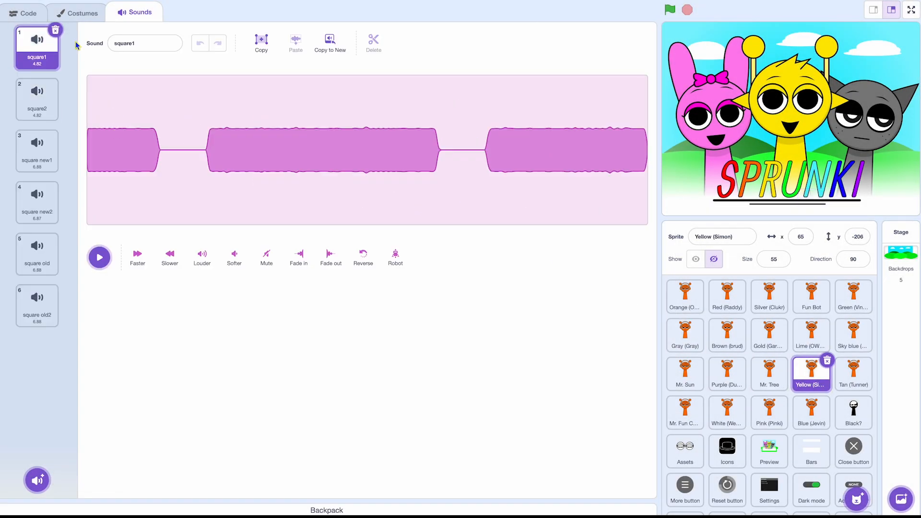
{"action": "left_click", "coordinate": [56, 32]}
{"action": "left_click", "coordinate": [56, 32]}
{"action": "left_click", "coordinate": [56, 33]}
{"action": "left_click", "coordinate": [56, 33]}
{"action": "left_click", "coordinate": [56, 32]}
{"action": "left_click", "coordinate": [56, 33]}
{"action": "mouse_move", "coordinate": [37, 479]}
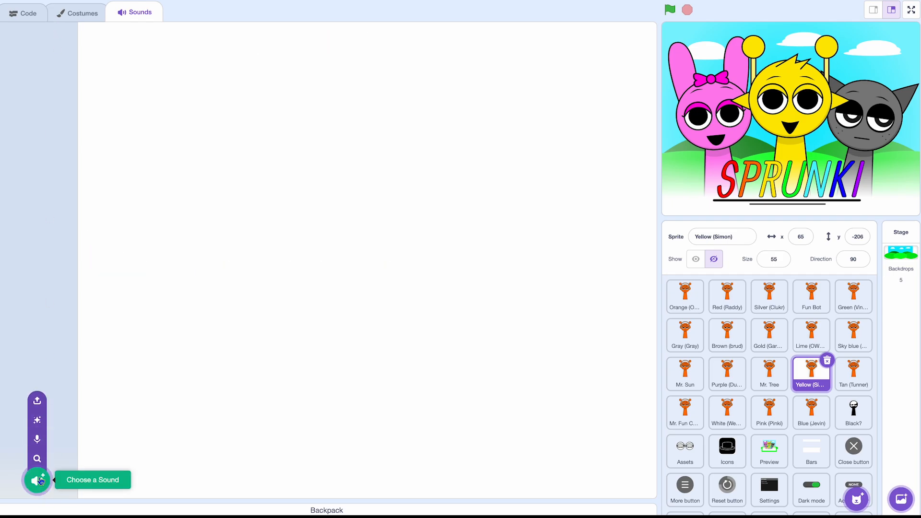
{"action": "left_click", "coordinate": [38, 403]}
{"action": "left_click", "coordinate": [372, 194]}
{"action": "left_click", "coordinate": [377, 186], "text": "shift"}
{"action": "key", "text": "Return"}
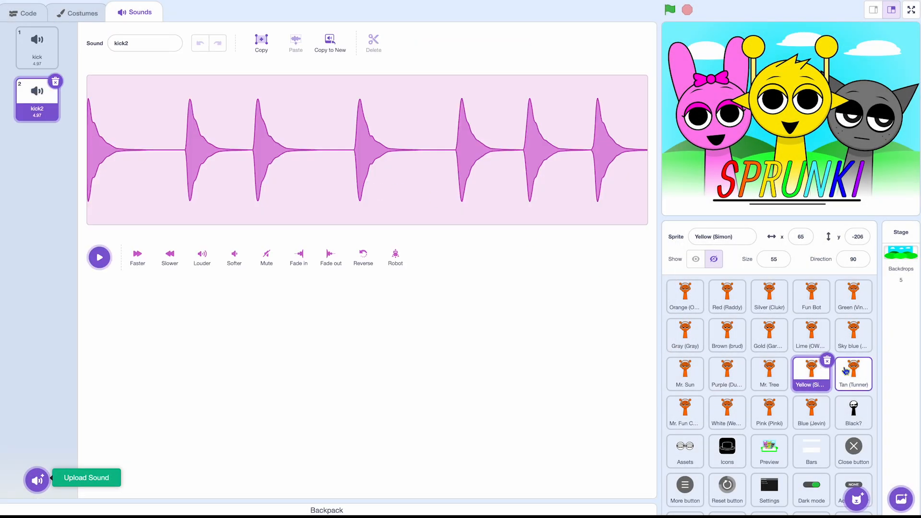
Delete all sounds of the Tan (Tunner) sprite and upload kick.wav and kick2.wav in their place
{"action": "left_click", "coordinate": [845, 370]}
{"action": "left_click", "coordinate": [57, 30]}
{"action": "mouse_move", "coordinate": [37, 479]}
{"action": "left_click", "coordinate": [37, 400]}
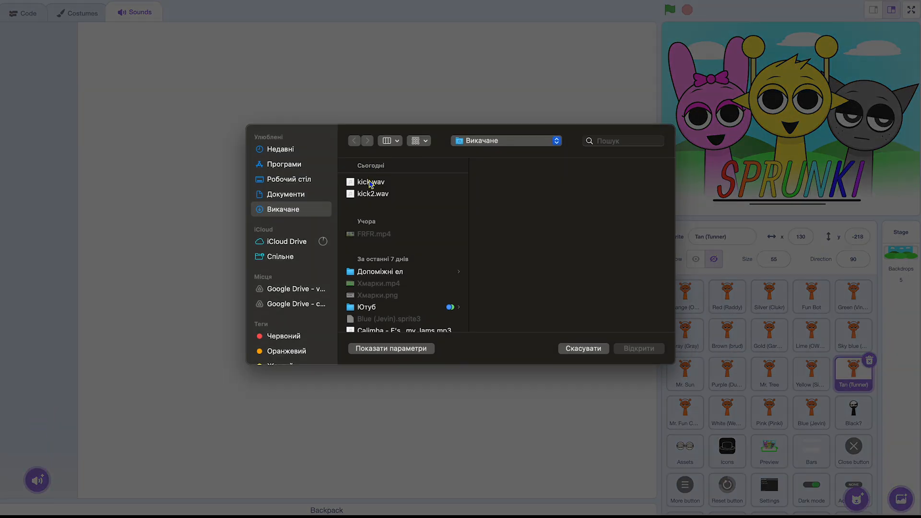
{"action": "left_click", "coordinate": [372, 182]}
{"action": "left_click", "coordinate": [372, 193], "text": "shift"}
{"action": "key", "text": "Return"}
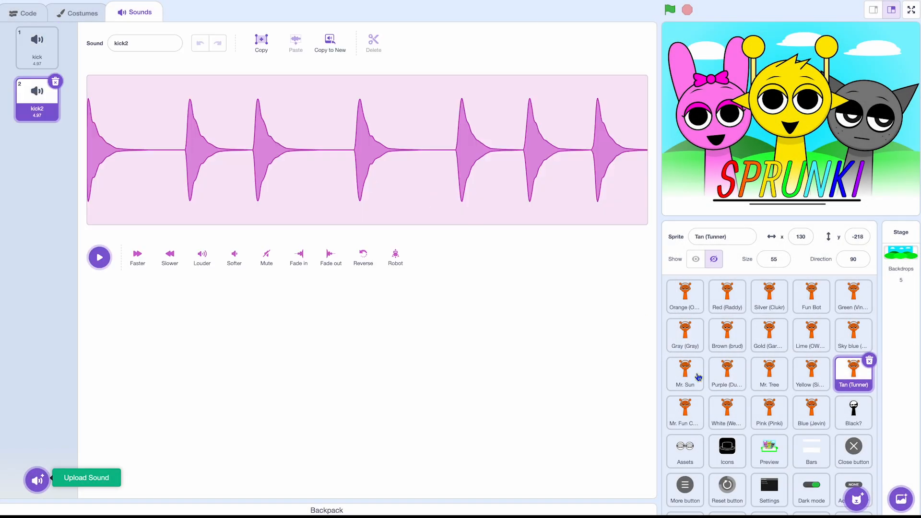
Delete all AI voice sounds of the Mr. Fun Computer sprite and upload kick.wav and kick2.wav in their place
{"action": "left_click", "coordinate": [683, 416]}
{"action": "left_click", "coordinate": [56, 31]}
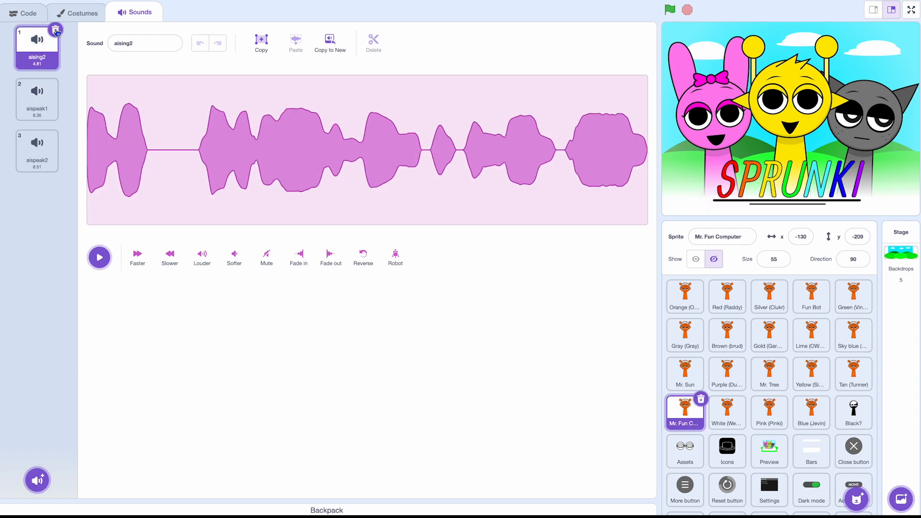
{"action": "left_click", "coordinate": [57, 30]}
{"action": "left_click", "coordinate": [56, 31]}
{"action": "left_click", "coordinate": [56, 31]}
{"action": "mouse_move", "coordinate": [37, 479]}
{"action": "left_click", "coordinate": [37, 400]}
{"action": "left_click", "coordinate": [371, 182]}
{"action": "key", "text": "shift+Down"}
{"action": "key", "text": "Return"}
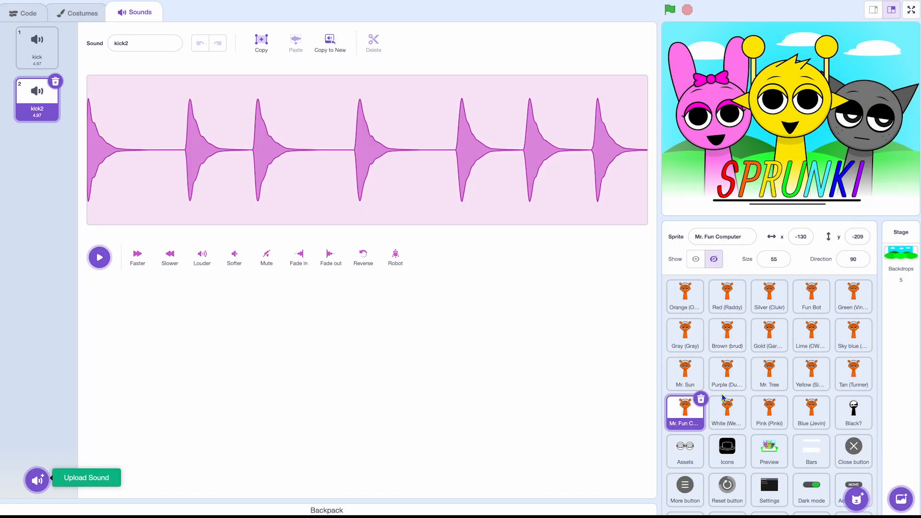
Delete all sounds of the White (Wenda) sprite and upload kick.wav and kick2.wav in their place
{"action": "left_click", "coordinate": [722, 398]}
{"action": "left_click", "coordinate": [53, 30]}
{"action": "left_click", "coordinate": [54, 30]}
{"action": "left_click", "coordinate": [53, 30]}
{"action": "left_click", "coordinate": [54, 30]}
{"action": "left_click", "coordinate": [54, 30]}
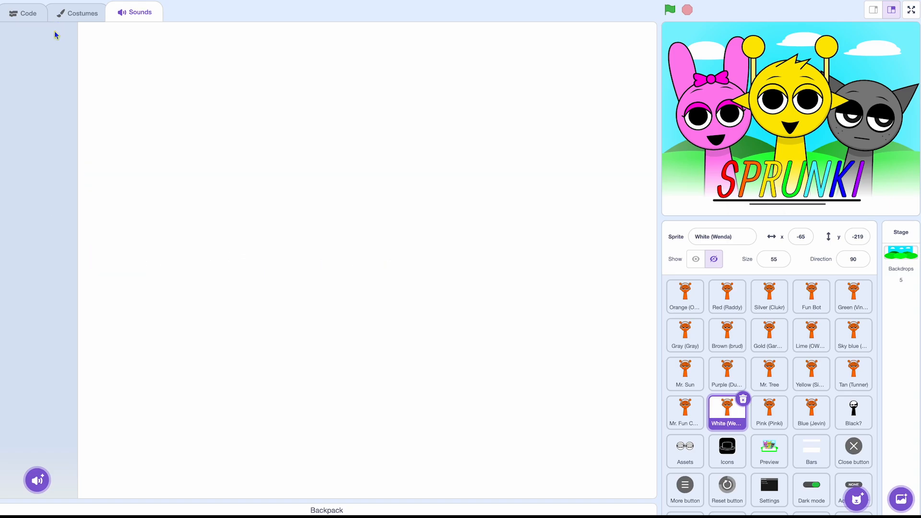
{"action": "mouse_move", "coordinate": [37, 475]}
{"action": "left_click", "coordinate": [36, 417]}
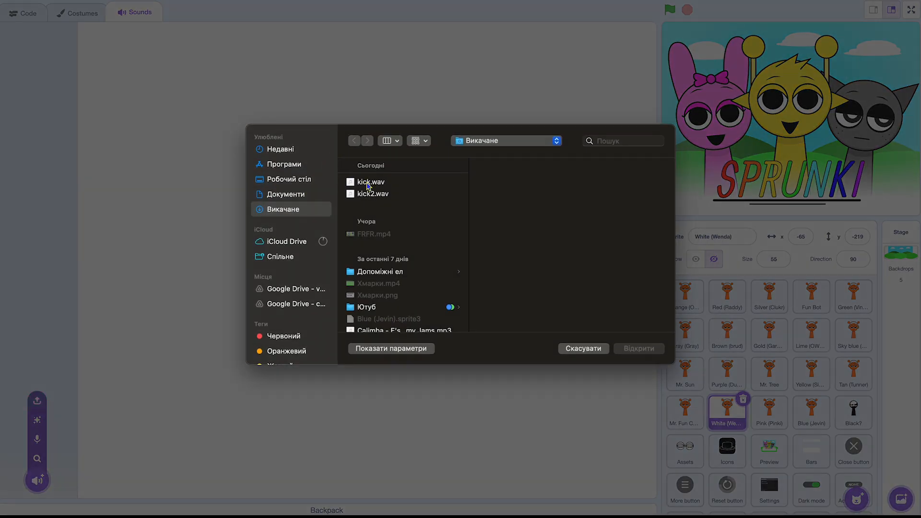
{"action": "left_click", "coordinate": [367, 185]}
{"action": "key", "text": "shift+Down"}
{"action": "key", "text": "Return"}
Delete all choir sounds of the Pink (Pinki) sprite and upload kick.wav and kick2.wav in their place
{"action": "left_click", "coordinate": [769, 411]}
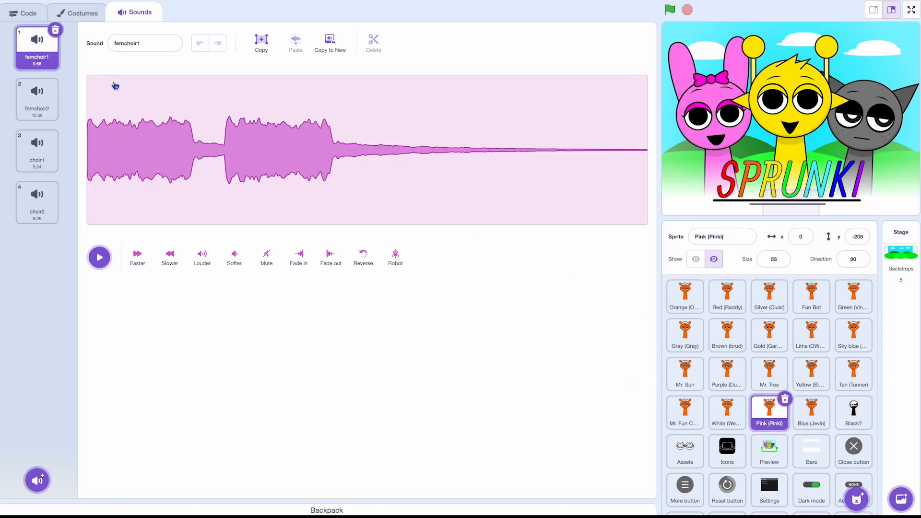
{"action": "left_click", "coordinate": [59, 32]}
{"action": "left_click", "coordinate": [59, 32]}
{"action": "left_click", "coordinate": [59, 33]}
{"action": "left_click", "coordinate": [59, 32]}
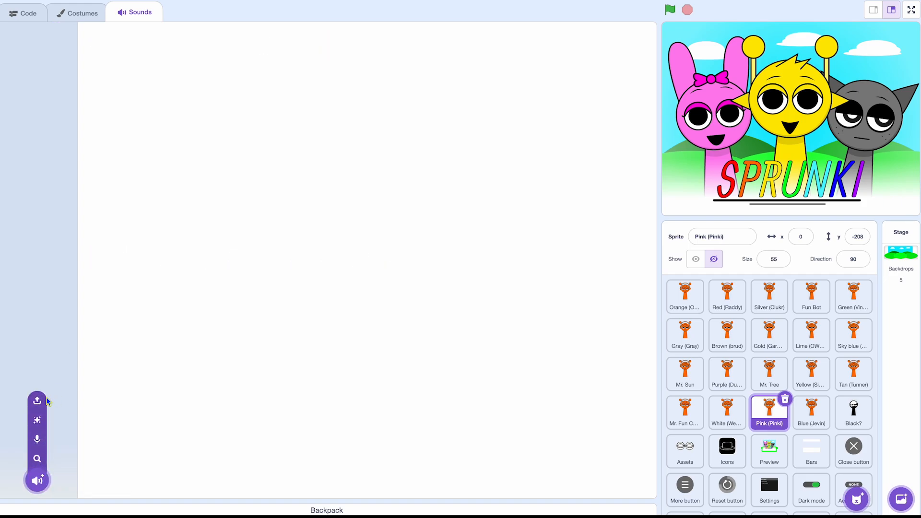
{"action": "mouse_move", "coordinate": [37, 478]}
{"action": "left_click", "coordinate": [37, 398]}
{"action": "left_click", "coordinate": [380, 185]}
{"action": "double_click", "coordinate": [379, 187]}
Delete all six choir sounds of the Blue (Jevin) sprite and upload kick.wav and kick2.wav in their place
{"action": "left_click", "coordinate": [811, 411]}
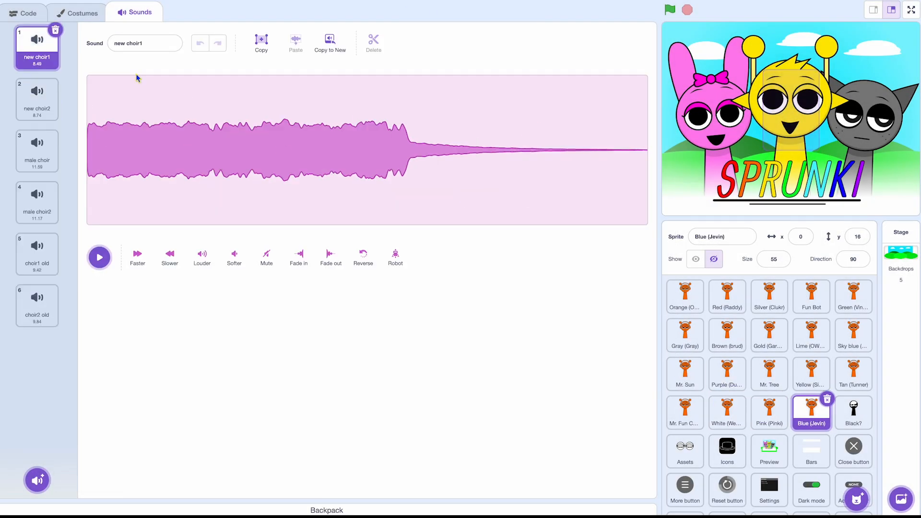
{"action": "left_click", "coordinate": [59, 31]}
{"action": "left_click", "coordinate": [58, 31]}
{"action": "left_click", "coordinate": [58, 31]}
{"action": "left_click", "coordinate": [59, 31]}
{"action": "left_click", "coordinate": [59, 31]}
{"action": "left_click", "coordinate": [58, 31]}
{"action": "mouse_move", "coordinate": [37, 479]}
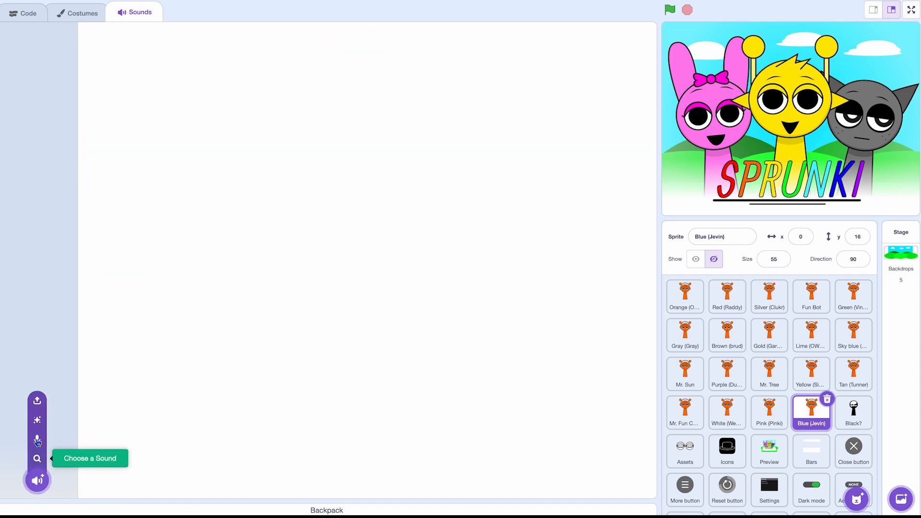
{"action": "left_click", "coordinate": [41, 400]}
{"action": "left_click", "coordinate": [369, 170]}
{"action": "left_click", "coordinate": [369, 185], "text": "shift"}
{"action": "double_click", "coordinate": [368, 186]}
Copy all the artwork of the Orange (Oren) sprite's anim costume
{"action": "left_click", "coordinate": [685, 295]}
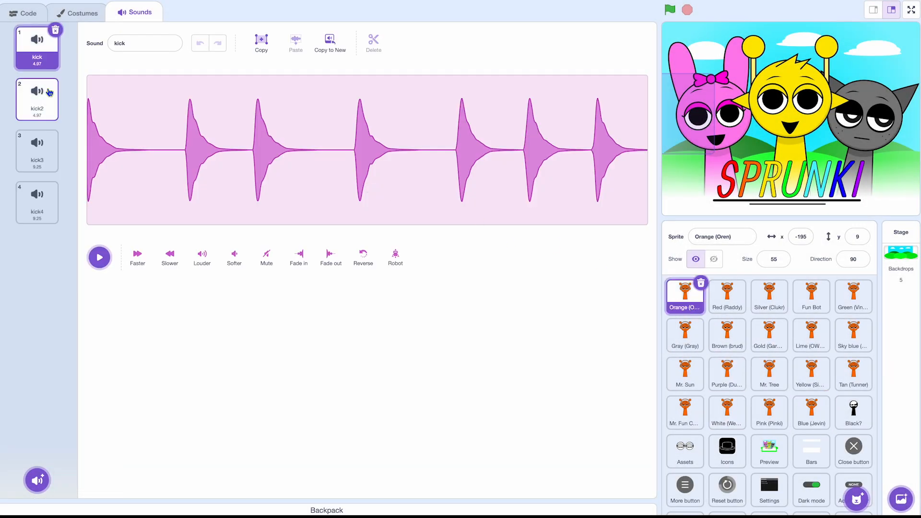
{"action": "left_click", "coordinate": [85, 10]}
{"action": "left_click", "coordinate": [39, 143]}
{"action": "key", "text": "ctrl+a"}
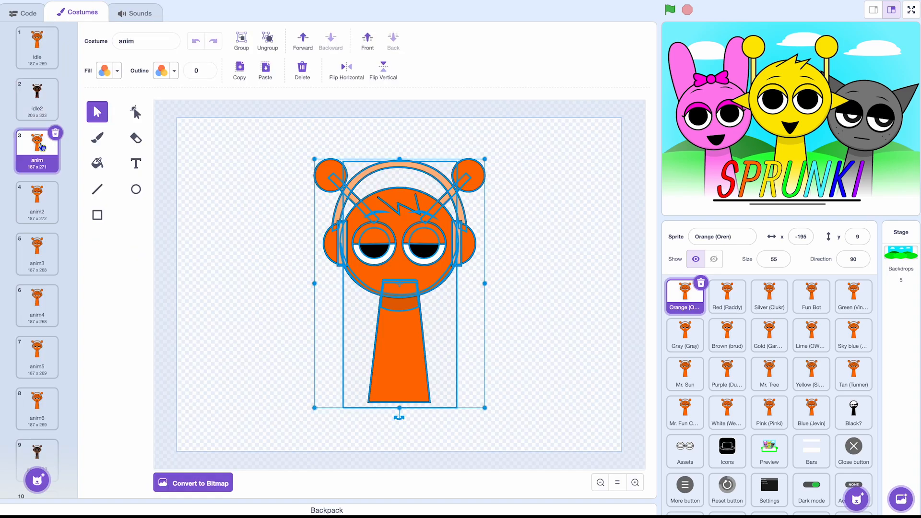
Replace the artwork of the Red (Raddy) sprite's anim costume with the copied Orange anim artwork
{"action": "left_click", "coordinate": [736, 307]}
{"action": "left_click", "coordinate": [39, 147]}
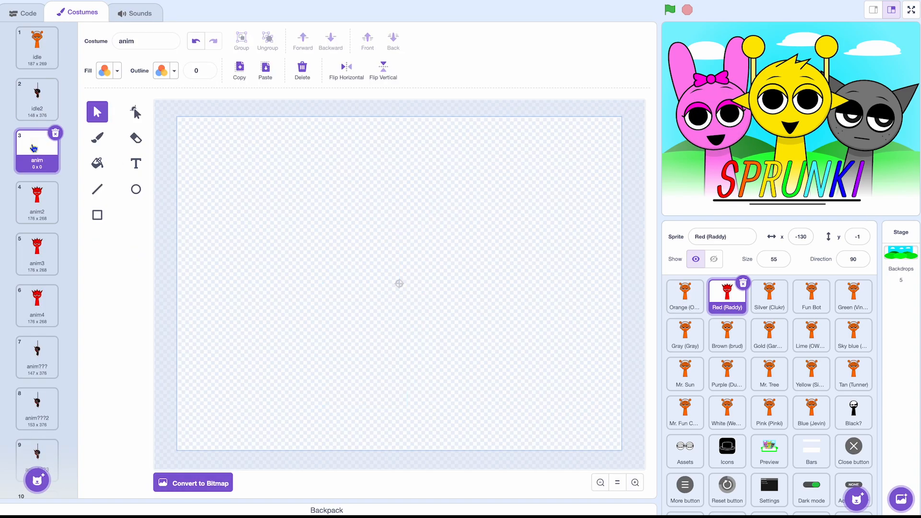
{"action": "key", "text": "ctrl+a"}
Replace the artwork of the Silver (Clukr) sprite's anim costume with the copied Orange anim artwork
{"action": "left_click", "coordinate": [778, 301]}
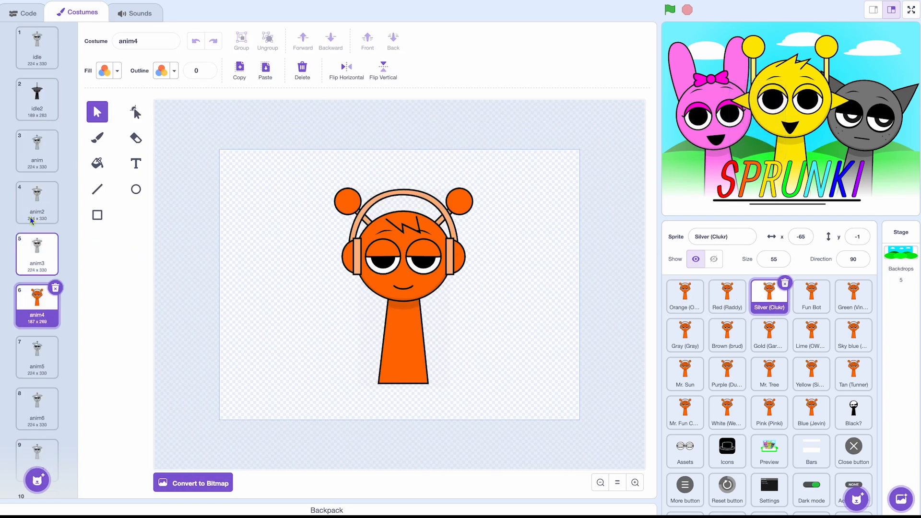
{"action": "left_click", "coordinate": [29, 148]}
{"action": "key", "text": "ctrl+a"}
{"action": "key", "text": "Delete"}
{"action": "key", "text": "ctrl+v"}
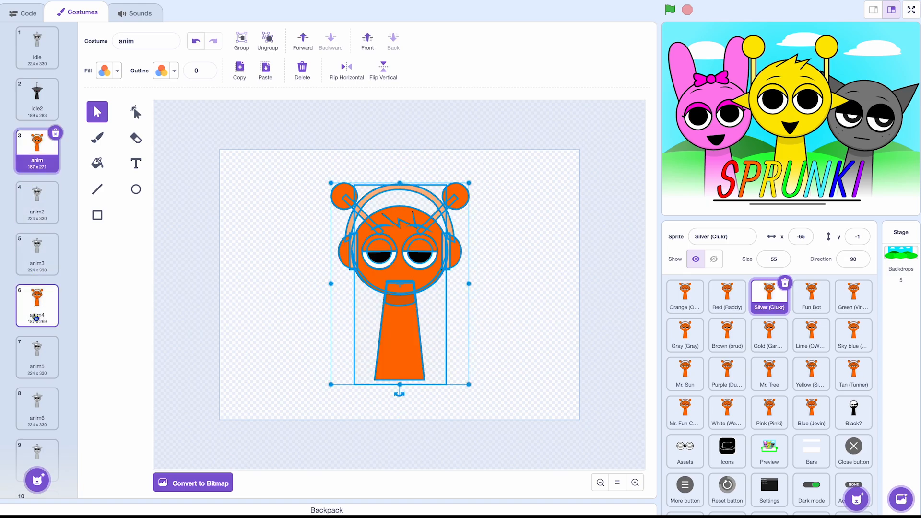
Copy the orange character from Silver (Clukr)'s anim4 costume and paste it into the idle costume in place of its artwork
{"action": "left_click", "coordinate": [37, 319]}
{"action": "key", "text": "ctrl+a"}
{"action": "left_click", "coordinate": [44, 56]}
{"action": "key", "text": "ctrl+a"}
{"action": "key", "text": "Delete"}
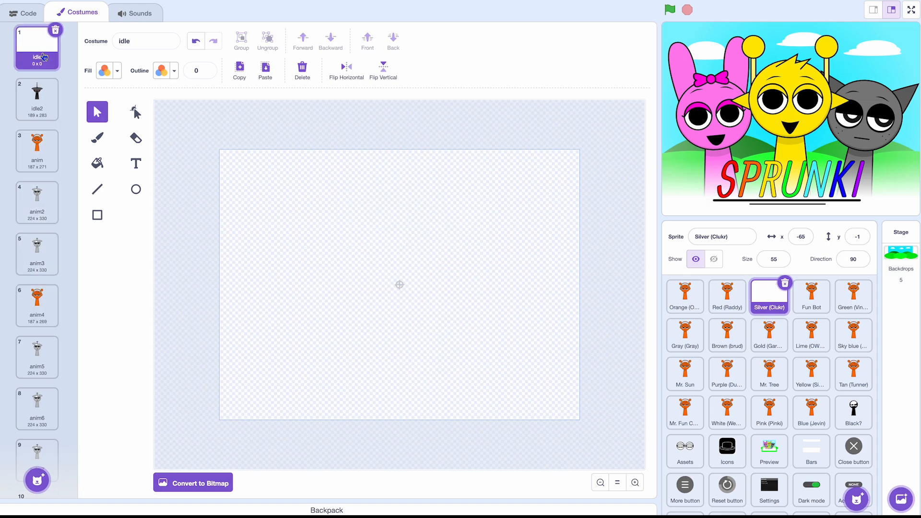
{"action": "key", "text": "ctrl+v"}
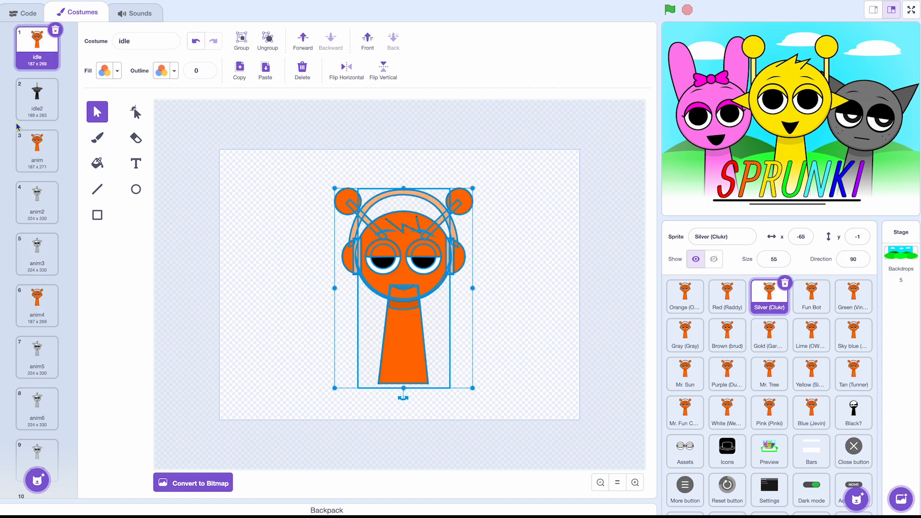
Copy the orange artwork of Silver (Clukr)'s anim costume and replace the Fun Bot sprite's anim artwork with it
{"action": "left_click", "coordinate": [34, 134]}
{"action": "key", "text": "ctrl+a"}
{"action": "left_click", "coordinate": [831, 305]}
{"action": "left_click", "coordinate": [46, 138]}
{"action": "key", "text": "ctrl+a"}
{"action": "key", "text": "Delete"}
{"action": "key", "text": "ctrl+v"}
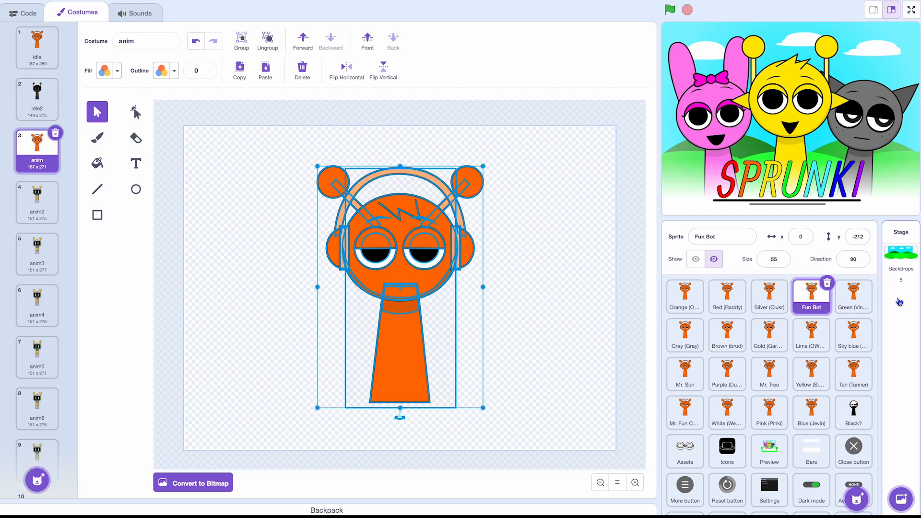
Replace the artwork of the Green sprite's anim costume with the copied Orange anim artwork
{"action": "left_click", "coordinate": [851, 298]}
{"action": "left_click", "coordinate": [48, 154]}
{"action": "key", "text": "ctrl+a"}
{"action": "key", "text": "Delete"}
{"action": "key", "text": "ctrl+v"}
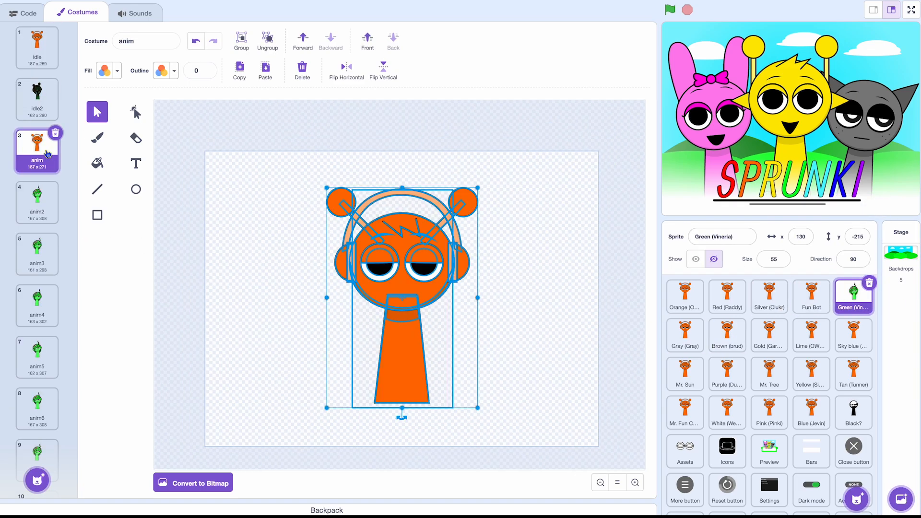
Replace the artwork of the Gray (Gray) sprite's anim costume with the copied Orange anim artwork
{"action": "left_click", "coordinate": [670, 338]}
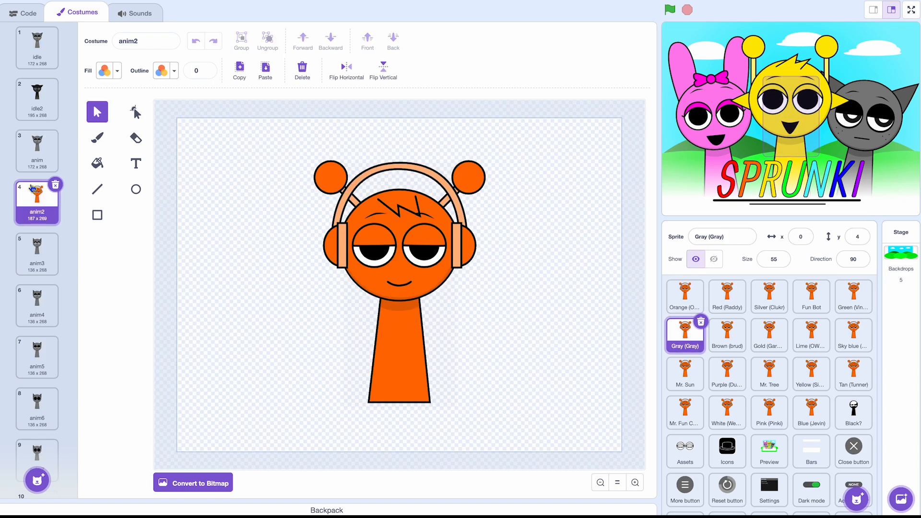
{"action": "left_click", "coordinate": [36, 137]}
{"action": "key", "text": "ctrl+a"}
{"action": "key", "text": "Delete"}
{"action": "key", "text": "ctrl+v"}
Copy the orange character from Gray (Gray)'s anim2 costume and paste it into the idle costume in place of its artwork
{"action": "left_click", "coordinate": [40, 212]}
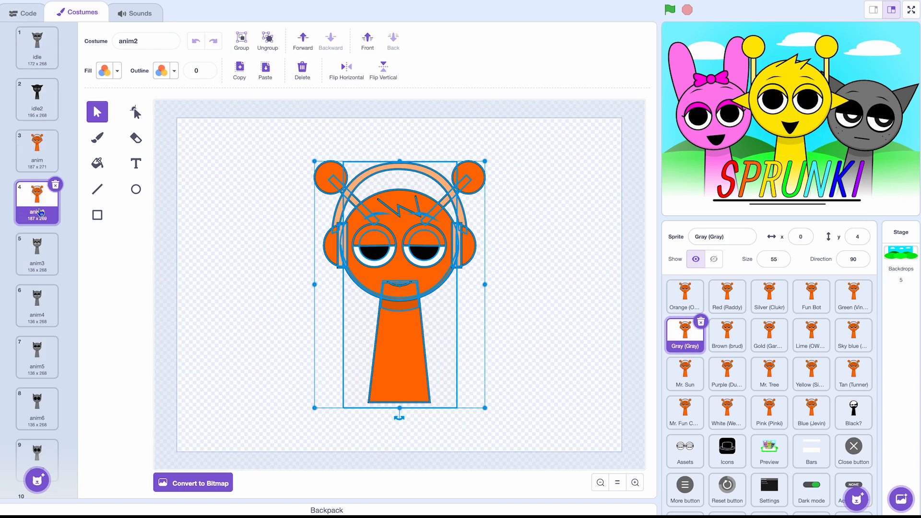
{"action": "left_click", "coordinate": [17, 44]}
{"action": "key", "text": "ctrl+a"}
{"action": "key", "text": "Delete"}
{"action": "key", "text": "ctrl+v"}
Copy the orange artwork of Gray (Gray)'s anim costume and replace the Brown (brud) sprite's anim artwork with it
{"action": "left_click", "coordinate": [45, 148]}
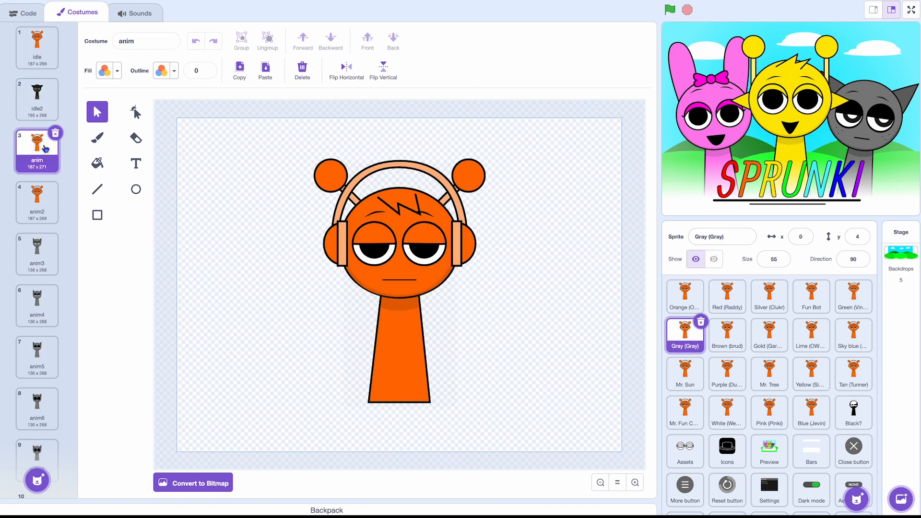
{"action": "left_click", "coordinate": [714, 348]}
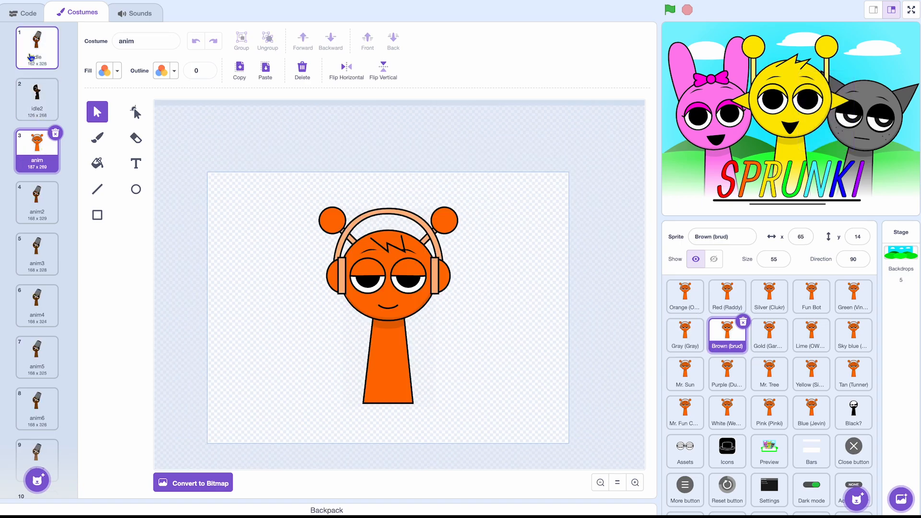
{"action": "key", "text": "ctrl+a"}
{"action": "key", "text": "Delete"}
{"action": "key", "text": "ctrl+v"}
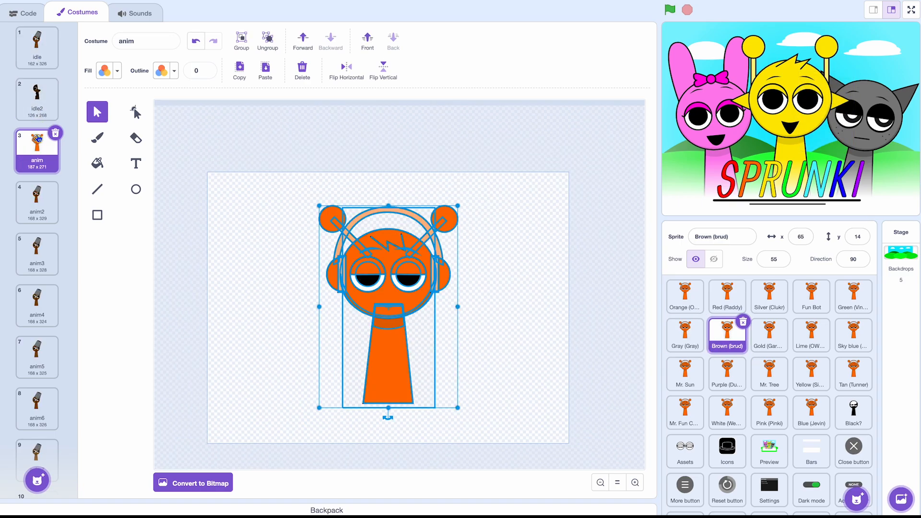
{"action": "key", "text": "Delete"}
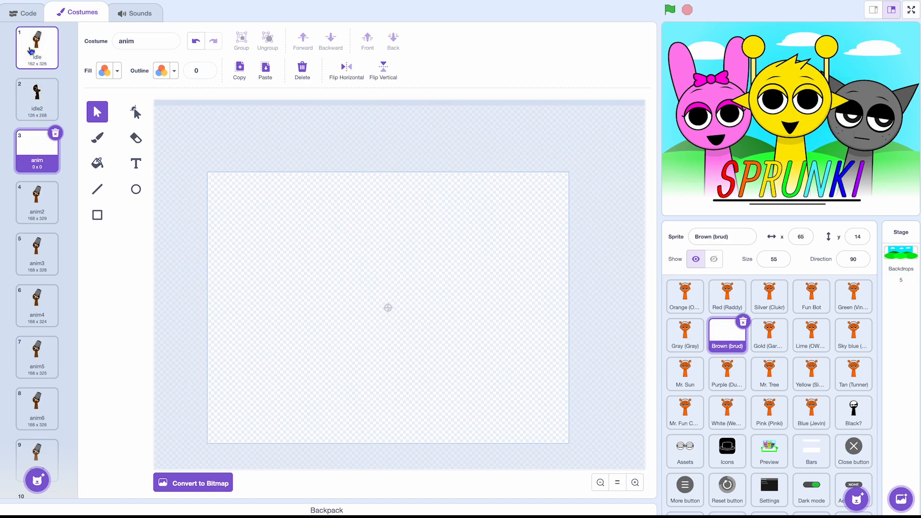
{"action": "key", "text": "ctrl+v"}
Replace the artwork of the Brown (brud) sprite's idle costume with the same copied Orange anim artwork
{"action": "left_click", "coordinate": [44, 47]}
{"action": "key", "text": "ctrl+a"}
{"action": "key", "text": "Delete"}
{"action": "key", "text": "ctrl+v"}
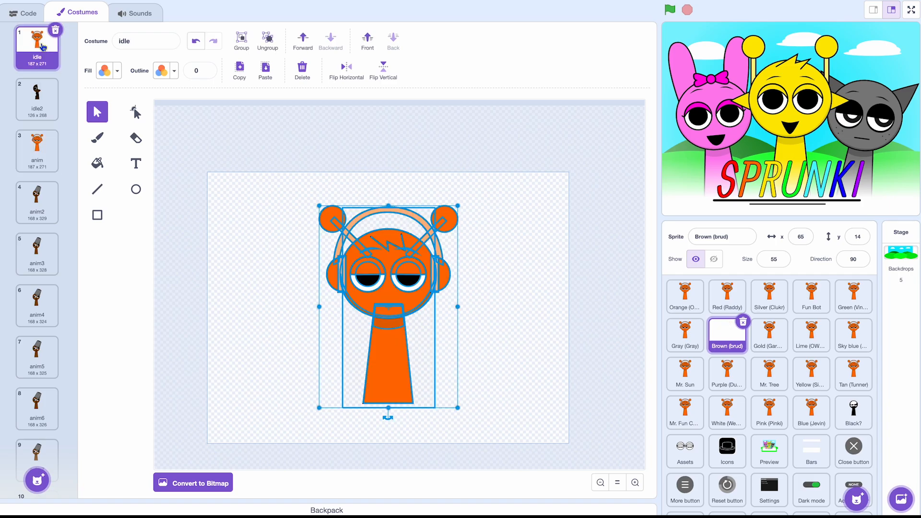
Replace the artwork of the Gold (Garnold) sprite's anim costume with the copied Orange anim artwork
{"action": "left_click", "coordinate": [769, 333]}
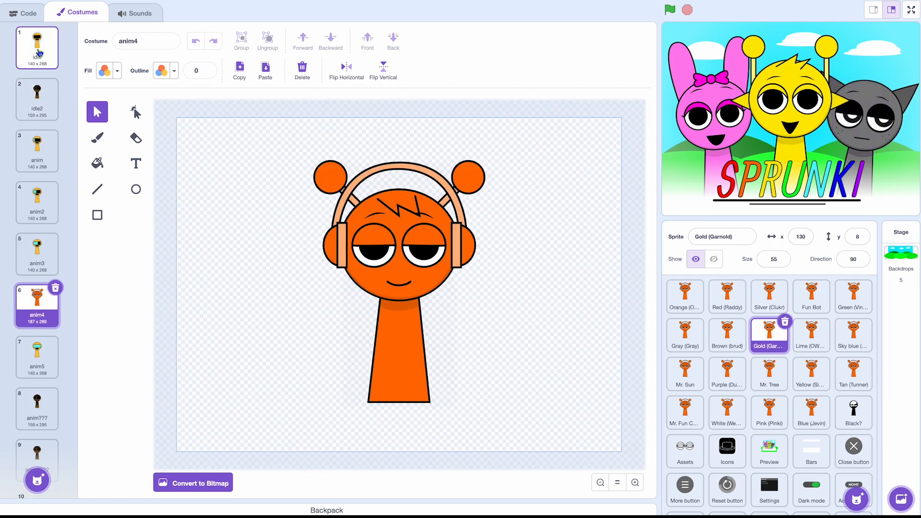
{"action": "left_click", "coordinate": [45, 169]}
{"action": "key", "text": "ctrl+a"}
{"action": "key", "text": "Delete"}
{"action": "key", "text": "ctrl+v"}
Copy the orange character from Gold (Garnold)'s anim4 costume and paste it into the idle costume in place of its artwork
{"action": "left_click", "coordinate": [46, 328]}
{"action": "key", "text": "ctrl+a"}
{"action": "key", "text": "Delete"}
{"action": "key", "text": "ctrl+v"}
{"action": "left_click", "coordinate": [39, 48]}
{"action": "key", "text": "ctrl+a"}
{"action": "key", "text": "Delete"}
{"action": "key", "text": "ctrl+v"}
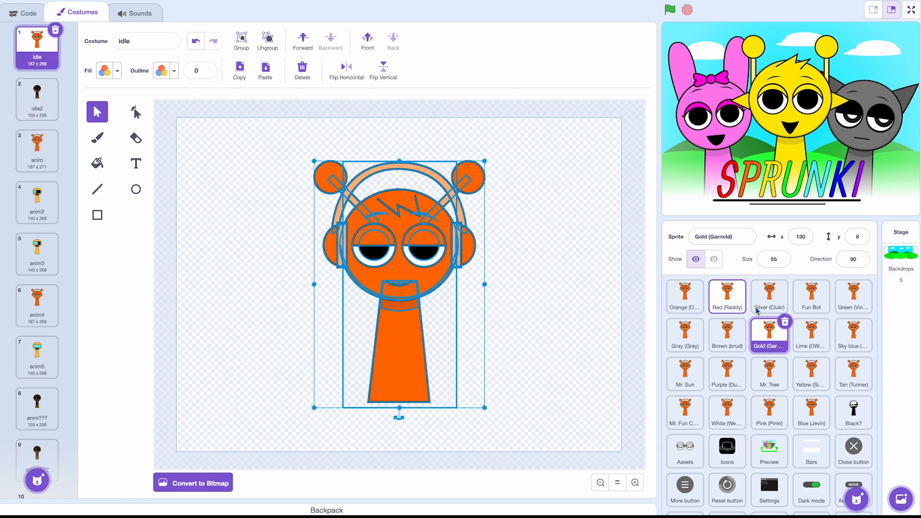
Copy the orange artwork of Gold (Garnold)'s anim costume and replace the Lime (OWAKCX) sprite's anim artwork with it
{"action": "left_click", "coordinate": [41, 166]}
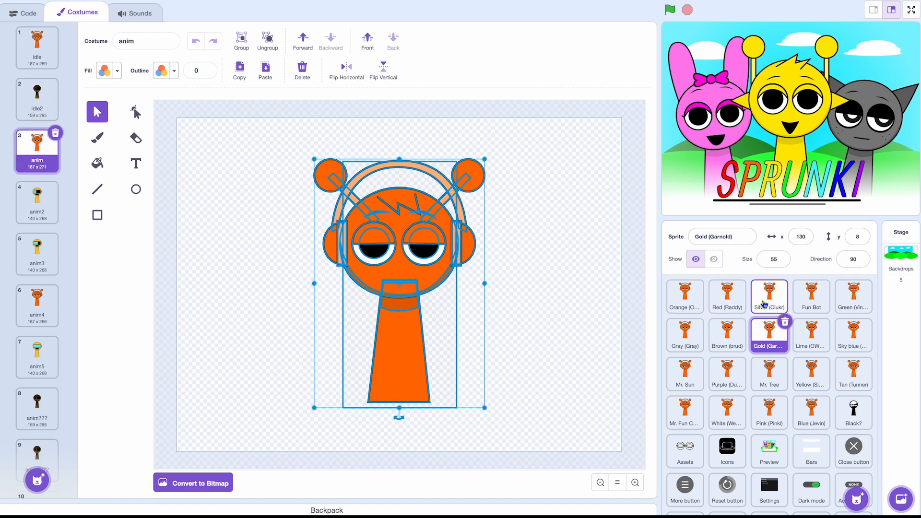
{"action": "left_click", "coordinate": [811, 336]}
{"action": "left_click", "coordinate": [37, 152]}
{"action": "key", "text": "ctrl+a"}
{"action": "key", "text": "Delete"}
{"action": "key", "text": "ctrl+v"}
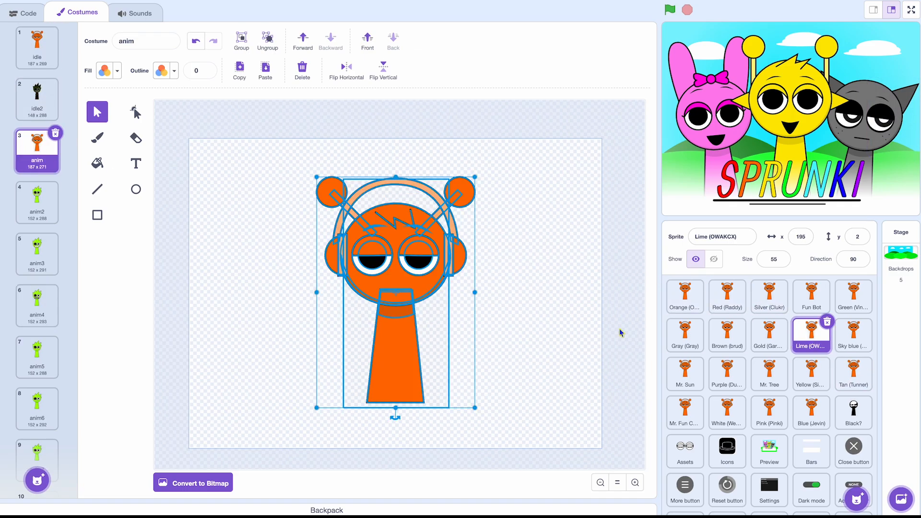
Replace the artwork of the Sky blue sprite's anim costume with the copied Orange anim artwork
{"action": "left_click", "coordinate": [866, 339]}
{"action": "left_click", "coordinate": [56, 155]}
{"action": "key", "text": "ctrl+a"}
{"action": "key", "text": "Delete"}
{"action": "key", "text": "ctrl+v"}
Replace the artwork of the Mr. Sun sprite's anim costume with the copied Orange anim artwork
{"action": "left_click", "coordinate": [687, 375]}
{"action": "key", "text": "ctrl+a"}
{"action": "key", "text": "Delete"}
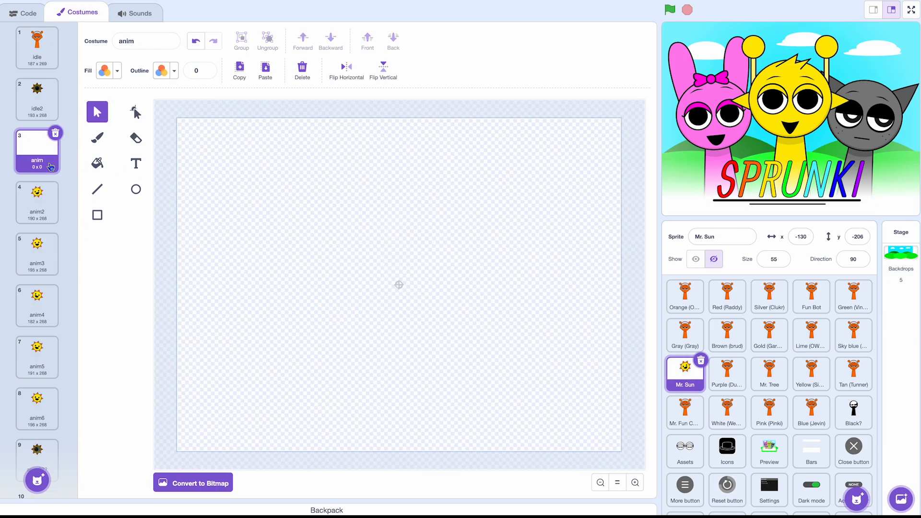
{"action": "key", "text": "ctrl+v"}
Replace the artwork of the Purple sprite's anim costume with the copied Orange anim artwork
{"action": "left_click", "coordinate": [722, 376]}
{"action": "key", "text": "ctrl+a"}
{"action": "key", "text": "Delete"}
{"action": "key", "text": "ctrl+v"}
Replace the artwork of the Mr. Tree sprite's anim costume with the copied Orange anim artwork
{"action": "left_click", "coordinate": [767, 373]}
{"action": "left_click", "coordinate": [37, 149]}
{"action": "key", "text": "ctrl+a"}
{"action": "key", "text": "Delete"}
{"action": "key", "text": "ctrl+v"}
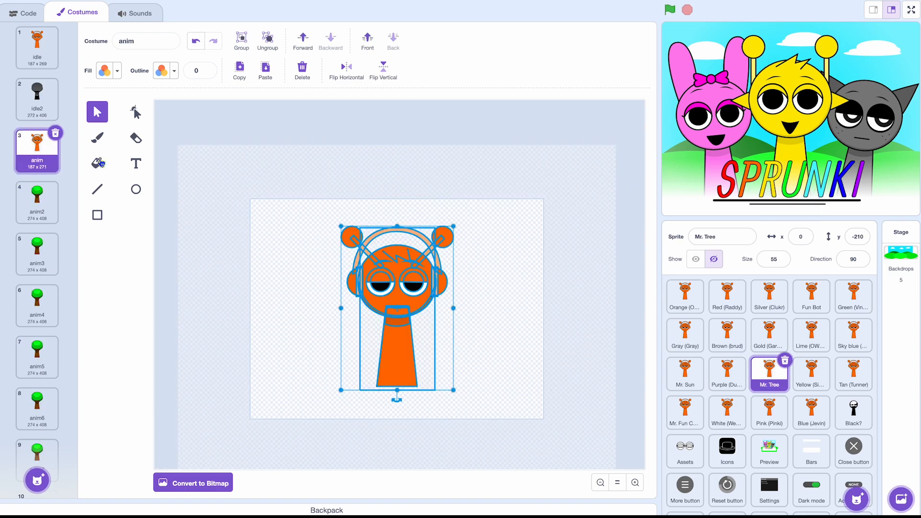
Replace the artwork of the Yellow (Simon) sprite's anim costume with the copied Orange anim artwork
{"action": "left_click", "coordinate": [810, 366]}
{"action": "left_click", "coordinate": [37, 149]}
{"action": "key", "text": "ctrl+a"}
{"action": "key", "text": "Delete"}
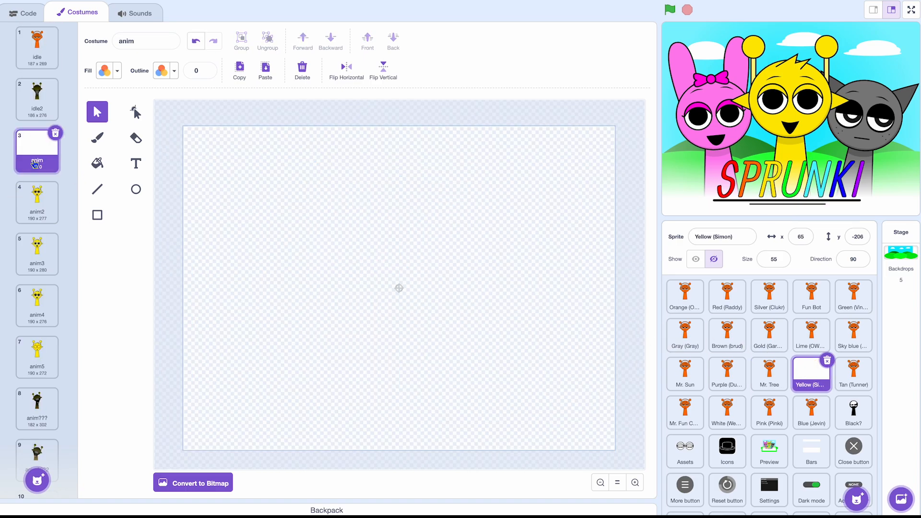
{"action": "key", "text": "ctrl+v"}
Replace the artwork of the Tan (Tunner) sprite's anim costume with the copied Orange anim artwork
{"action": "left_click", "coordinate": [854, 374]}
{"action": "left_click", "coordinate": [37, 148]}
{"action": "key", "text": "ctrl+a"}
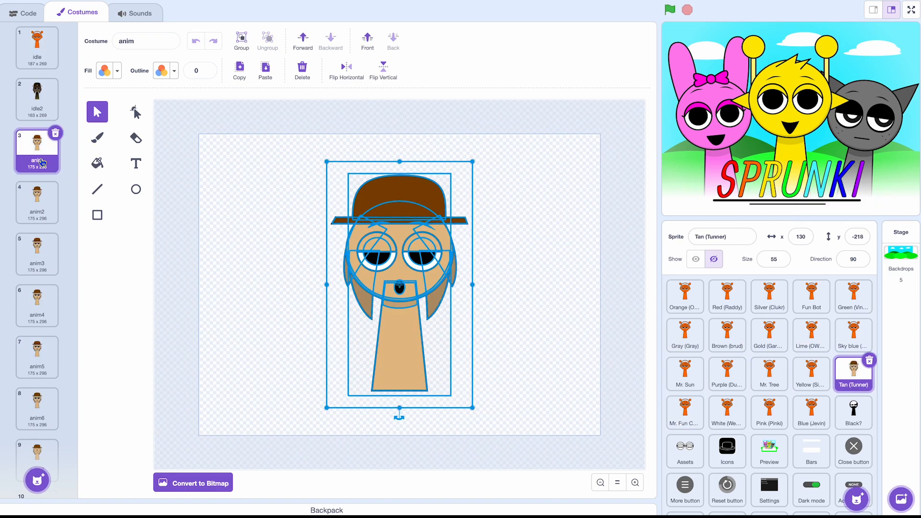
{"action": "key", "text": "Delete"}
{"action": "key", "text": "ctrl+v"}
Replace the artwork of the Mr. Fun Computer sprite's anim costume with the copied Orange anim artwork
{"action": "left_click", "coordinate": [684, 412]}
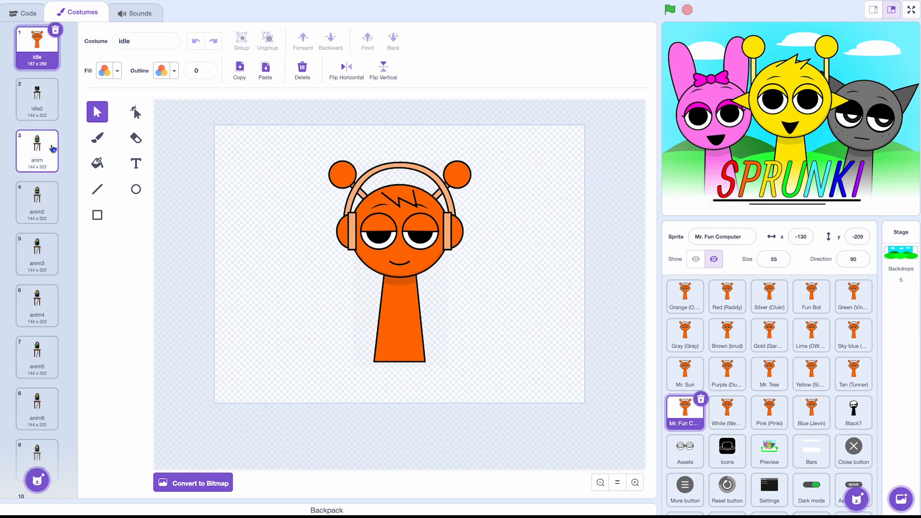
{"action": "left_click", "coordinate": [52, 148]}
{"action": "key", "text": "ctrl+a"}
{"action": "key", "text": "Delete"}
{"action": "key", "text": "ctrl+v"}
Replace the artwork of the White (Wenda) sprite's anim costume with the copied Orange anim artwork
{"action": "left_click", "coordinate": [727, 423]}
{"action": "left_click", "coordinate": [37, 149]}
{"action": "key", "text": "ctrl+a"}
{"action": "key", "text": "Delete"}
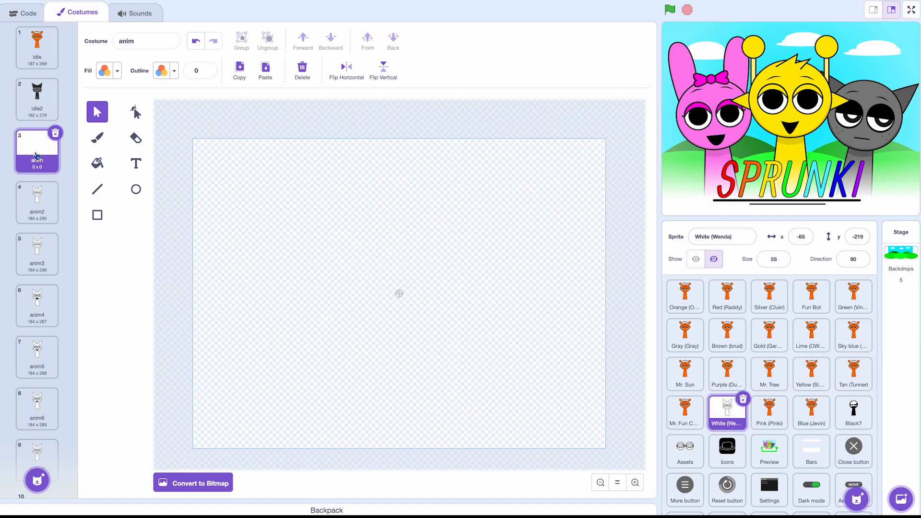
{"action": "key", "text": "ctrl+v"}
Replace the artwork of the Pink (Pinki) sprite's anim costume with the copied Orange anim artwork
{"action": "left_click", "coordinate": [770, 412]}
{"action": "left_click", "coordinate": [37, 149]}
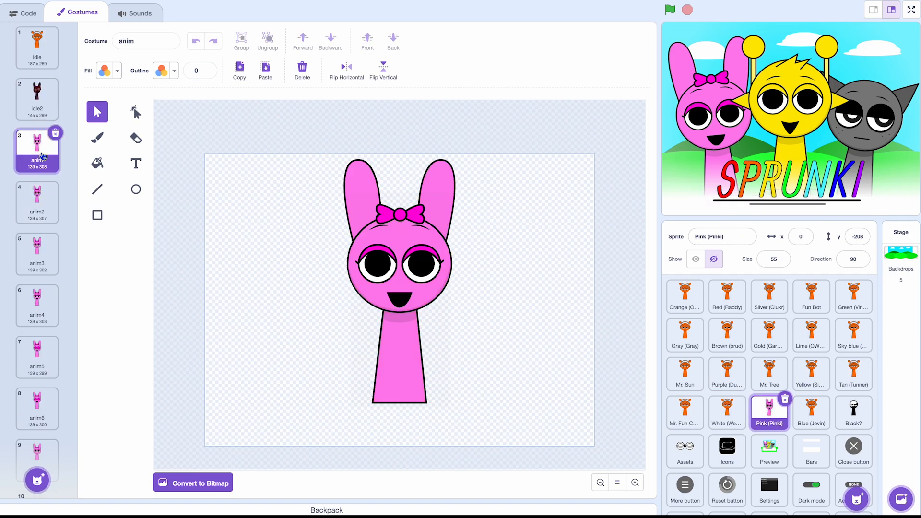
{"action": "key", "text": "ctrl+a"}
{"action": "key", "text": "Delete"}
{"action": "key", "text": "ctrl+v"}
Replace the artwork of the Blue (Jevin) sprite's anim costume with the copied Orange anim artwork
{"action": "left_click", "coordinate": [806, 405]}
{"action": "left_click", "coordinate": [32, 142]}
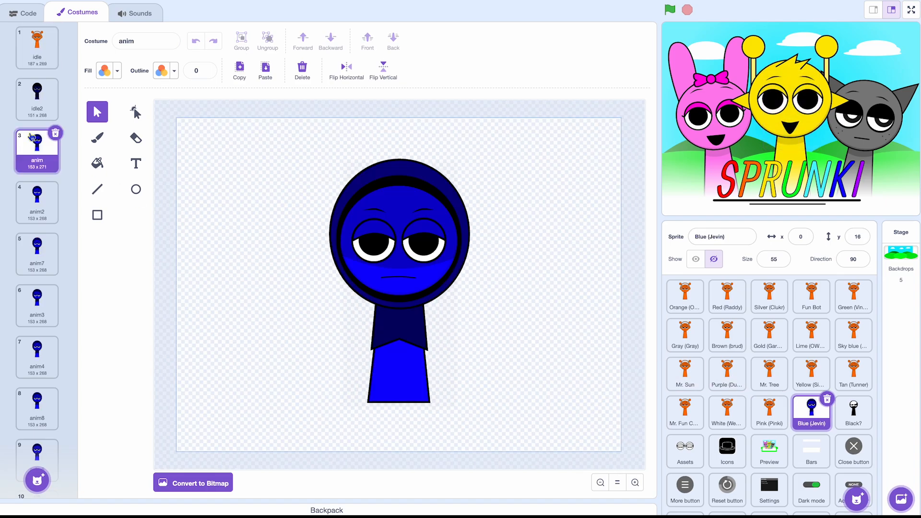
{"action": "key", "text": "ctrl+a"}
{"action": "key", "text": "Delete"}
{"action": "key", "text": "ctrl+v"}
Copy the whole artwork of the Orange (Oren) sprite's anim2 costume
{"action": "left_click", "coordinate": [703, 307]}
{"action": "left_click", "coordinate": [37, 200]}
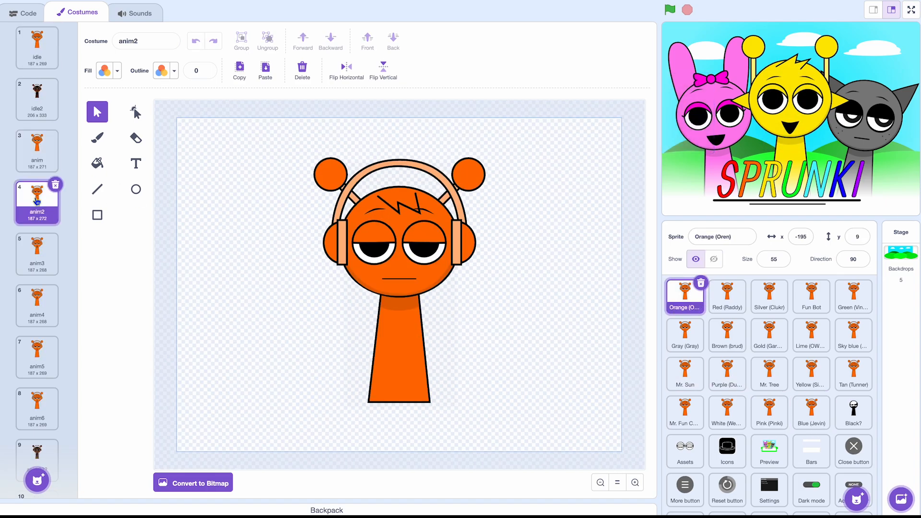
{"action": "key", "text": "ctrl+a"}
Replace the artwork of the Red (Raddy) sprite's anim2 costume with the copied Orange anim2 artwork
{"action": "left_click", "coordinate": [728, 294]}
{"action": "left_click", "coordinate": [53, 143]}
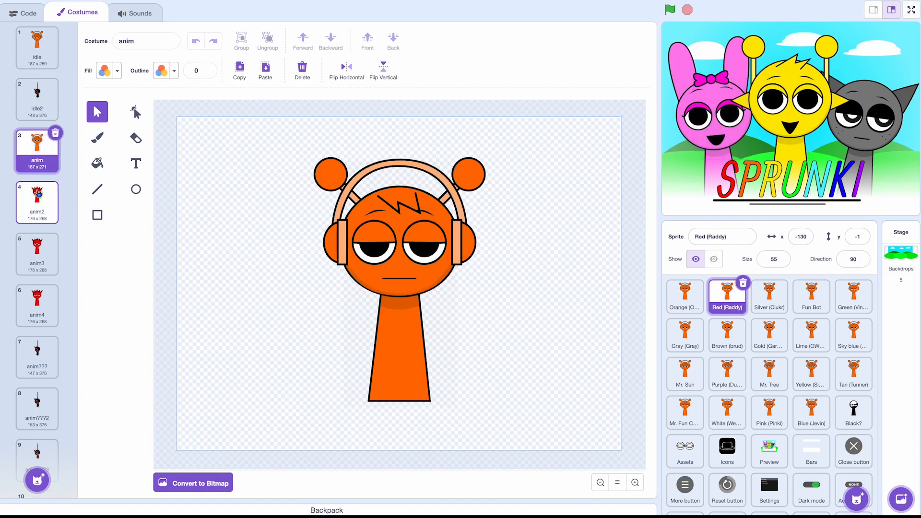
{"action": "left_click", "coordinate": [38, 194]}
{"action": "key", "text": "ctrl+a"}
{"action": "key", "text": "Delete"}
{"action": "key", "text": "ctrl+v"}
Replace the artwork of the Silver (Clukr) sprite's anim2 costume with the copied Orange anim2 artwork
{"action": "left_click", "coordinate": [769, 294]}
{"action": "left_click", "coordinate": [39, 197]}
{"action": "key", "text": "ctrl+a"}
{"action": "key", "text": "Delete"}
{"action": "key", "text": "ctrl+v"}
Replace the artwork of the Fun Bot sprite's anim2 costume with the copied Orange anim2 artwork
{"action": "left_click", "coordinate": [808, 300]}
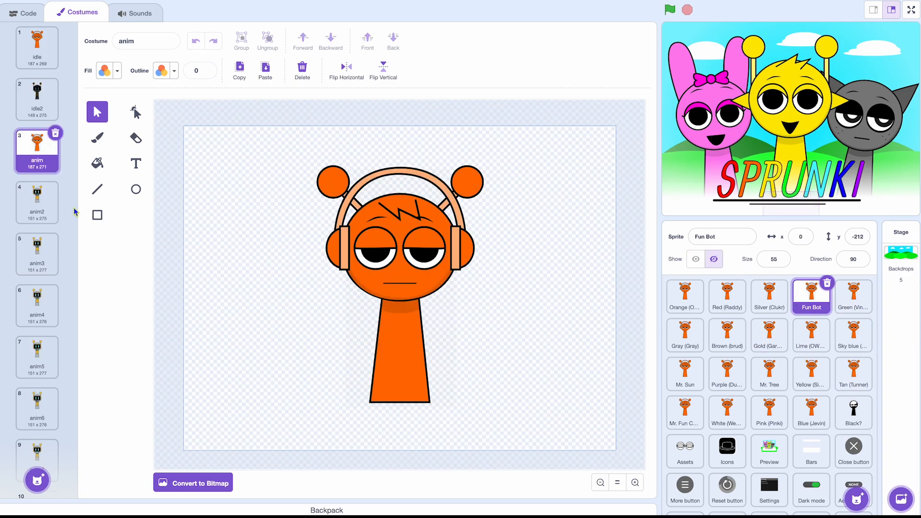
{"action": "left_click", "coordinate": [38, 196]}
{"action": "key", "text": "ctrl+a"}
{"action": "key", "text": "Delete"}
{"action": "key", "text": "ctrl+v"}
Replace the artwork of the Green (Vineria) sprite's anim2 costume with the copied Orange anim2 artwork
{"action": "left_click", "coordinate": [859, 295]}
{"action": "left_click", "coordinate": [39, 197]}
{"action": "key", "text": "ctrl+a"}
{"action": "key", "text": "Delete"}
{"action": "key", "text": "ctrl+v"}
Replace the artwork of the Gray (Gray) sprite's anim2 costume with the copied Orange anim2 artwork
{"action": "left_click", "coordinate": [671, 338]}
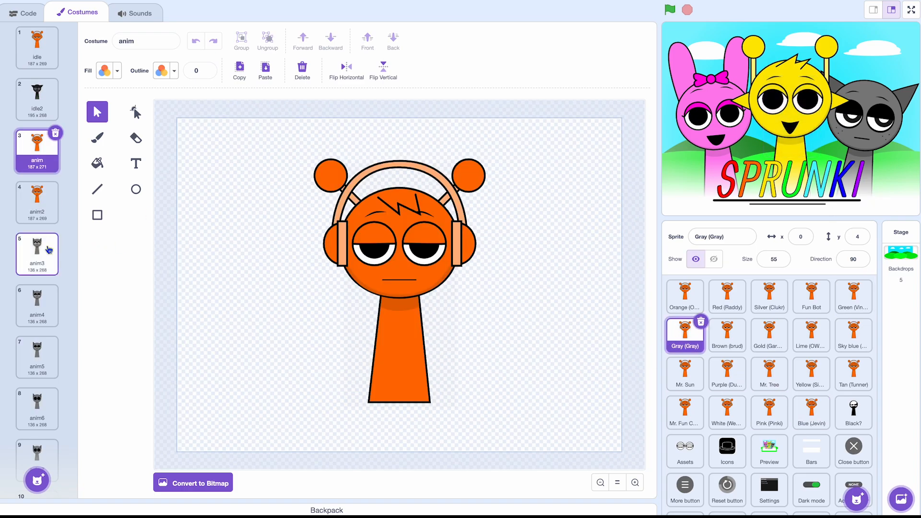
{"action": "left_click", "coordinate": [38, 199]}
{"action": "key", "text": "ctrl+a"}
{"action": "key", "text": "Delete"}
{"action": "key", "text": "ctrl+v"}
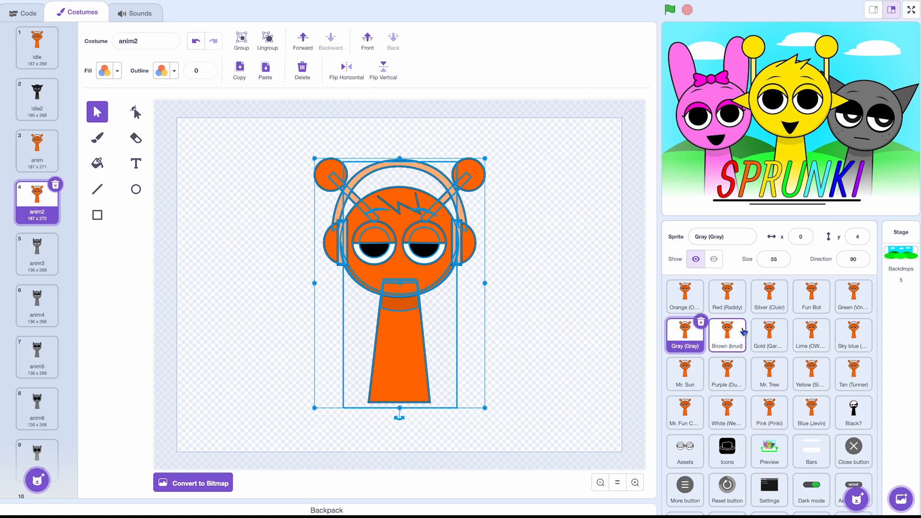
Replace the artwork of the Brown (brud) sprite's anim2 costume with the copied Orange anim2 artwork
{"action": "left_click", "coordinate": [727, 336]}
{"action": "left_click", "coordinate": [47, 194]}
{"action": "key", "text": "ctrl+v"}
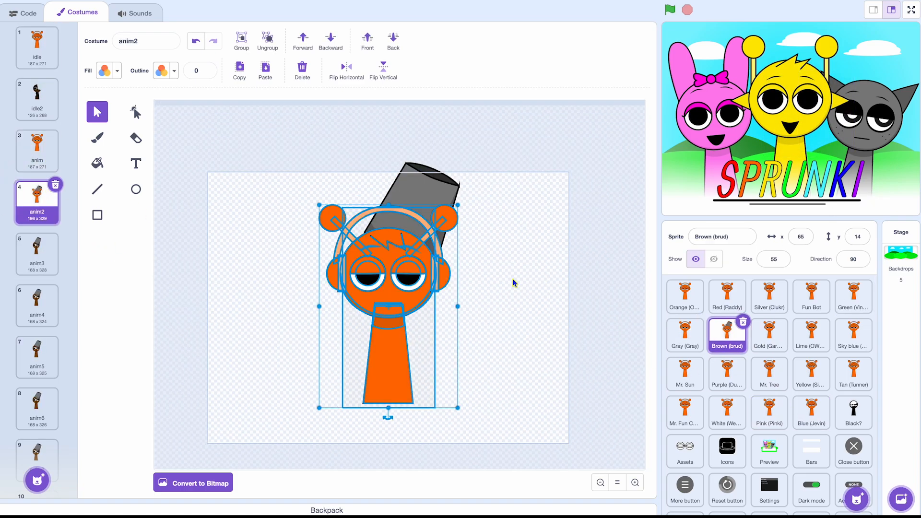
{"action": "key", "text": "ctrl+a"}
{"action": "key", "text": "Delete"}
{"action": "key", "text": "ctrl+v"}
Replace the artwork of the Gold (Garnold) sprite's anim2 costume with the copied Orange anim2 artwork
{"action": "left_click", "coordinate": [769, 335]}
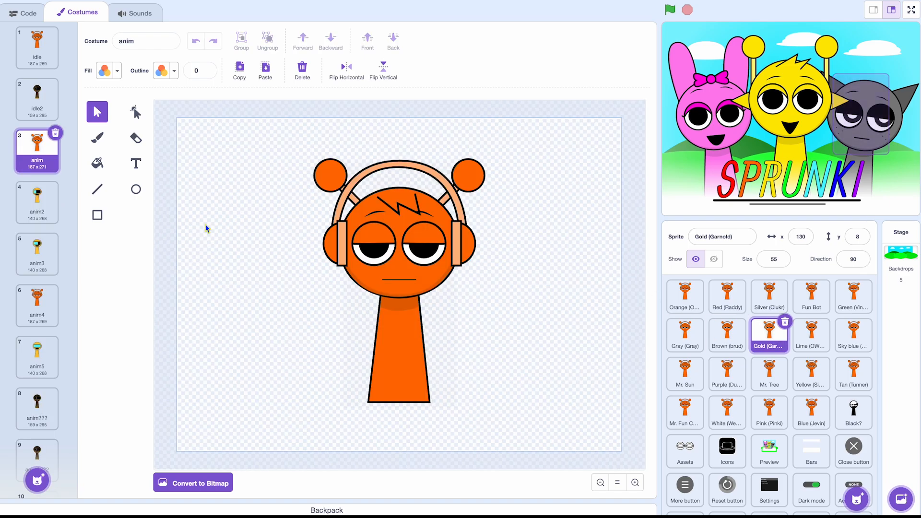
{"action": "left_click", "coordinate": [38, 210]}
{"action": "key", "text": "ctrl+a"}
{"action": "key", "text": "Delete"}
{"action": "key", "text": "ctrl+v"}
Replace the artwork of the Lime (OWAKCX) sprite's anim2 costume with the copied Orange anim2 artwork
{"action": "left_click", "coordinate": [800, 336]}
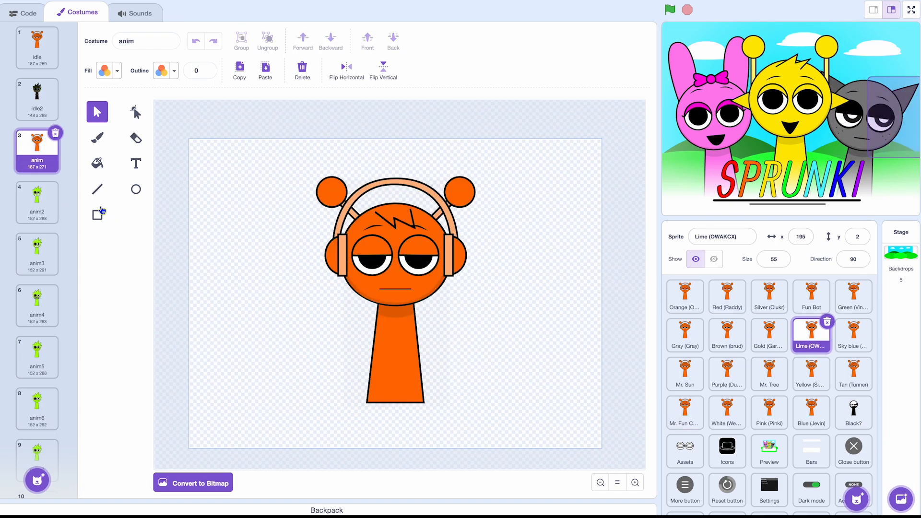
{"action": "left_click", "coordinate": [44, 203]}
{"action": "key", "text": "ctrl+a"}
{"action": "key", "text": "Delete"}
{"action": "key", "text": "ctrl+v"}
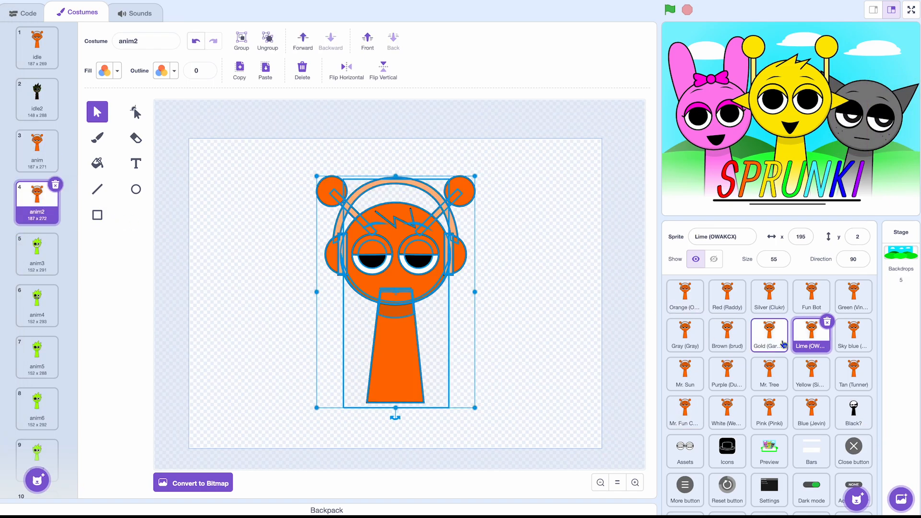
Replace the artwork of the Sky blue (Sky) sprite's anim2 costume with the copied Orange anim2 artwork
{"action": "left_click", "coordinate": [848, 342]}
{"action": "left_click", "coordinate": [37, 202]}
{"action": "key", "text": "ctrl+a"}
{"action": "key", "text": "Delete"}
{"action": "key", "text": "ctrl+v"}
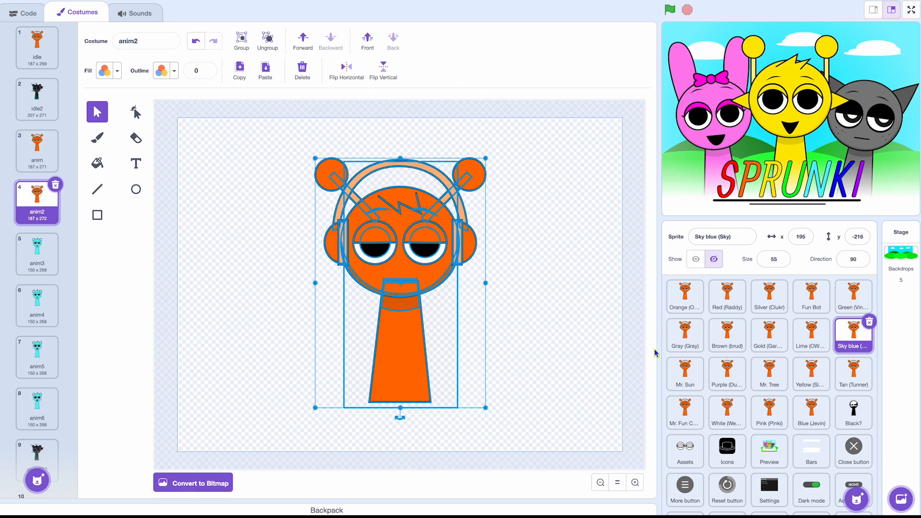
Replace the artwork of the Mr. Sun and Purple sprites' anim2 costumes with the copied Orange anim2 artwork
{"action": "left_click", "coordinate": [685, 374]}
{"action": "left_click", "coordinate": [53, 206]}
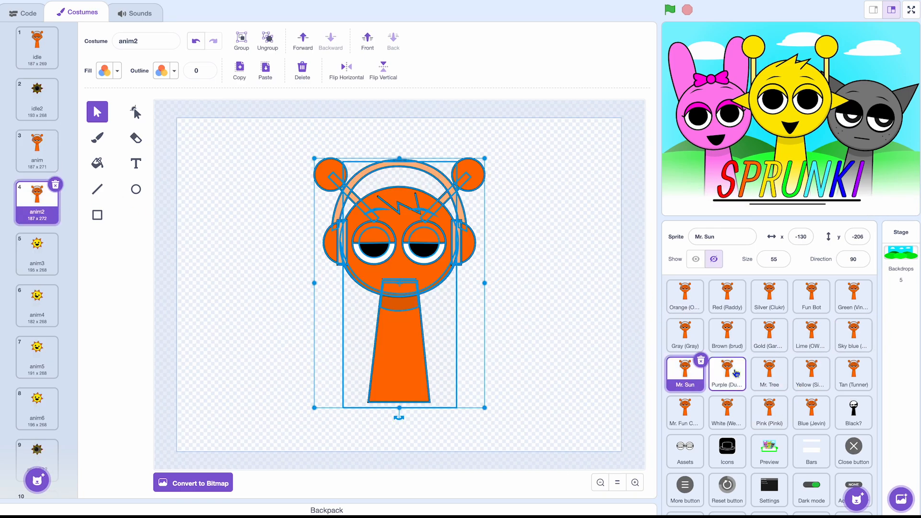
{"action": "left_click", "coordinate": [727, 374]}
Replace the artwork of the Mr. Tree sprite's anim2 costume with the copied Orange anim2 artwork
{"action": "left_click", "coordinate": [770, 373]}
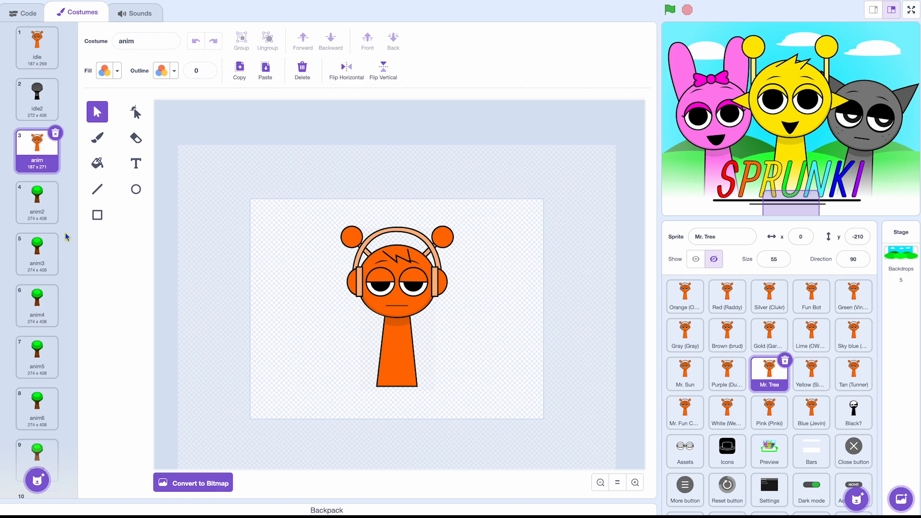
{"action": "left_click", "coordinate": [37, 210]}
{"action": "key", "text": "super+a"}
{"action": "key", "text": "BackSpace"}
{"action": "key", "text": "super+v"}
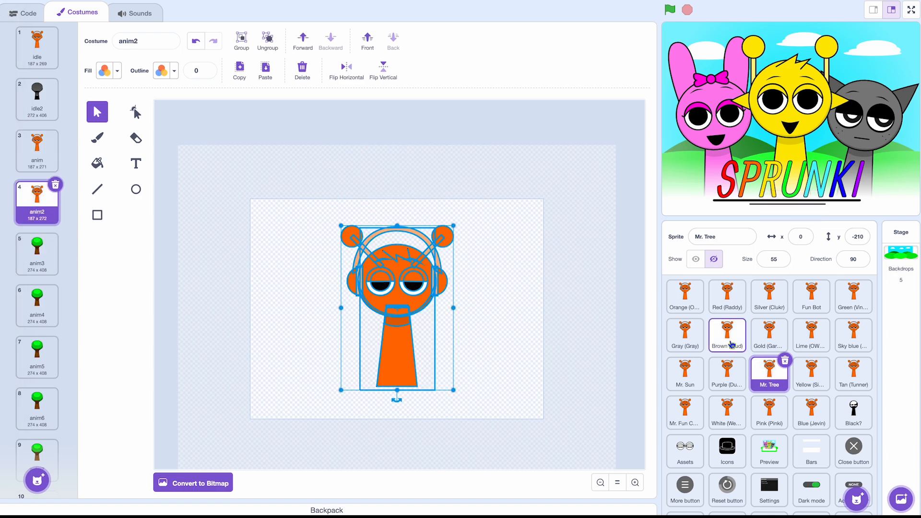
Replace the artwork of the Yellow (Simon) sprite's anim2 costume with the copied Orange anim2 artwork
{"action": "left_click", "coordinate": [815, 383]}
{"action": "key", "text": "super+a"}
{"action": "key", "text": "BackSpace"}
{"action": "key", "text": "super+space"}
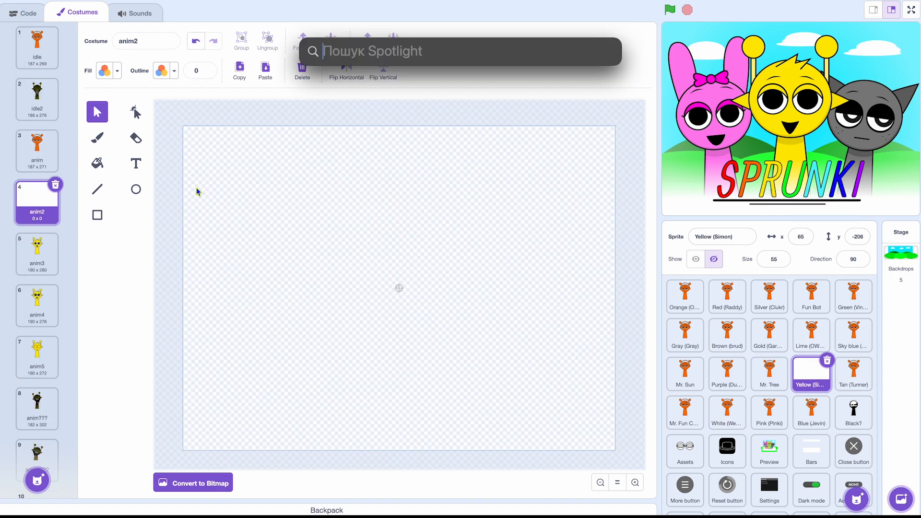
{"action": "key", "text": "Escape"}
{"action": "key", "text": "super+v"}
Replace the artwork of the Tan (Tunner) sprite's anim2 costume with the copied Orange anim2 artwork
{"action": "left_click", "coordinate": [857, 376]}
{"action": "left_click", "coordinate": [37, 204]}
{"action": "key", "text": "super+a"}
{"action": "key", "text": "BackSpace"}
{"action": "key", "text": "super+v"}
Replace the artwork of the Mr. Fun Computer sprite's anim2 costume with the copied Orange anim2 artwork
{"action": "left_click", "coordinate": [700, 400]}
{"action": "key", "text": "super+a"}
{"action": "key", "text": "BackSpace"}
{"action": "key", "text": "super+v"}
Replace the artwork of the White (Wenda) sprite's anim2 costume with the copied Orange anim2 artwork
{"action": "left_click", "coordinate": [730, 421]}
{"action": "left_click", "coordinate": [50, 203]}
{"action": "key", "text": "super+a"}
{"action": "key", "text": "super+v"}
{"action": "key", "text": "super+a"}
{"action": "key", "text": "BackSpace"}
{"action": "key", "text": "super+v"}
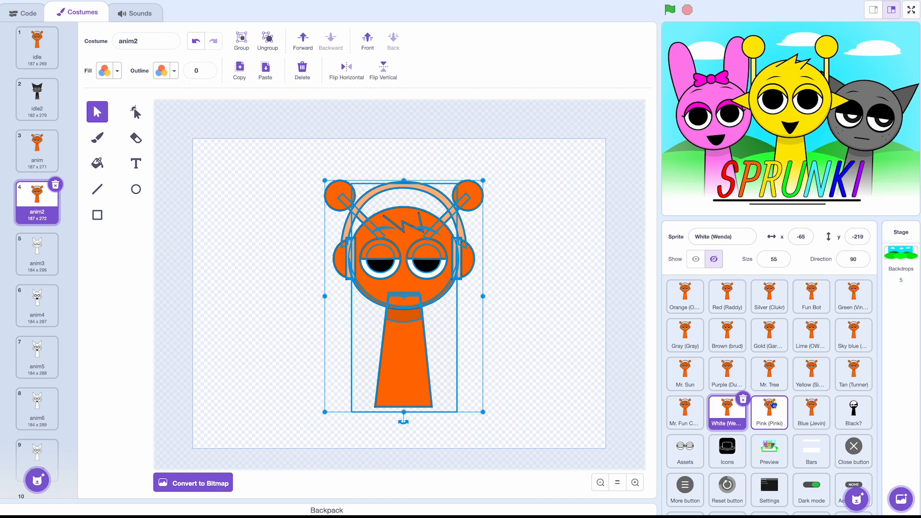
Replace the artwork of the Pink (Pinki) sprite's anim2 costume with the copied Orange anim2 artwork
{"action": "left_click", "coordinate": [768, 412]}
{"action": "left_click", "coordinate": [57, 203]}
{"action": "key", "text": "super+a"}
{"action": "key", "text": "BackSpace"}
{"action": "key", "text": "super+v"}
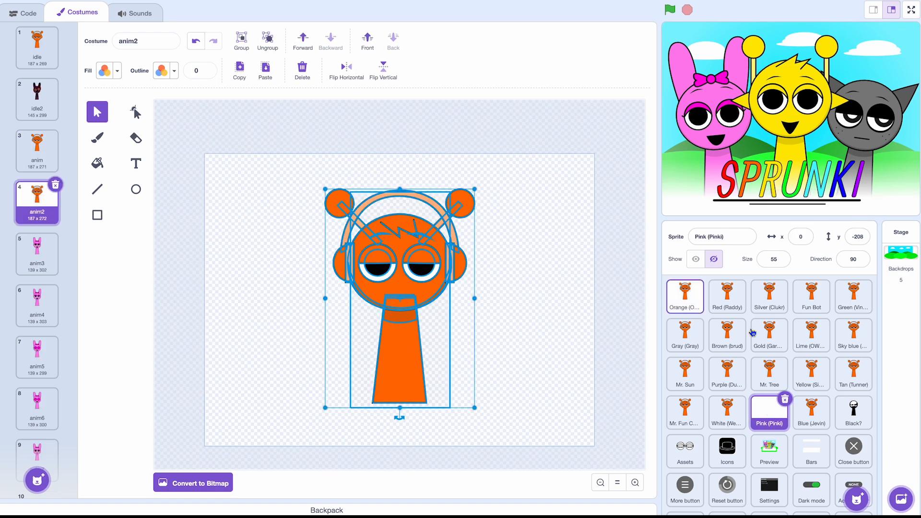
Replace the artwork of the Blue (Jevin) sprite's anim2 costume with the copied Orange anim2 artwork
{"action": "left_click", "coordinate": [811, 412]}
{"action": "left_click", "coordinate": [48, 202]}
{"action": "key", "text": "super+a"}
{"action": "key", "text": "BackSpace"}
{"action": "key", "text": "super+v"}
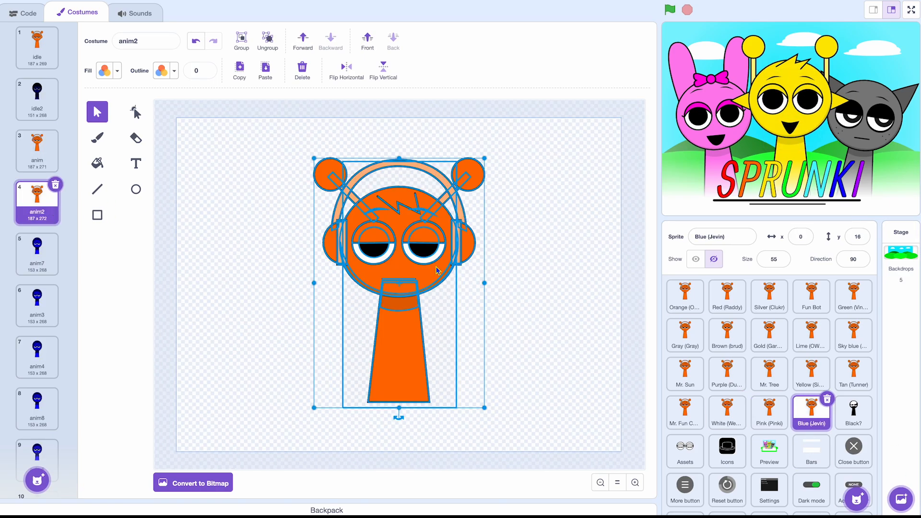
Copy the whole artwork of the Orange (Oren) sprite's anim3 costume
{"action": "left_click", "coordinate": [691, 295]}
{"action": "left_click", "coordinate": [52, 243]}
{"action": "key", "text": "super+a"}
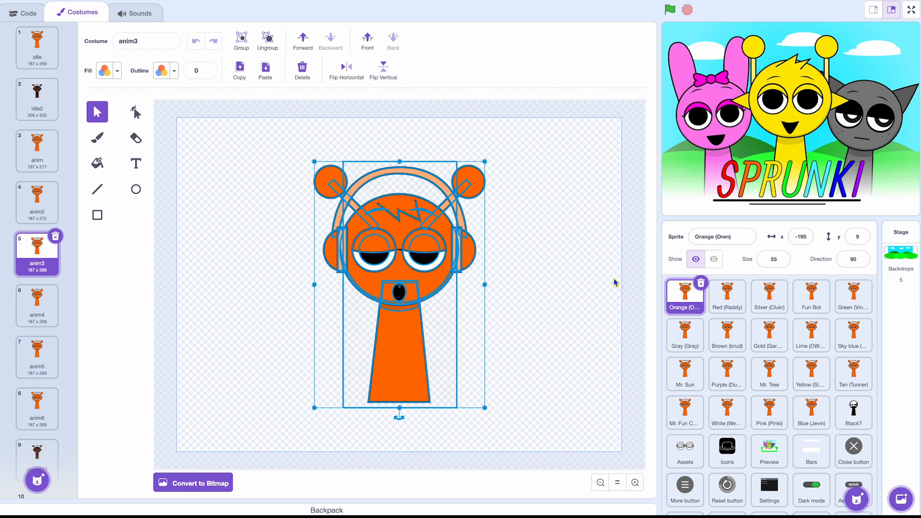
Replace the artwork of the Red (Raddy) sprite's anim3 costume with the copied Orange anim3 artwork
{"action": "left_click", "coordinate": [727, 293]}
{"action": "key", "text": "super+a"}
{"action": "key", "text": "BackSpace"}
{"action": "key", "text": "super+v"}
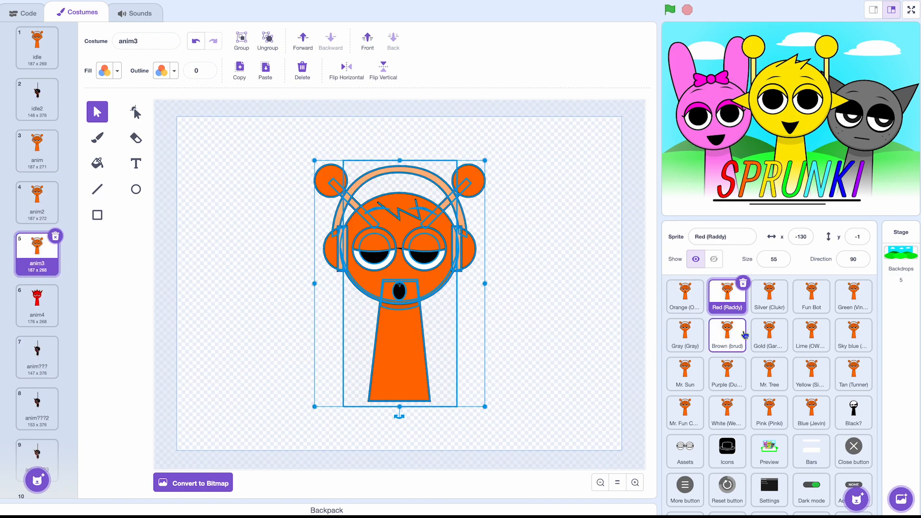
Replace the artwork of the Silver (Clukr) sprite's anim3 costume with the copied Orange anim3 artwork
{"action": "left_click", "coordinate": [769, 295]}
{"action": "left_click", "coordinate": [43, 254]}
{"action": "key", "text": "super+a"}
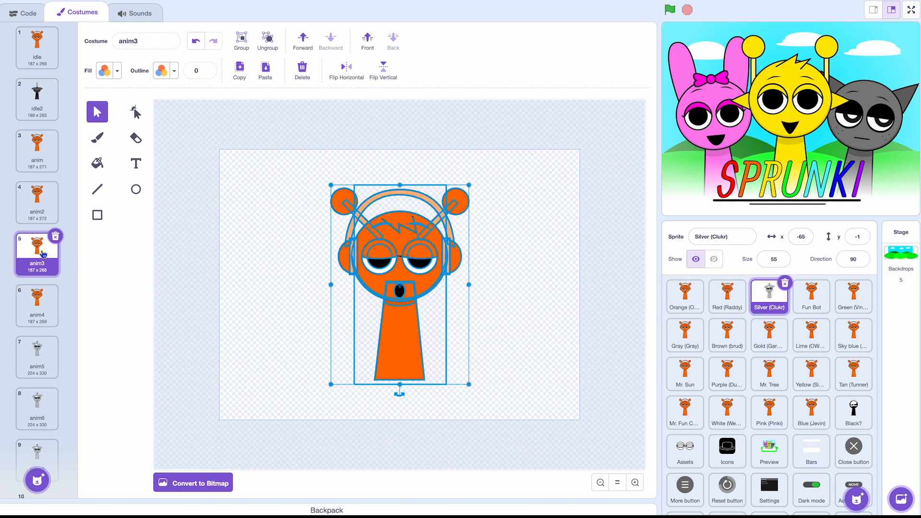
Replace the artwork of the Fun Bot sprite's anim3 costume with the copied Orange anim3 artwork
{"action": "left_click", "coordinate": [822, 298]}
{"action": "key", "text": "super+a"}
{"action": "key", "text": "BackSpace"}
{"action": "key", "text": "super+v"}
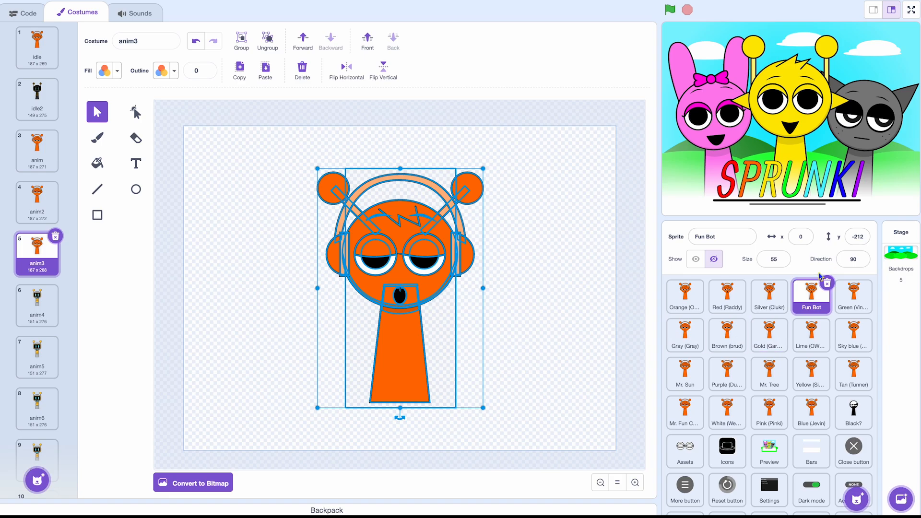
Replace the artwork of the Green (Vineria) sprite's anim3 costume with the copied Orange anim3 artwork
{"action": "left_click", "coordinate": [854, 293]}
{"action": "left_click", "coordinate": [32, 259]}
{"action": "key", "text": "super+a"}
{"action": "key", "text": "BackSpace"}
{"action": "key", "text": "super+v"}
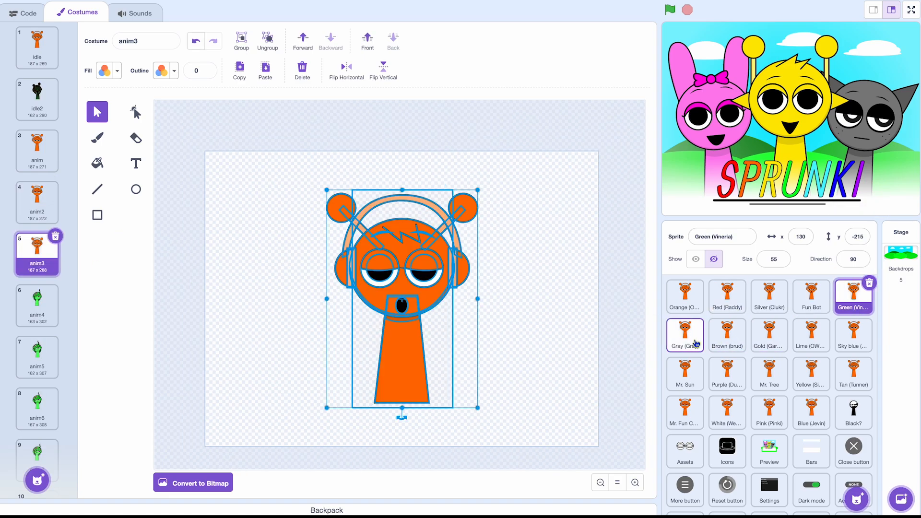
Replace the artwork of the Gray (Gray) sprite's anim3 costume with the copied Orange anim3 artwork
{"action": "left_click", "coordinate": [696, 343]}
{"action": "left_click", "coordinate": [48, 259]}
{"action": "key", "text": "super+a"}
{"action": "key", "text": "BackSpace"}
{"action": "key", "text": "super+v"}
Replace the artwork of the Brown (brud) sprite's anim3 costume with the copied Orange anim3 artwork
{"action": "left_click", "coordinate": [728, 336]}
{"action": "left_click", "coordinate": [41, 259]}
{"action": "key", "text": "super+a"}
{"action": "key", "text": "BackSpace"}
{"action": "key", "text": "super+v"}
Replace the artwork of the Gold (Garnold) sprite's anim3 costume with the copied Orange anim3 artwork
{"action": "left_click", "coordinate": [761, 348]}
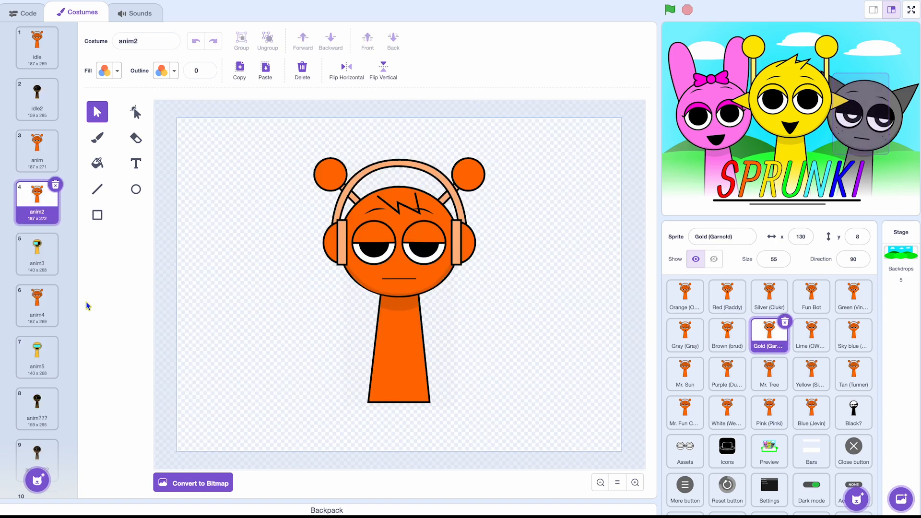
{"action": "left_click", "coordinate": [21, 259]}
{"action": "key", "text": "super+a"}
{"action": "key", "text": "BackSpace"}
{"action": "key", "text": "super+v"}
Replace the artwork of the Lime (OWAKCX) sprite's anim3 costume with the copied Orange anim3 artwork
{"action": "left_click", "coordinate": [810, 336]}
{"action": "left_click", "coordinate": [25, 262]}
{"action": "key", "text": "super+a"}
{"action": "key", "text": "BackSpace"}
{"action": "key", "text": "super+v"}
Replace the artwork of the Sky blue (Sky) sprite's anim3 costume with the copied Orange anim3 artwork
{"action": "left_click", "coordinate": [837, 342]}
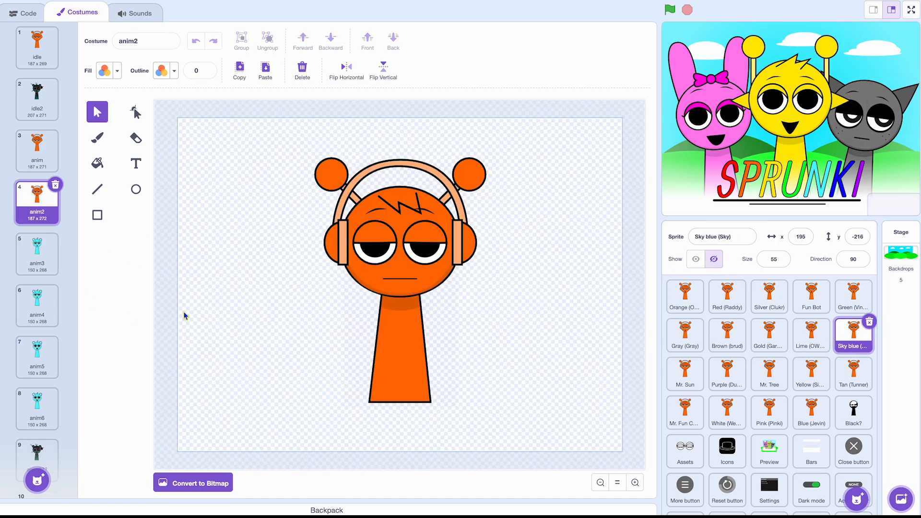
{"action": "key", "text": "super+a"}
{"action": "key", "text": "BackSpace"}
{"action": "key", "text": "super+v"}
Replace the artwork of the Mr. Sun sprite's anim3 costume with the copied Orange anim3 artwork
{"action": "left_click", "coordinate": [681, 376]}
{"action": "key", "text": "super+a"}
{"action": "key", "text": "BackSpace"}
{"action": "key", "text": "super+v"}
Replace the artwork of the Purple sprite's anim3 costume with the copied Orange anim3 artwork
{"action": "left_click", "coordinate": [727, 371]}
{"action": "left_click", "coordinate": [36, 265]}
{"action": "key", "text": "super+a"}
{"action": "key", "text": "BackSpace"}
{"action": "key", "text": "super+v"}
Replace the artwork of the Mr. Tree sprite's anim3 costume with the copied Orange anim3 artwork
{"action": "left_click", "coordinate": [758, 376]}
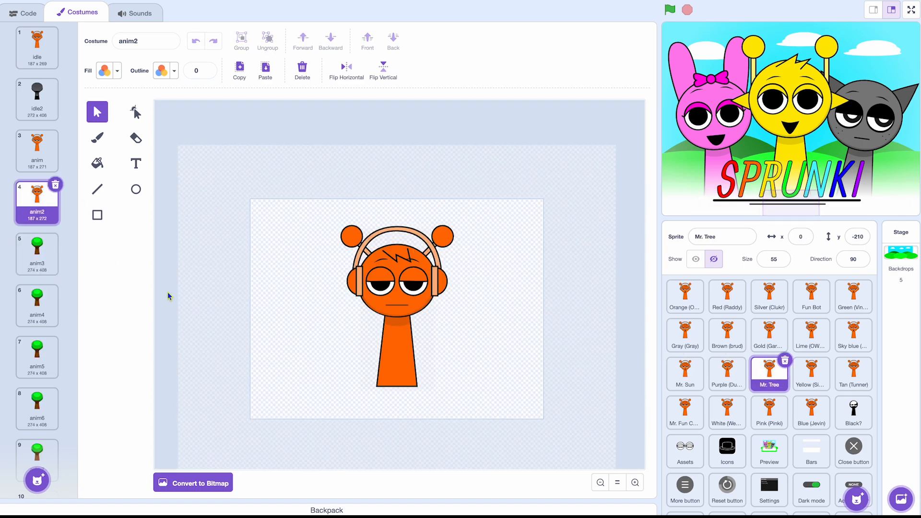
{"action": "left_click", "coordinate": [59, 257]}
{"action": "key", "text": "super+a"}
{"action": "key", "text": "BackSpace"}
{"action": "key", "text": "super+v"}
Replace the artwork of the Yellow (Simon) sprite's anim3 costume with the copied Orange anim3 artwork
{"action": "left_click", "coordinate": [811, 379]}
{"action": "left_click", "coordinate": [57, 255]}
{"action": "key", "text": "super+a"}
{"action": "key", "text": "BackSpace"}
{"action": "key", "text": "super+v"}
Replace the artwork of the Tan (Tunner) sprite's anim3 costume with the copied Orange anim3 artwork
{"action": "left_click", "coordinate": [869, 393]}
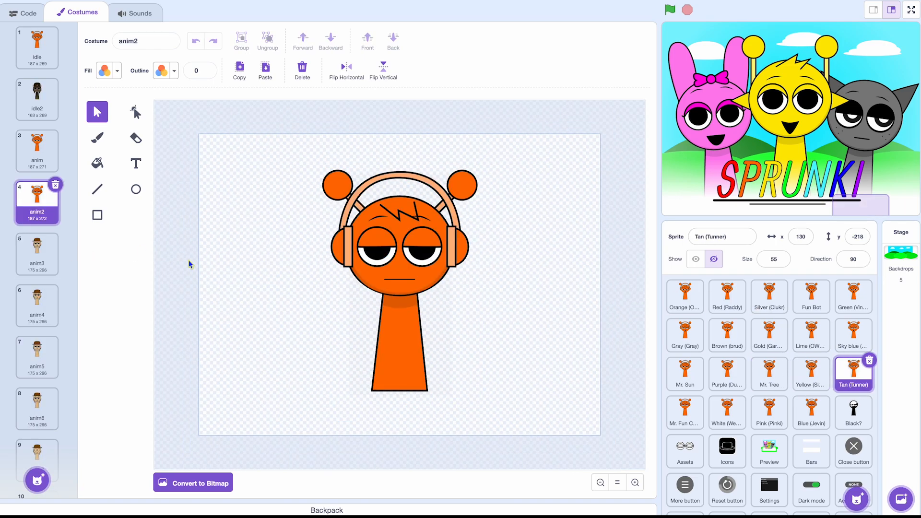
{"action": "left_click", "coordinate": [48, 259]}
{"action": "key", "text": "super+v"}
{"action": "key", "text": "super+a"}
{"action": "key", "text": "BackSpace"}
{"action": "key", "text": "super+v"}
Replace the artwork of the Mr. Fun Computer sprite's anim3 costume with the copied Orange anim3 artwork
{"action": "left_click", "coordinate": [681, 410]}
{"action": "left_click", "coordinate": [48, 259]}
{"action": "key", "text": "super+a"}
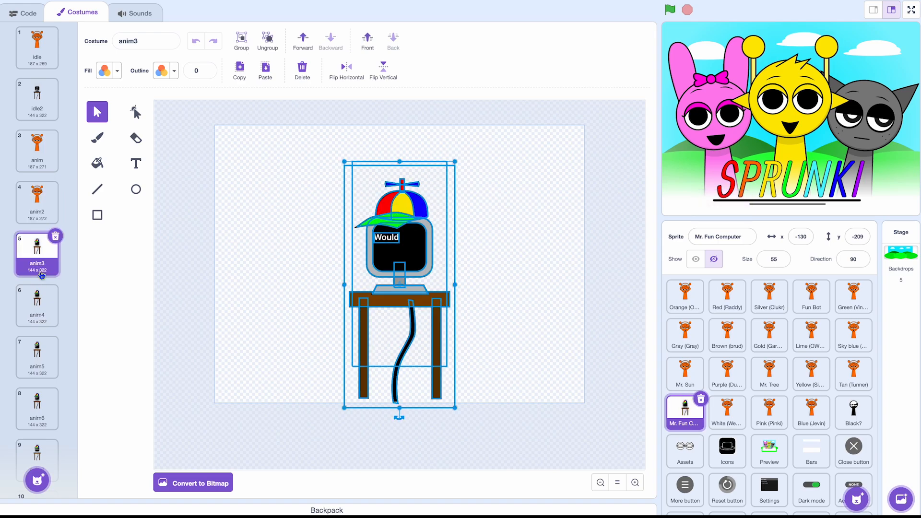
{"action": "key", "text": "BackSpace"}
{"action": "key", "text": "super+v"}
Replace the artwork of the White (Wenda) sprite's anim3 costume with the copied Orange anim3 artwork
{"action": "left_click", "coordinate": [718, 407]}
{"action": "left_click", "coordinate": [37, 249]}
{"action": "key", "text": "super+a"}
{"action": "key", "text": "BackSpace"}
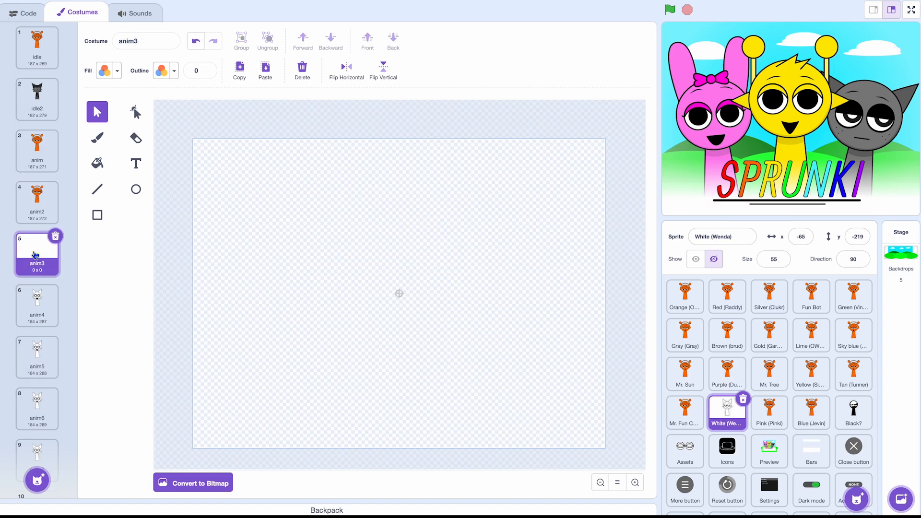
{"action": "key", "text": "super+v"}
Replace the artwork of the Pink (Pinki) sprite's anim2 costume with the copied Orange anim3 artwork
{"action": "left_click", "coordinate": [765, 418]}
{"action": "key", "text": "super+a"}
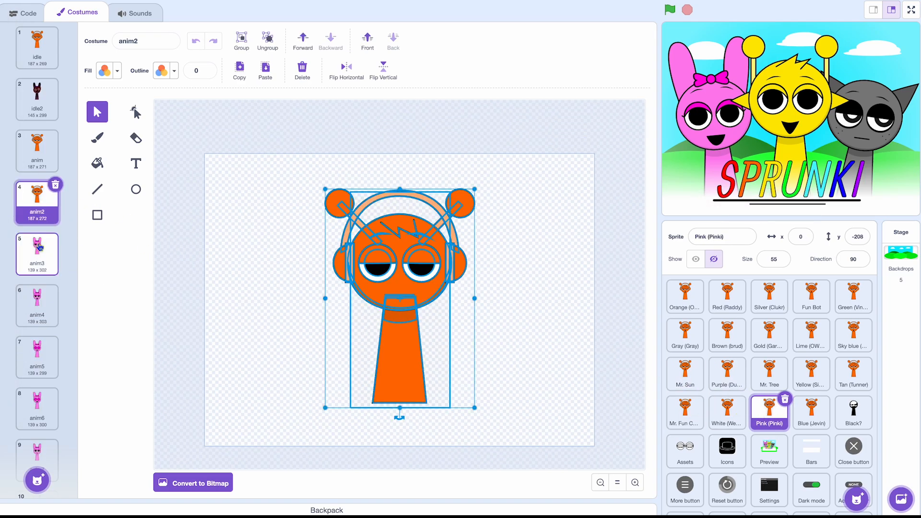
{"action": "key", "text": "BackSpace"}
{"action": "key", "text": "super+v"}
Replace the artwork of the Blue (Jevin) sprite's anim7 costume with the copied Orange anim3 artwork
{"action": "left_click", "coordinate": [815, 420]}
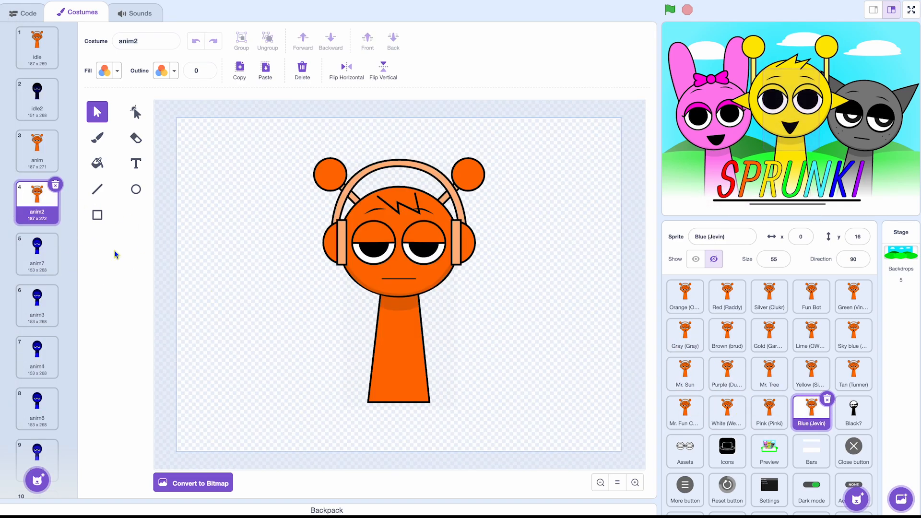
{"action": "left_click", "coordinate": [34, 248]}
{"action": "key", "text": "super+a"}
{"action": "key", "text": "BackSpace"}
{"action": "key", "text": "super+v"}
Copy the entire artwork of the Orange (Oren) sprite's anim4 costume
{"action": "left_click", "coordinate": [685, 294]}
{"action": "left_click", "coordinate": [33, 298]}
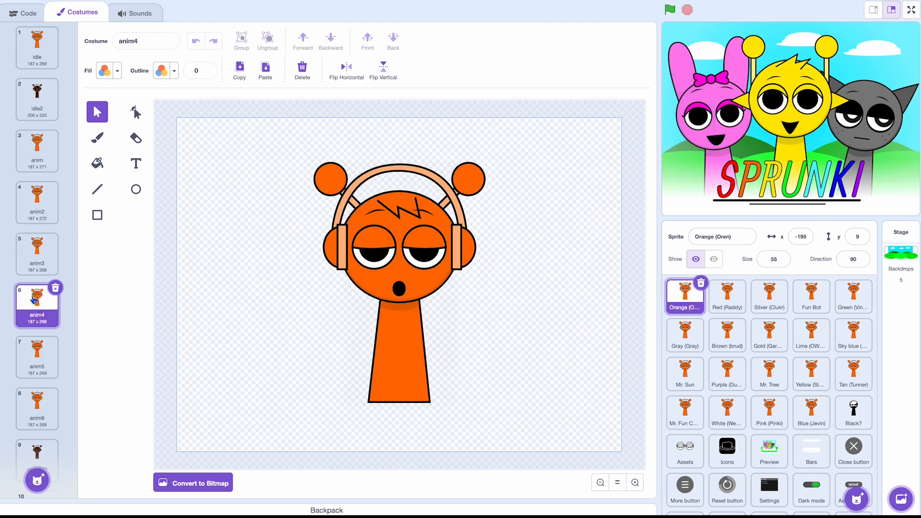
{"action": "key", "text": "super+a"}
Replace the artwork of the Red (Raddy) sprite's anim4 costume with the copied Orange anim4 artwork
{"action": "left_click", "coordinate": [730, 309]}
{"action": "left_click", "coordinate": [35, 257]}
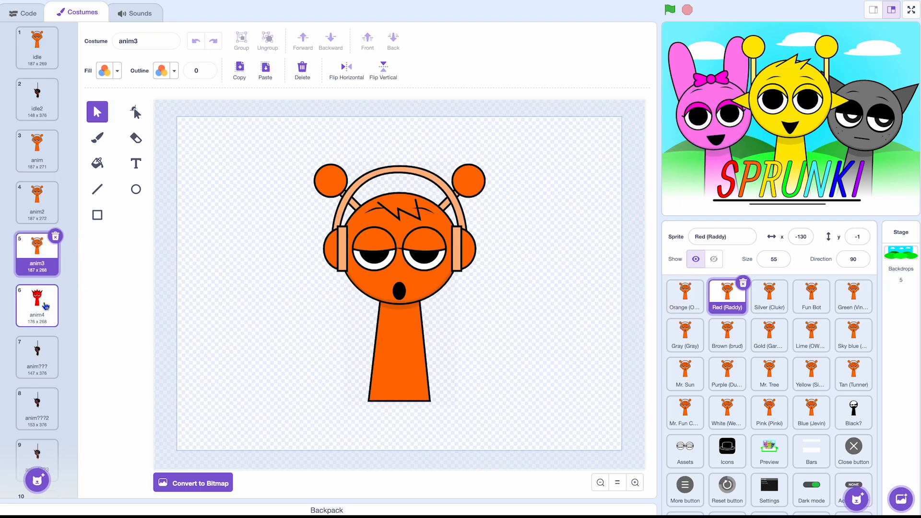
{"action": "left_click", "coordinate": [46, 305]}
{"action": "key", "text": "super+a"}
{"action": "key", "text": "BackSpace"}
{"action": "key", "text": "super+v"}
Replace the artwork of the Silver (Clukr) sprite's anim4 costume with the copied Orange anim4 artwork
{"action": "left_click", "coordinate": [779, 307]}
{"action": "left_click", "coordinate": [37, 358]}
{"action": "left_click", "coordinate": [38, 316]}
{"action": "key", "text": "super+a"}
{"action": "key", "text": "BackSpace"}
{"action": "key", "text": "super+v"}
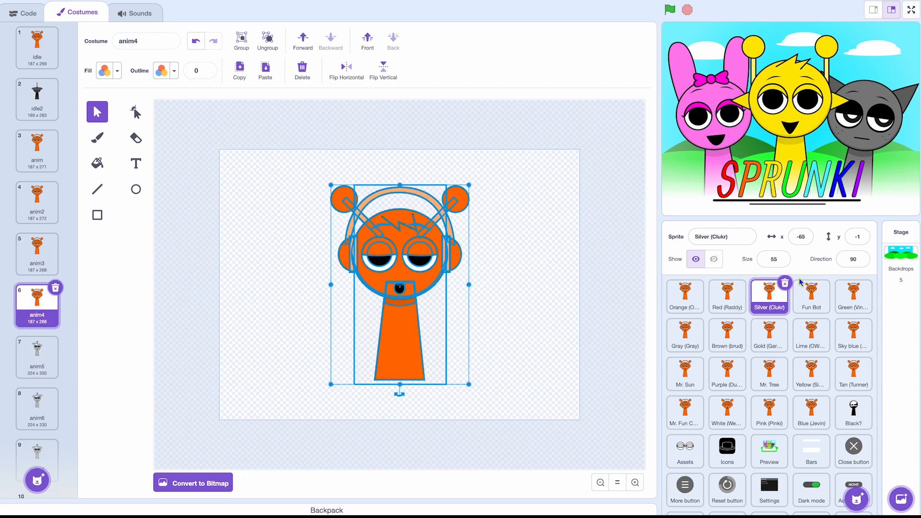
Replace the artwork of the Fun Bot sprite's anim4 costume with the copied Orange anim4 artwork
{"action": "left_click", "coordinate": [811, 295]}
{"action": "left_click", "coordinate": [51, 302]}
{"action": "key", "text": "super+a"}
{"action": "key", "text": "BackSpace"}
{"action": "key", "text": "super+v"}
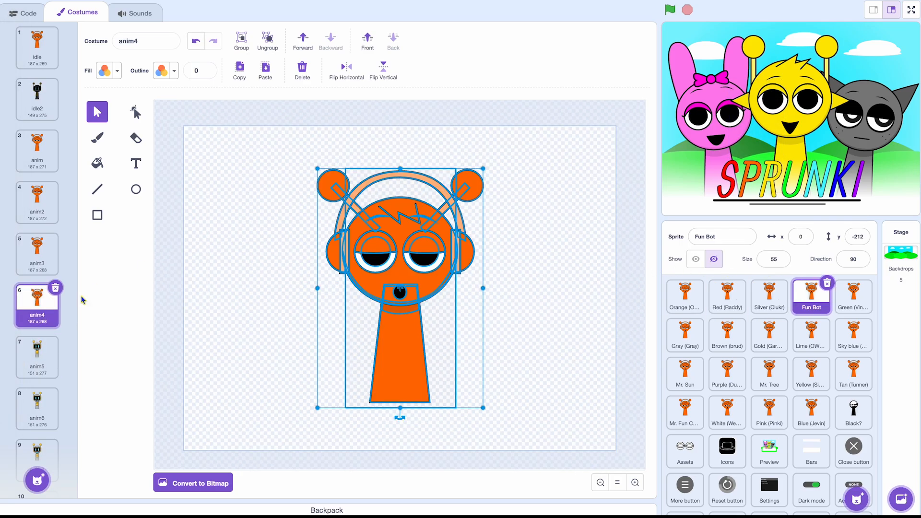
Replace the artwork of the Green (Vineria) sprite's anim4 costume with the copied Orange anim4 artwork
{"action": "left_click", "coordinate": [870, 303]}
{"action": "key", "text": "super+a"}
{"action": "key", "text": "BackSpace"}
{"action": "key", "text": "super+v"}
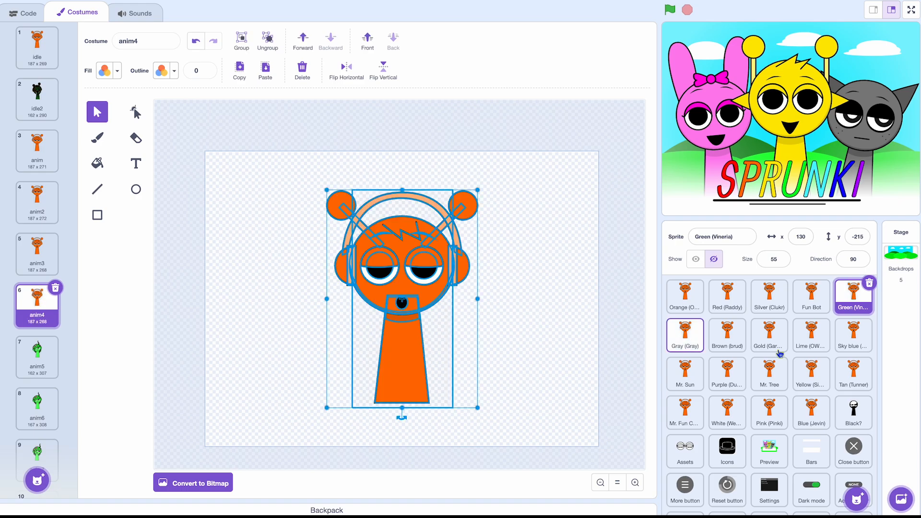
Replace the artwork of the Gray sprite's anim4 costume with the copied Orange anim4 artwork
{"action": "left_click", "coordinate": [697, 346]}
{"action": "left_click", "coordinate": [37, 303]}
{"action": "key", "text": "super+a"}
{"action": "key", "text": "BackSpace"}
{"action": "key", "text": "super+v"}
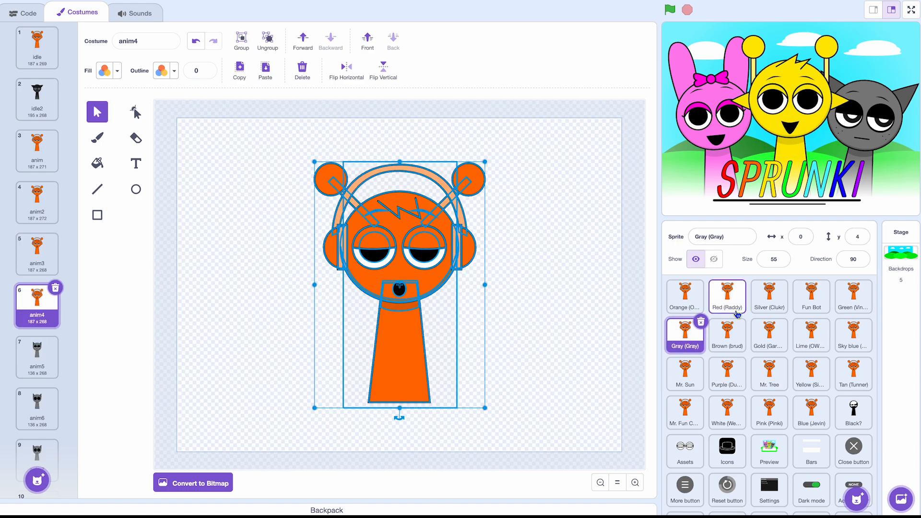
Replace the artwork of the Brown (brud) sprite's anim4 costume with the copied Orange anim4 artwork
{"action": "left_click", "coordinate": [727, 336]}
{"action": "left_click", "coordinate": [29, 302]}
{"action": "key", "text": "super+a"}
{"action": "key", "text": "BackSpace"}
{"action": "key", "text": "super+v"}
Replace the artwork of the Gold sprite's anim4 costume with the copied Orange anim4 artwork
{"action": "left_click", "coordinate": [768, 336]}
{"action": "left_click", "coordinate": [34, 306]}
{"action": "key", "text": "super+a"}
{"action": "key", "text": "BackSpace"}
{"action": "key", "text": "super+v"}
Replace the artwork of the Lime (OWAKCX) sprite's anim4 costume with the copied Orange anim4 artwork
{"action": "left_click", "coordinate": [811, 375]}
{"action": "left_click", "coordinate": [811, 339]}
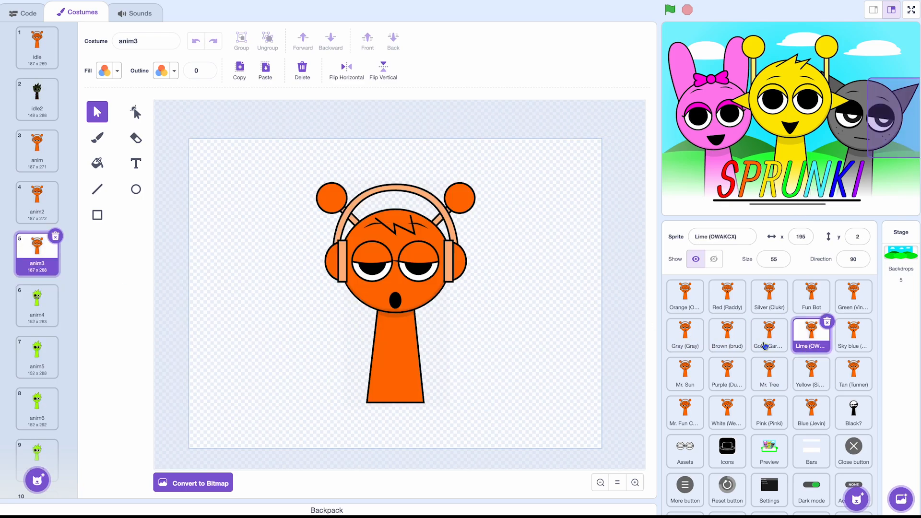
{"action": "left_click", "coordinate": [43, 303]}
{"action": "key", "text": "super+a"}
{"action": "key", "text": "BackSpace"}
{"action": "key", "text": "super+v"}
Replace the artwork of the Sky blue (Sky) sprite's anim4 costume with the copied Orange anim4 artwork
{"action": "left_click", "coordinate": [854, 336]}
{"action": "left_click", "coordinate": [34, 301]}
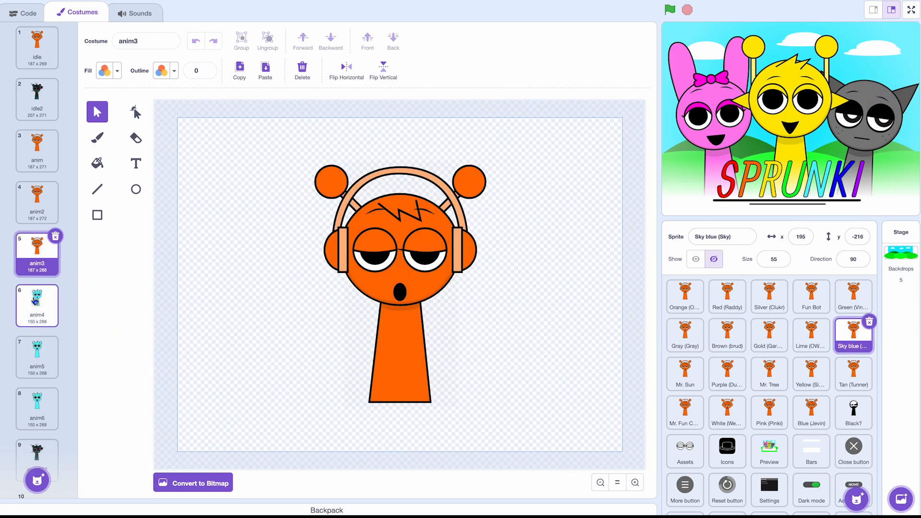
{"action": "key", "text": "super+a"}
{"action": "key", "text": "BackSpace"}
{"action": "key", "text": "super+v"}
Replace the artwork of the Mr. Sun sprite's anim4 costume with the copied Orange anim4 artwork
{"action": "left_click", "coordinate": [701, 374]}
{"action": "left_click", "coordinate": [55, 307]}
{"action": "key", "text": "super+a"}
{"action": "key", "text": "BackSpace"}
{"action": "key", "text": "super+v"}
Replace the artwork of the Purple (Durple) sprite's anim4 costume with the copied Orange anim4 artwork
{"action": "left_click", "coordinate": [727, 373]}
{"action": "left_click", "coordinate": [45, 325]}
{"action": "key", "text": "super+a"}
{"action": "key", "text": "BackSpace"}
{"action": "key", "text": "super+v"}
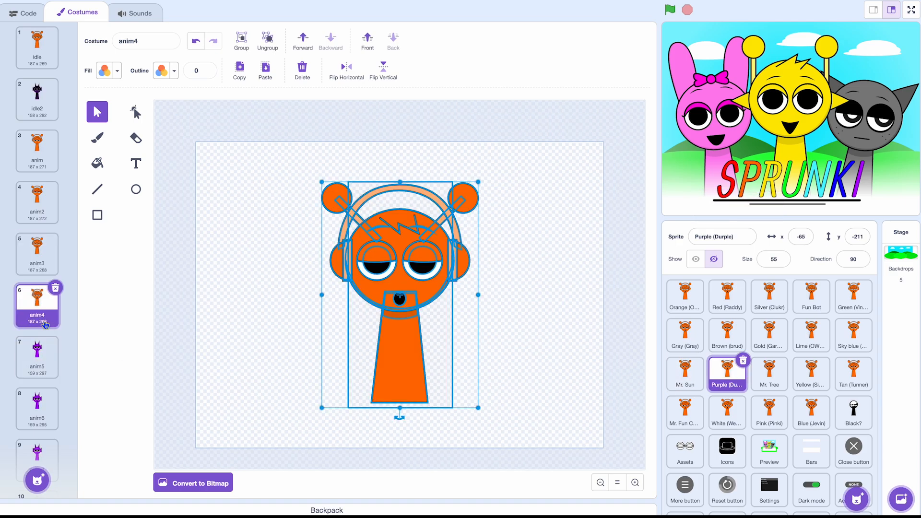
Replace the artwork of the Mr. Tree sprite's anim4 costume with the copied Orange anim4 artwork
{"action": "left_click", "coordinate": [773, 379]}
{"action": "left_click", "coordinate": [37, 307]}
{"action": "key", "text": "super+a"}
{"action": "key", "text": "BackSpace"}
{"action": "key", "text": "super+v"}
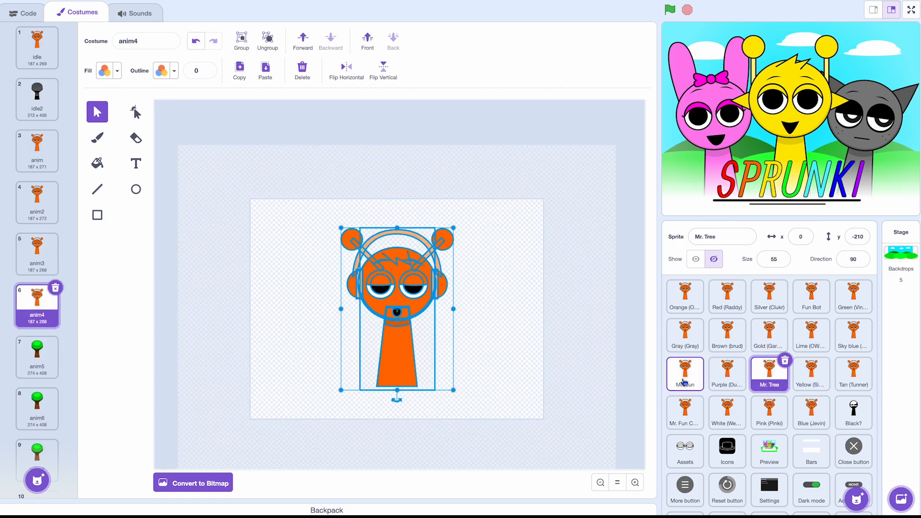
Replace the artwork of the Yellow (Simon) sprite's anim4 costume with the copied Orange anim4 artwork
{"action": "left_click", "coordinate": [825, 383]}
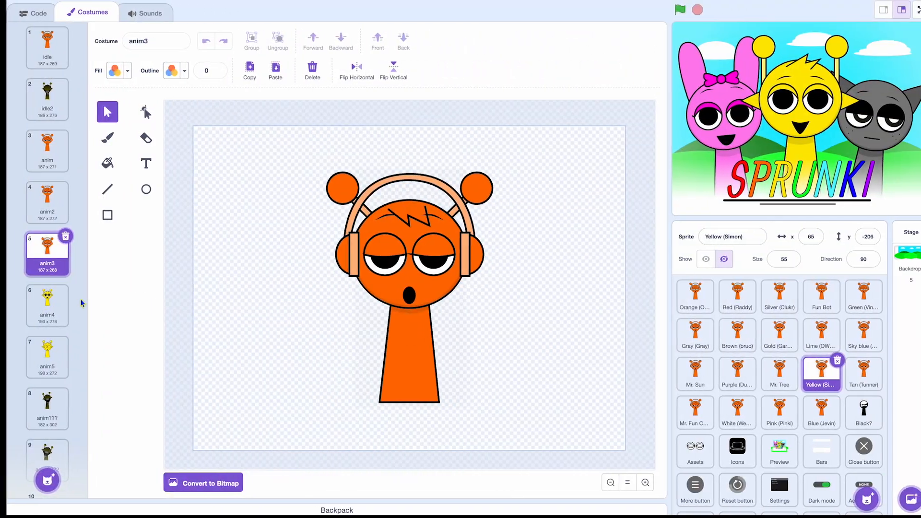
{"action": "left_click", "coordinate": [40, 305]}
{"action": "key", "text": "super+a"}
{"action": "key", "text": "BackSpace"}
{"action": "key", "text": "super+v"}
Replace the artwork of the Tan (Tunner) sprite's anim4 costume with the copied Orange anim4 artwork
{"action": "left_click", "coordinate": [853, 372]}
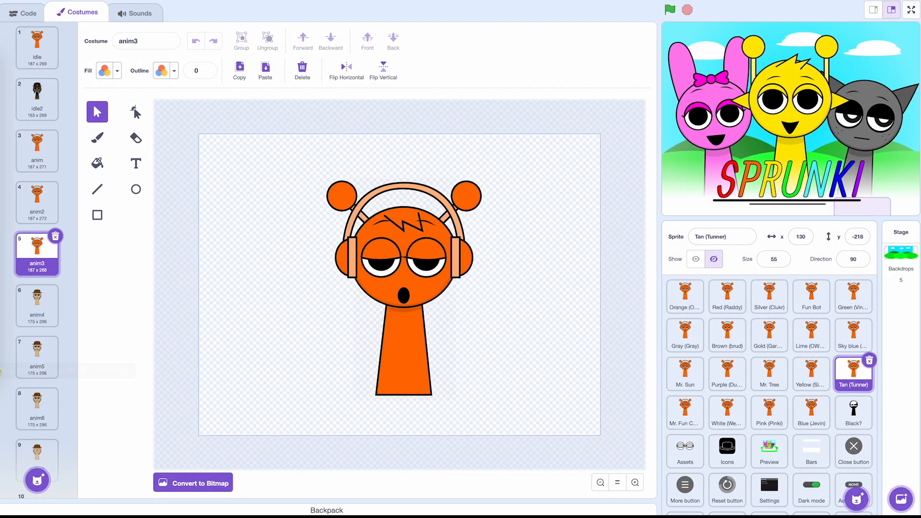
{"action": "left_click", "coordinate": [52, 323]}
{"action": "key", "text": "super+a"}
{"action": "key", "text": "BackSpace"}
{"action": "key", "text": "super+v"}
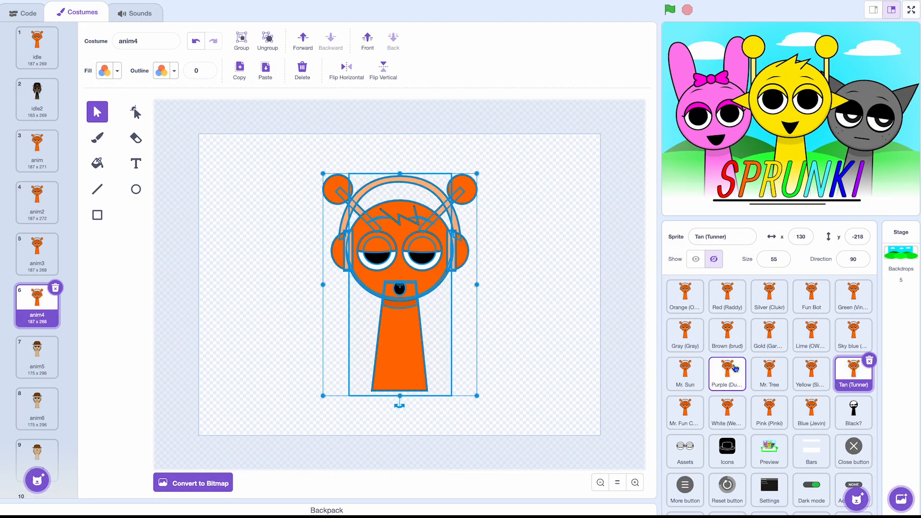
Replace the artwork of the Mr. Fun Computer sprite's anim4 costume with the copied Orange anim4 artwork
{"action": "left_click", "coordinate": [671, 409]}
{"action": "left_click", "coordinate": [46, 305]}
{"action": "key", "text": "super+a"}
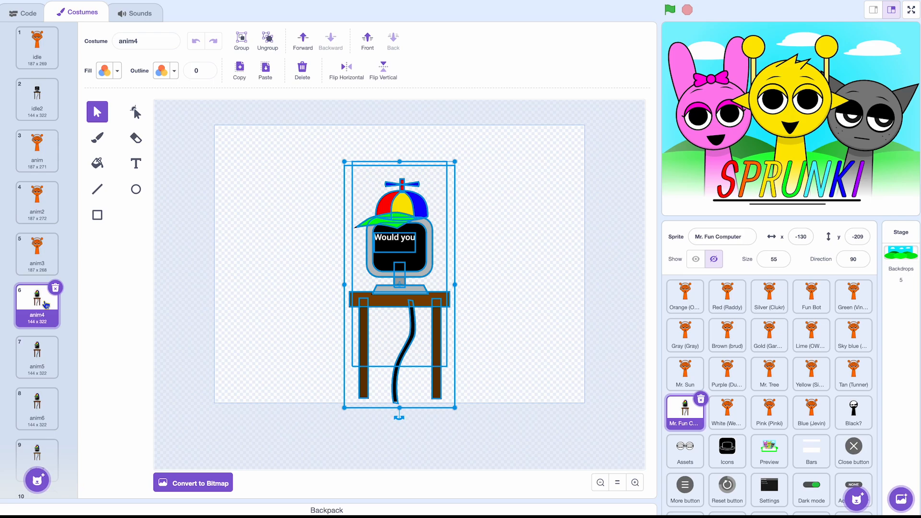
{"action": "key", "text": "BackSpace"}
{"action": "key", "text": "super+v"}
Replace the artwork of the White (Wenda) sprite's anim4 costume with the copied Orange anim4 artwork
{"action": "left_click", "coordinate": [718, 414]}
{"action": "left_click", "coordinate": [44, 305]}
{"action": "key", "text": "super+a"}
{"action": "key", "text": "BackSpace"}
{"action": "key", "text": "super+v"}
Replace the artwork of the Pink (Pinki) sprite's anim3 costume with the copied Orange anim4 artwork
{"action": "left_click", "coordinate": [770, 413]}
{"action": "key", "text": "super+a"}
{"action": "key", "text": "BackSpace"}
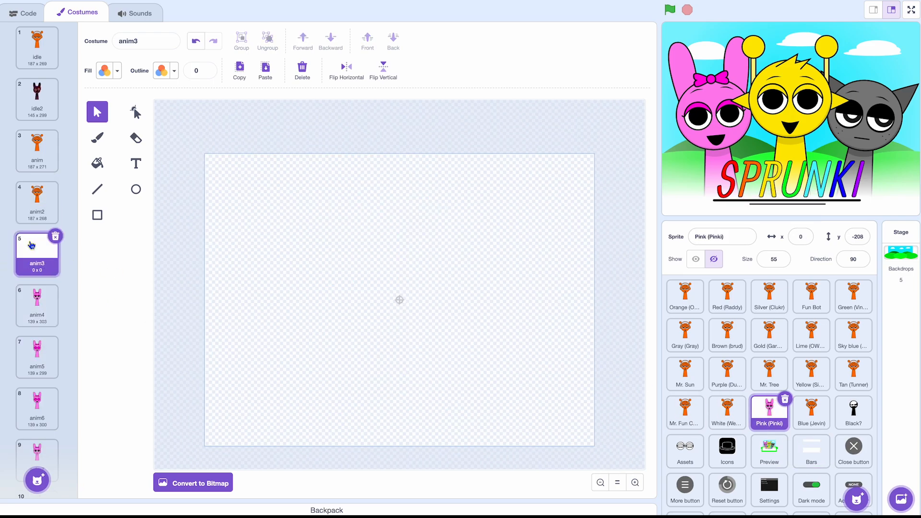
{"action": "key", "text": "super+v"}
Replace the artwork of the Blue (Jevin) sprite's anim3 costume with the copied Orange anim4 artwork
{"action": "left_click", "coordinate": [816, 419]}
{"action": "left_click", "coordinate": [46, 303]}
{"action": "key", "text": "super+a"}
{"action": "key", "text": "BackSpace"}
{"action": "key", "text": "super+v"}
Copy the entire artwork of the Orange (Oren) sprite's anim5 costume and open the Red (Raddy) sprite's costumes
{"action": "left_click", "coordinate": [686, 307]}
{"action": "left_click", "coordinate": [48, 353]}
{"action": "key", "text": "super+a"}
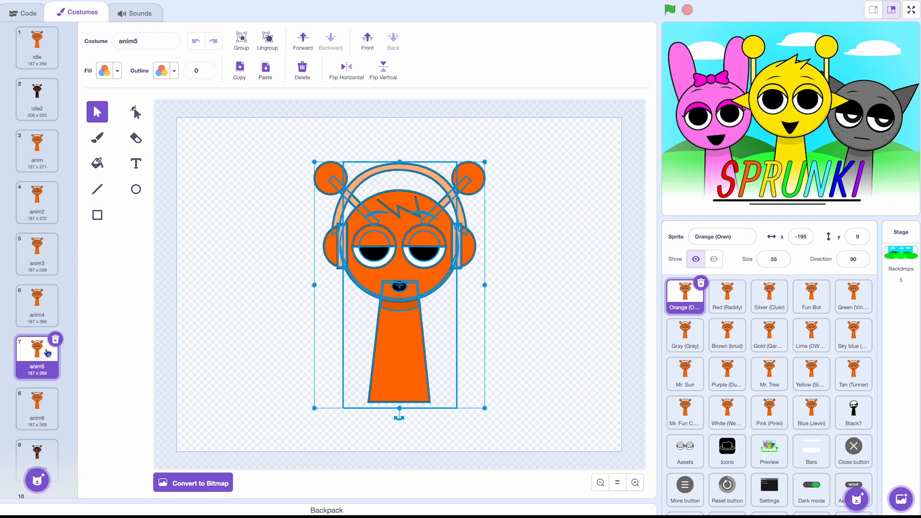
{"action": "left_click", "coordinate": [729, 295]}
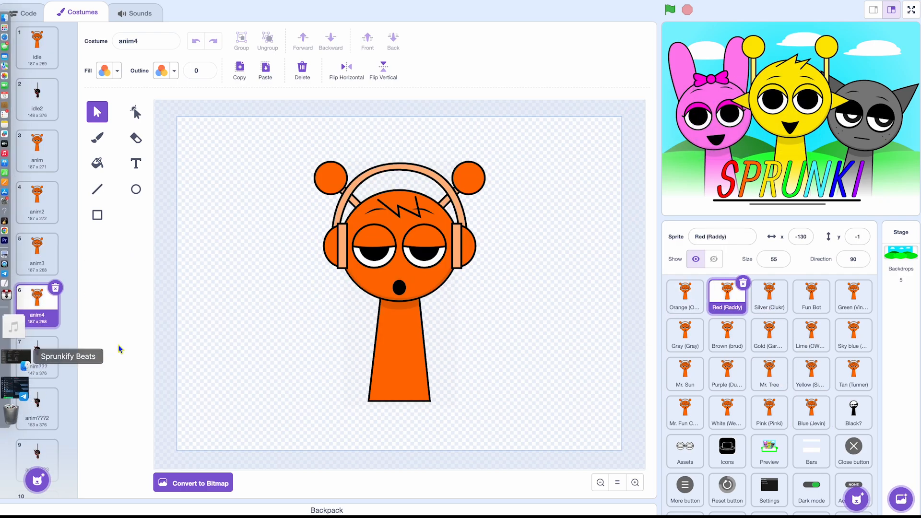
Replace the artwork of the Silver (Clukr) sprite's anim5 costume with the copied Orange anim5 artwork
{"action": "left_click", "coordinate": [768, 304]}
{"action": "left_click", "coordinate": [37, 355]}
{"action": "key", "text": "super+a"}
{"action": "key", "text": "BackSpace"}
{"action": "key", "text": "super+v"}
Replace the artwork of the Fun Bot sprite's anim5 costume with the copied Orange anim5 artwork
{"action": "left_click", "coordinate": [797, 302]}
{"action": "left_click", "coordinate": [56, 355]}
{"action": "key", "text": "super+a"}
{"action": "key", "text": "BackSpace"}
{"action": "key", "text": "super+v"}
Replace the artwork of the Green (Vineria) sprite's anim5 costume with the copied Orange anim5 artwork
{"action": "left_click", "coordinate": [854, 295]}
{"action": "left_click", "coordinate": [50, 353]}
{"action": "key", "text": "super+a"}
{"action": "key", "text": "BackSpace"}
{"action": "key", "text": "super+v"}
Replace the artwork of the Gray sprite's anim5 costume with the copied Orange anim5 artwork
{"action": "left_click", "coordinate": [671, 340]}
{"action": "left_click", "coordinate": [37, 355]}
{"action": "key", "text": "super+a"}
{"action": "key", "text": "BackSpace"}
{"action": "key", "text": "super+v"}
Replace the artwork of the Brown (brud) sprite's anim5 costume with the copied Orange anim5 artwork
{"action": "left_click", "coordinate": [728, 349]}
{"action": "left_click", "coordinate": [37, 355]}
{"action": "key", "text": "super+a"}
{"action": "key", "text": "BackSpace"}
{"action": "key", "text": "super+v"}
Replace the artwork of the Gold (Garnold) sprite's anim5 costume with the copied Orange anim5 artwork
{"action": "left_click", "coordinate": [769, 336]}
{"action": "left_click", "coordinate": [41, 356]}
{"action": "key", "text": "super+a"}
{"action": "key", "text": "BackSpace"}
{"action": "key", "text": "super+v"}
{"action": "key", "text": "BackSpace"}
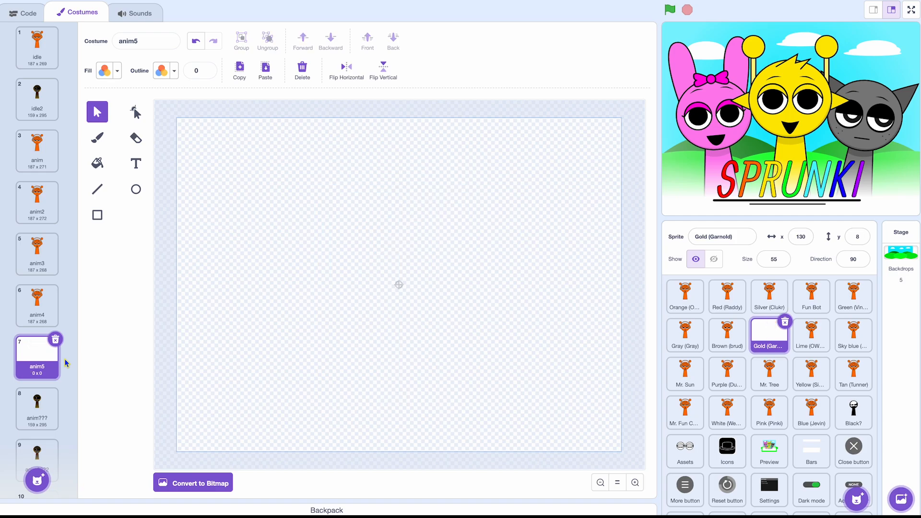
{"action": "key", "text": "super+v"}
Replace the artwork of the Lime (OWAKCX) sprite's anim5 costume with the copied Orange anim5 artwork
{"action": "left_click", "coordinate": [818, 346]}
{"action": "key", "text": "super+a"}
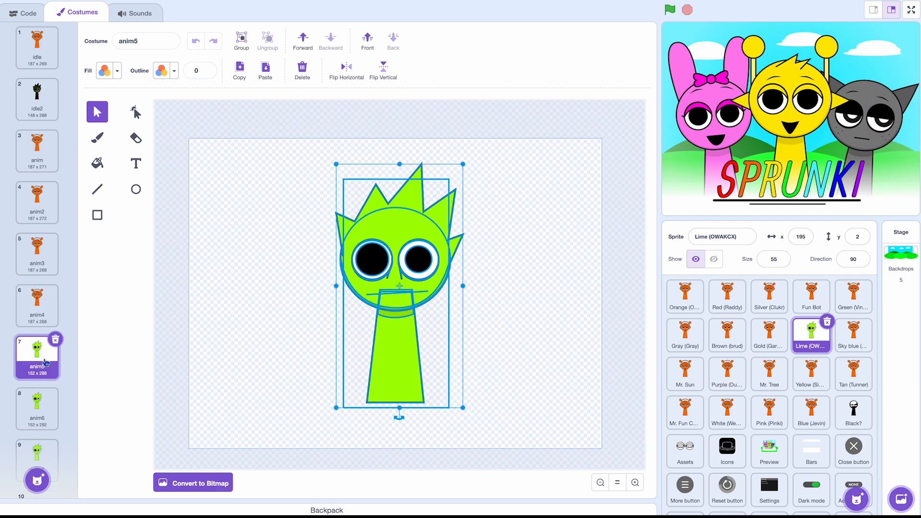
{"action": "key", "text": "BackSpace"}
{"action": "key", "text": "super+v"}
Replace the artwork of the Sky blue (Sky) sprite's anim5 costume with the copied Orange anim5 artwork
{"action": "left_click", "coordinate": [854, 354]}
{"action": "key", "text": "super+a"}
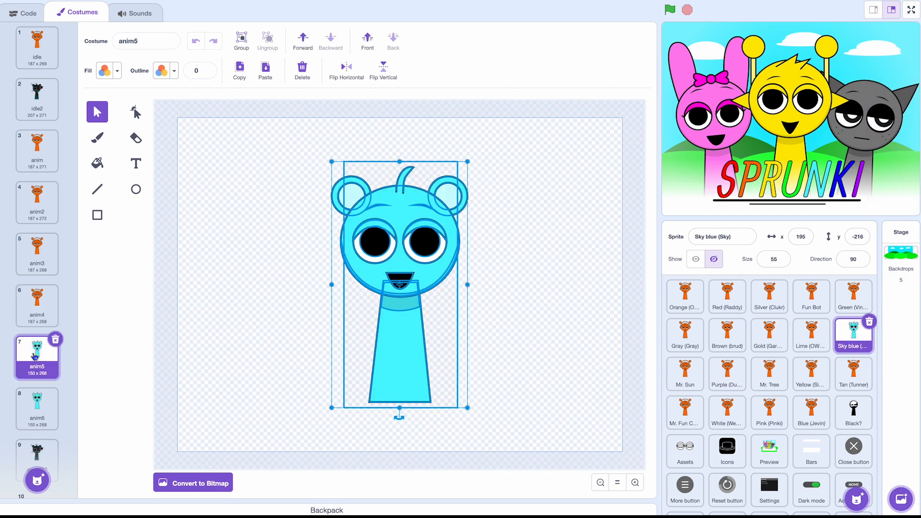
{"action": "key", "text": "BackSpace"}
{"action": "key", "text": "super+v"}
Replace the artwork of the Mr. Sun sprite's seventh costume with the copied Orange anim5 artwork
{"action": "left_click", "coordinate": [673, 376]}
{"action": "key", "text": "super+a"}
{"action": "key", "text": "BackSpace"}
{"action": "key", "text": "super+v"}
Replace the artwork of the Purple (Durple) sprite's anim5 costume with the copied Orange anim5 artwork
{"action": "left_click", "coordinate": [727, 373]}
{"action": "left_click", "coordinate": [52, 357]}
{"action": "key", "text": "super+a"}
{"action": "key", "text": "BackSpace"}
{"action": "key", "text": "super+v"}
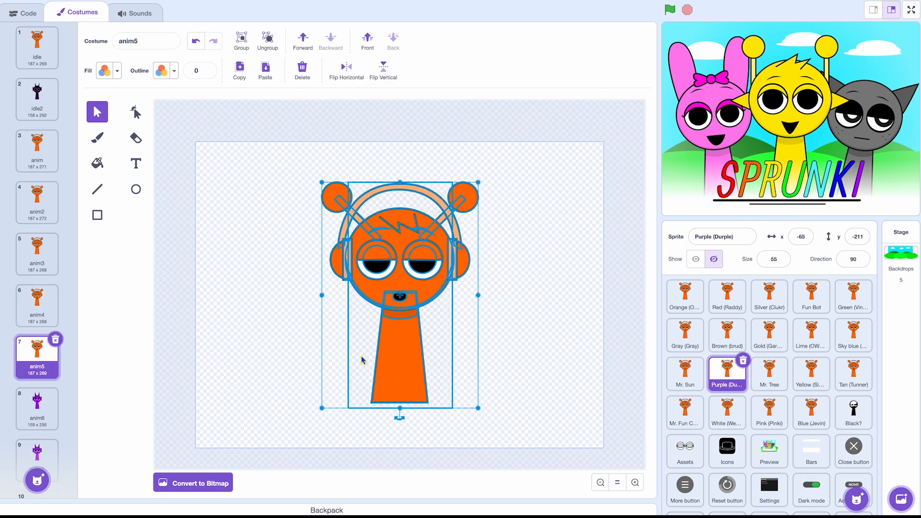
Replace the artwork of the Mr. Tree sprite's anim5 costume with the copied Orange anim5 artwork
{"action": "left_click", "coordinate": [773, 381]}
{"action": "key", "text": "super+a"}
{"action": "key", "text": "BackSpace"}
{"action": "key", "text": "super+v"}
Replace the artwork of the Yellow sprite's seventh costume with the copied Orange anim5 artwork
{"action": "left_click", "coordinate": [824, 367]}
{"action": "key", "text": "super+a"}
{"action": "key", "text": "BackSpace"}
{"action": "key", "text": "super+space"}
{"action": "key", "text": "Escape"}
{"action": "key", "text": "super+v"}
Replace the artwork of the Tan (Tunner) sprite's anim5 costume with the copied Orange anim5 artwork
{"action": "left_click", "coordinate": [853, 369]}
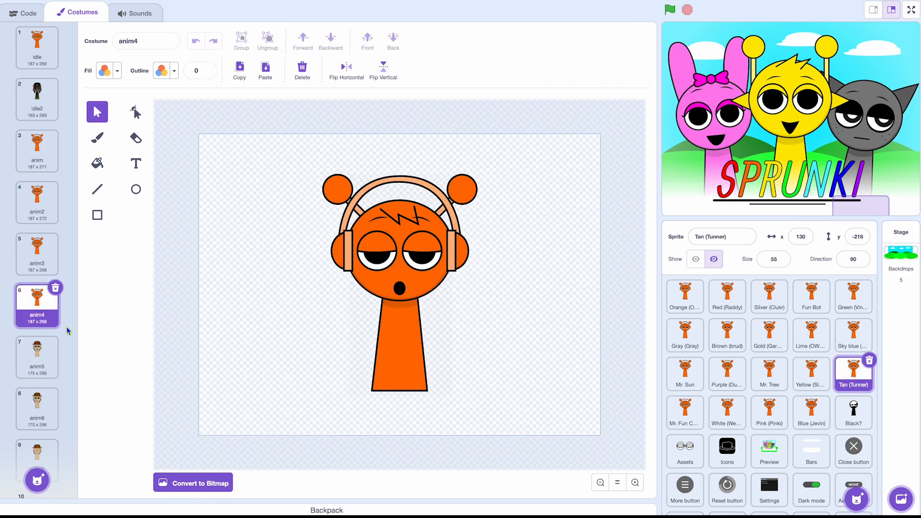
{"action": "key", "text": "super+a"}
{"action": "key", "text": "BackSpace"}
{"action": "key", "text": "super+v"}
Replace the artwork of the Mr. Fun Computer sprite's anim5 costume with the copied Orange anim5 artwork
{"action": "scroll", "coordinate": [736, 389], "scroll_direction": "down", "scroll_amount": 1}
{"action": "left_click", "coordinate": [685, 402]}
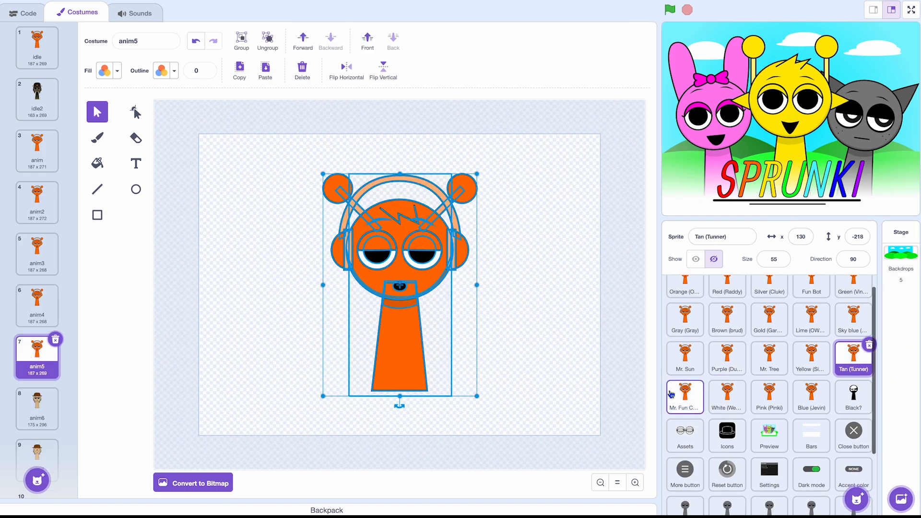
{"action": "left_click", "coordinate": [34, 356]}
{"action": "key", "text": "super+a"}
{"action": "key", "text": "BackSpace"}
{"action": "key", "text": "super+v"}
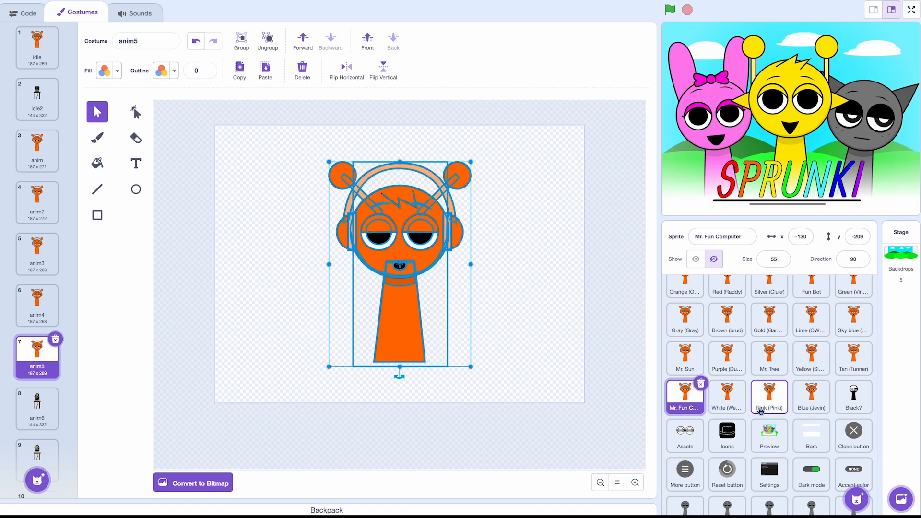
Replace the artwork of the White (Wenda) sprite's anim5 costume with the copied Orange anim5 artwork
{"action": "left_click", "coordinate": [727, 396]}
{"action": "left_click", "coordinate": [44, 354]}
{"action": "key", "text": "super+a"}
{"action": "key", "text": "BackSpace"}
{"action": "key", "text": "super+v"}
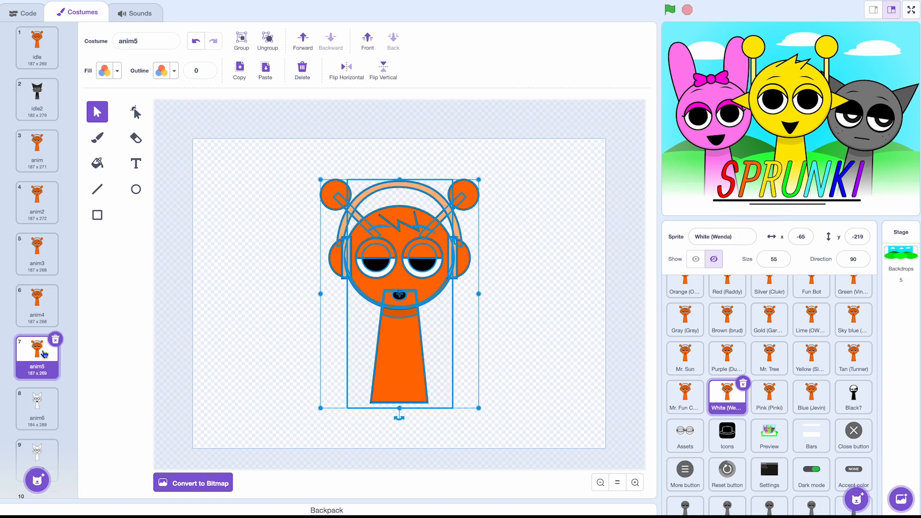
Replace the artwork of the Pink (Pinki) sprite's anim4 costume with the copied Orange anim5 artwork
{"action": "left_click", "coordinate": [769, 396]}
{"action": "left_click", "coordinate": [37, 307]}
{"action": "key", "text": "super+a"}
{"action": "key", "text": "BackSpace"}
{"action": "key", "text": "super+v"}
Replace the artwork of the Blue (Jevin) sprite's anim4 costume with the copied Orange anim5 artwork
{"action": "left_click", "coordinate": [811, 396]}
{"action": "left_click", "coordinate": [37, 357]}
{"action": "key", "text": "super+a"}
{"action": "key", "text": "BackSpace"}
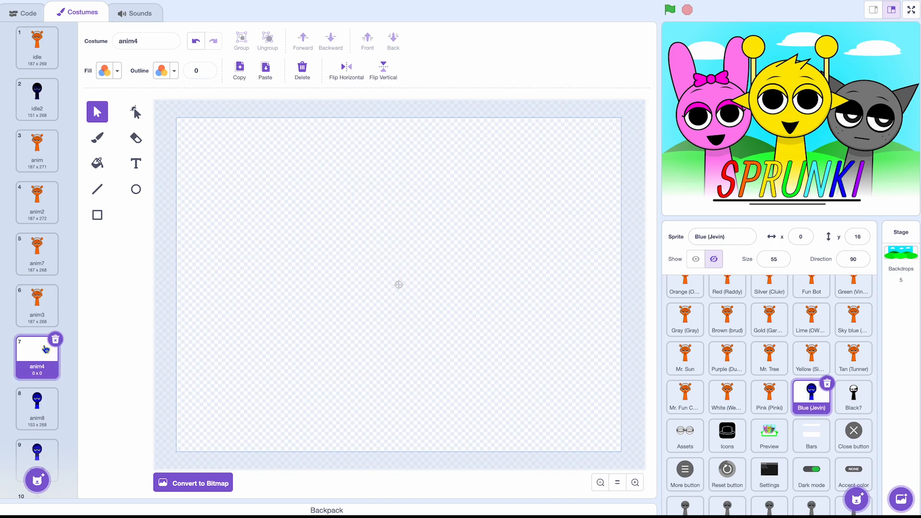
{"action": "key", "text": "super+v"}
{"action": "scroll", "coordinate": [727, 357], "scroll_direction": "up", "scroll_amount": 1}
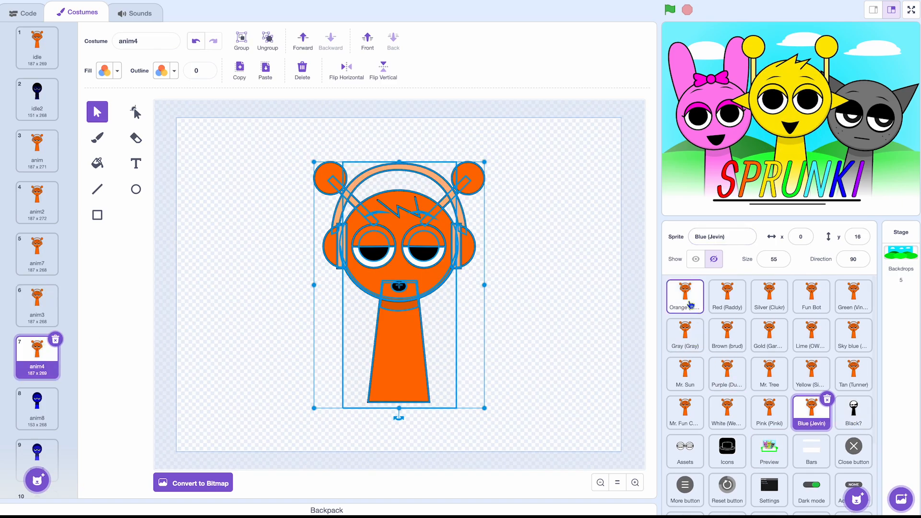
Copy the entire artwork of the Orange (Oren) sprite's anim6 costume
{"action": "left_click", "coordinate": [685, 294]}
{"action": "left_click", "coordinate": [32, 418]}
{"action": "key", "text": "super+a"}
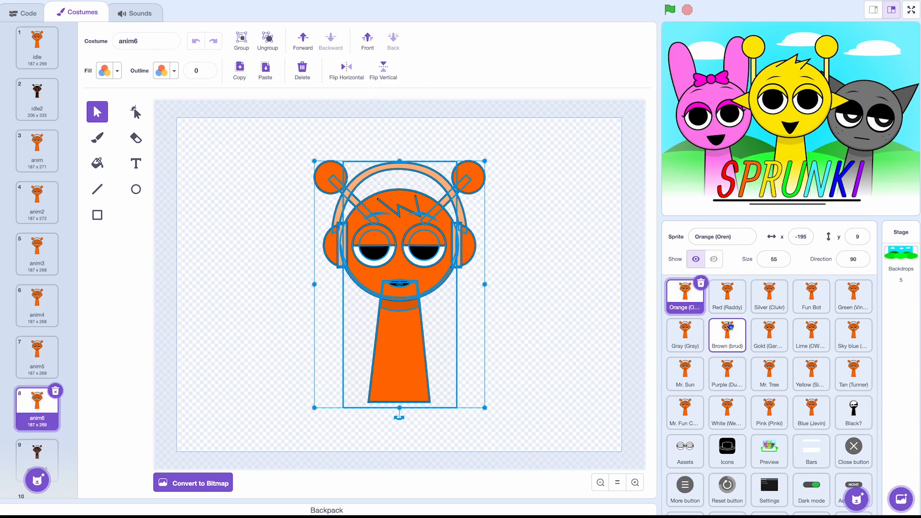
Replace the artwork of the Silver (Clukr) sprite's anim6 costume with the copied Orange anim6 artwork
{"action": "left_click", "coordinate": [765, 302]}
{"action": "key", "text": "super+a"}
{"action": "key", "text": "BackSpace"}
{"action": "key", "text": "super+v"}
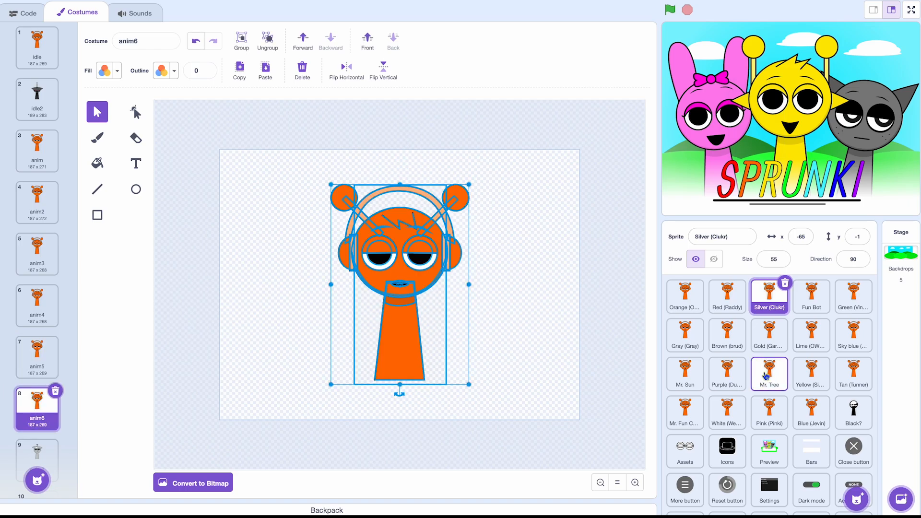
Replace the artwork of the Fun Bot sprite's anim6 costume with the copied Orange anim6 artwork
{"action": "left_click", "coordinate": [811, 294]}
{"action": "left_click", "coordinate": [24, 424]}
{"action": "key", "text": "super+a"}
{"action": "key", "text": "BackSpace"}
{"action": "key", "text": "super+v"}
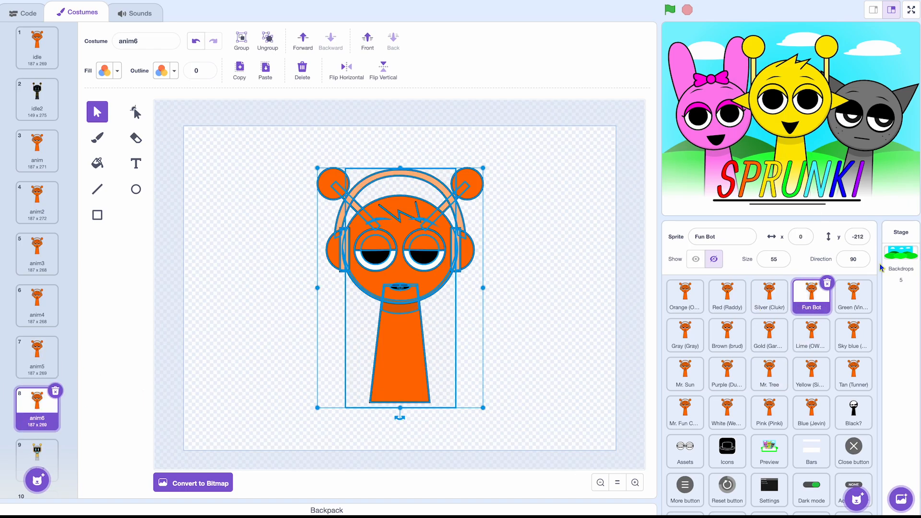
Duplicate the Green (Vineria) sprite's anim7 costume and move the copy directly ahead of anim7
{"action": "left_click", "coordinate": [853, 293]}
{"action": "left_click", "coordinate": [59, 394]}
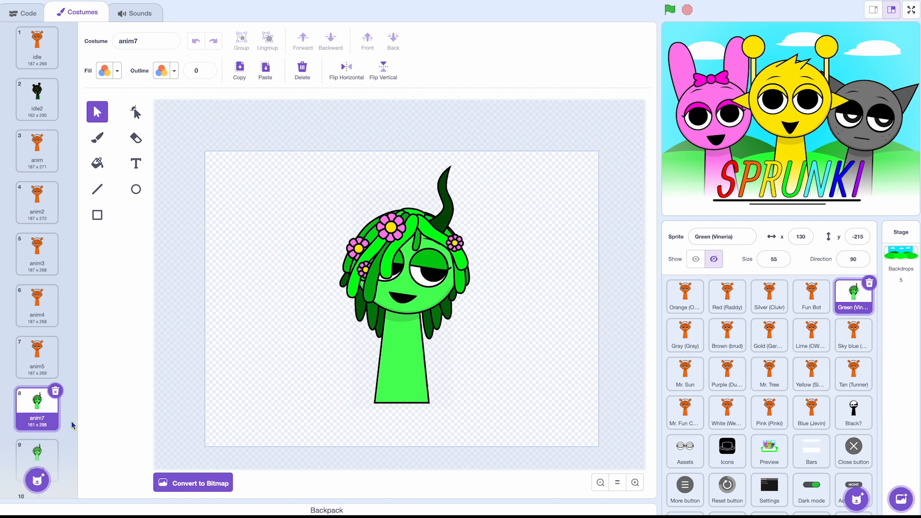
{"action": "scroll", "coordinate": [72, 426], "scroll_direction": "down", "scroll_amount": 2}
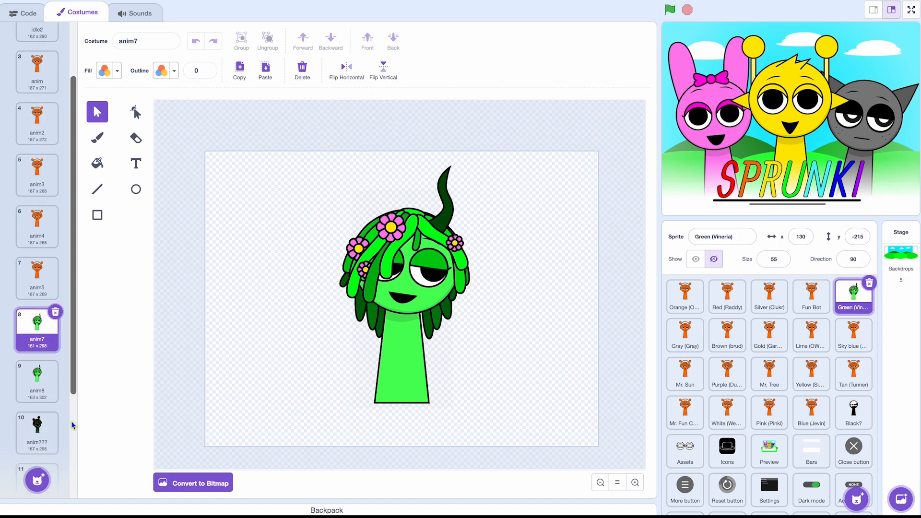
{"action": "right_click", "coordinate": [31, 361]}
{"action": "left_click", "coordinate": [56, 379]}
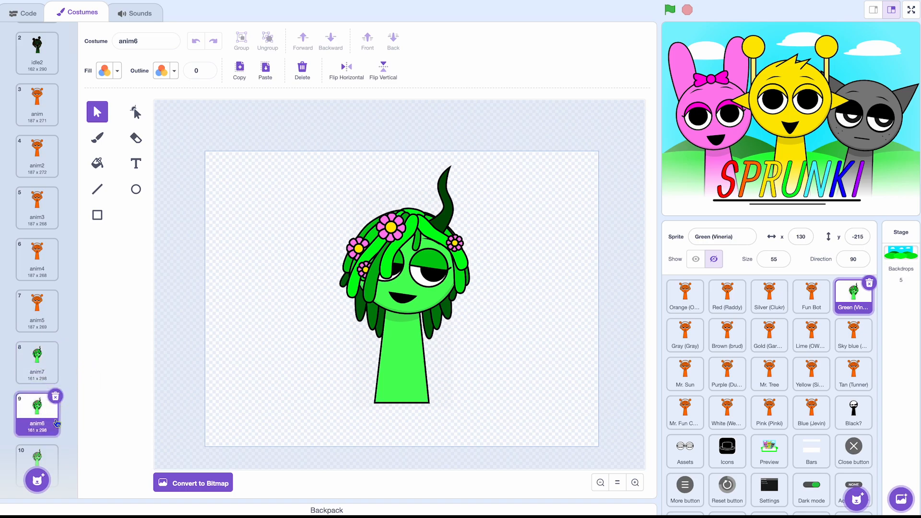
{"action": "left_click_drag", "start_coordinate": [41, 437], "coordinate": [70, 326]}
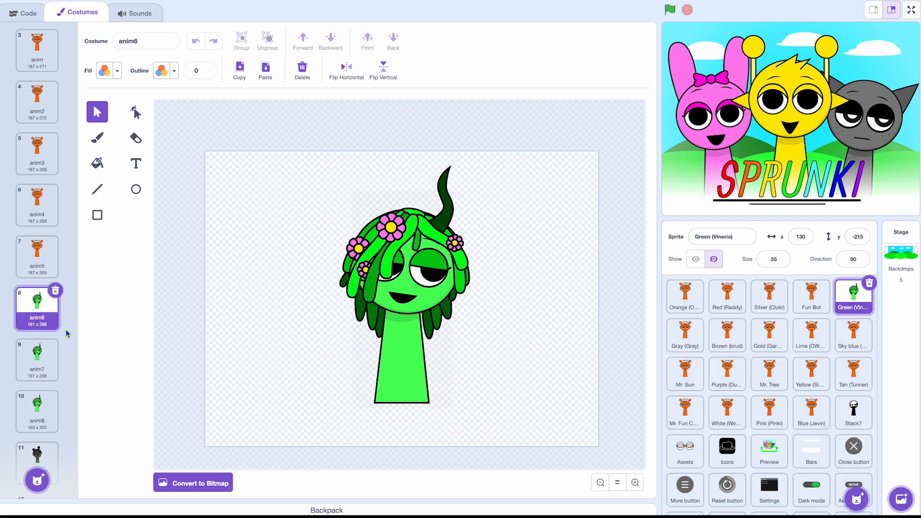
Replace the artwork of the Green (Vineria) sprite's anim6 costume with the copied Orange anim6 artwork
{"action": "key", "text": "ctrl+a"}
{"action": "key", "text": "Delete"}
{"action": "key", "text": "ctrl+v"}
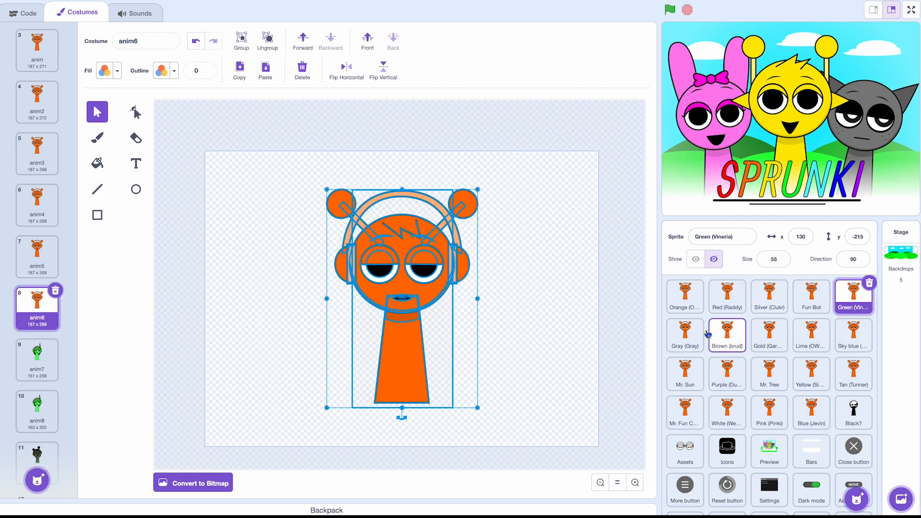
Replace the artwork of the Gray sprite's anim6 costume with the copied Orange anim6 artwork
{"action": "left_click", "coordinate": [691, 335]}
{"action": "key", "text": "ctrl+a"}
{"action": "key", "text": "Delete"}
{"action": "key", "text": "ctrl+v"}
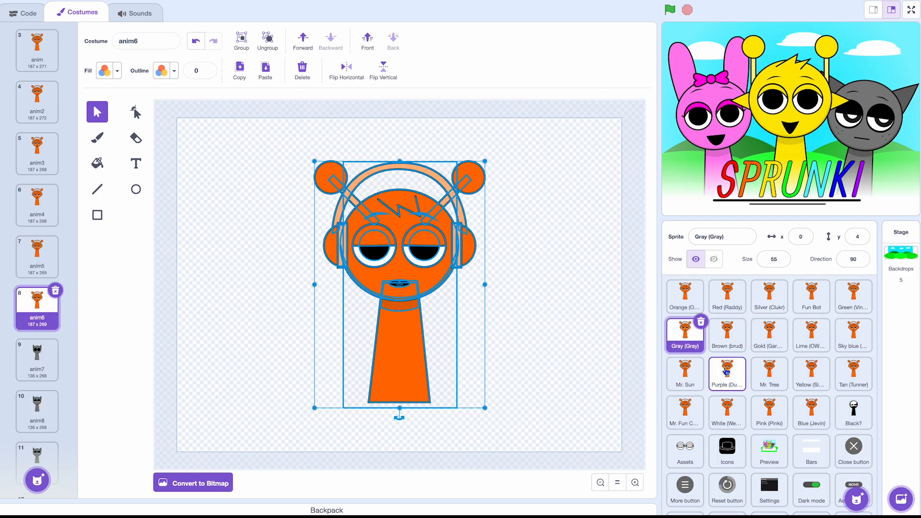
Replace the artwork of the Brown (brud) sprite's anim6 costume with the copied Orange anim6 artwork
{"action": "left_click", "coordinate": [723, 335]}
{"action": "left_click", "coordinate": [36, 303]}
{"action": "key", "text": "ctrl+a"}
{"action": "key", "text": "Delete"}
{"action": "key", "text": "ctrl+v"}
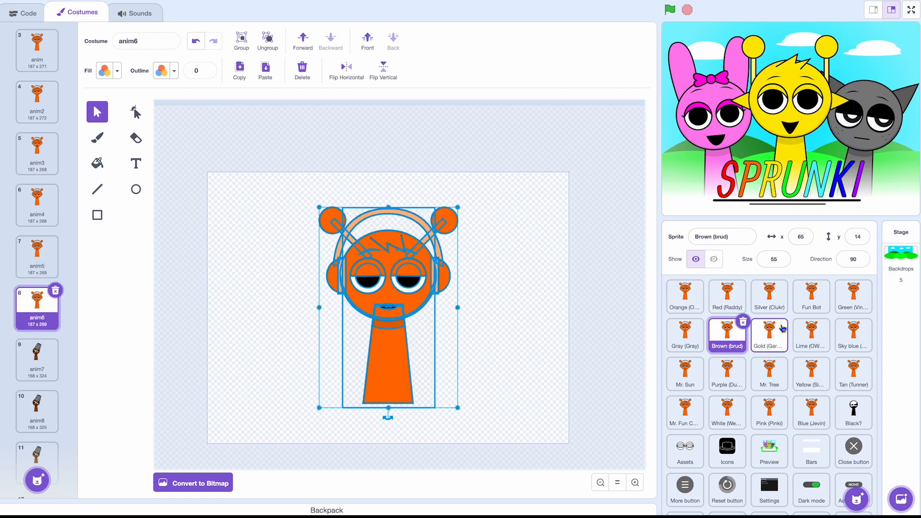
Replace the artwork of the Lime (OWAKCX) sprite's anim6 costume with the copied Orange anim6 artwork
{"action": "left_click", "coordinate": [783, 326]}
{"action": "left_click", "coordinate": [826, 344]}
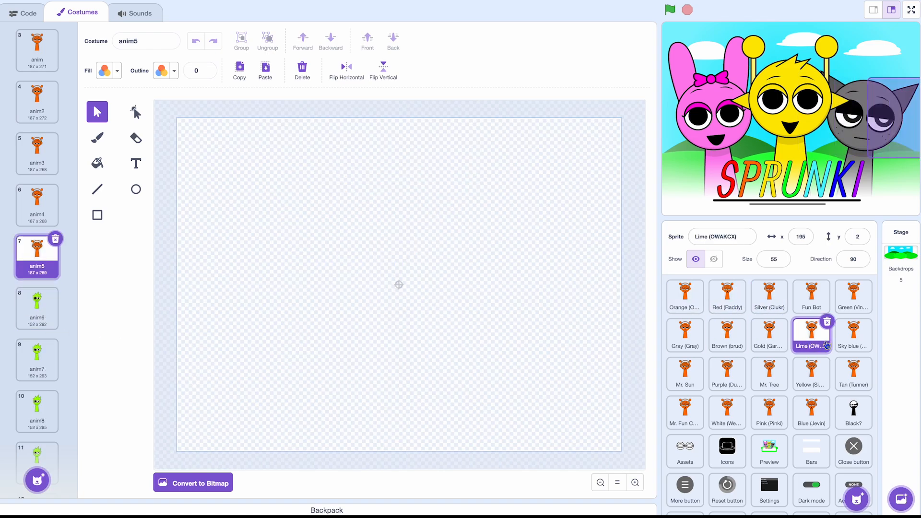
{"action": "left_click", "coordinate": [37, 307]}
{"action": "key", "text": "ctrl+a"}
{"action": "key", "text": "Delete"}
{"action": "key", "text": "ctrl+v"}
Replace the artwork of the Sky blue (Sky) sprite's anim6 costume with the copied Orange anim6 artwork
{"action": "left_click", "coordinate": [861, 345]}
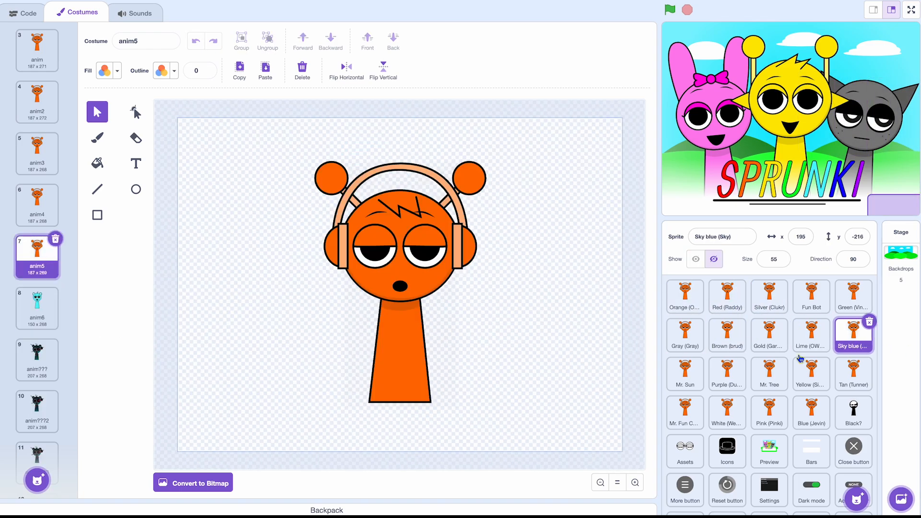
{"action": "left_click", "coordinate": [29, 321]}
{"action": "key", "text": "ctrl+a"}
{"action": "key", "text": "Delete"}
{"action": "key", "text": "ctrl+v"}
Replace the artwork of the Mr. Sun sprite's eighth costume with the copied Orange anim6 artwork
{"action": "left_click", "coordinate": [685, 374]}
{"action": "left_click", "coordinate": [37, 307]}
{"action": "key", "text": "ctrl+a"}
{"action": "key", "text": "Delete"}
{"action": "key", "text": "ctrl+v"}
Replace the artwork of the Purple (Durple) sprite's anim6 costume with the copied Orange anim6 artwork
{"action": "left_click", "coordinate": [725, 372]}
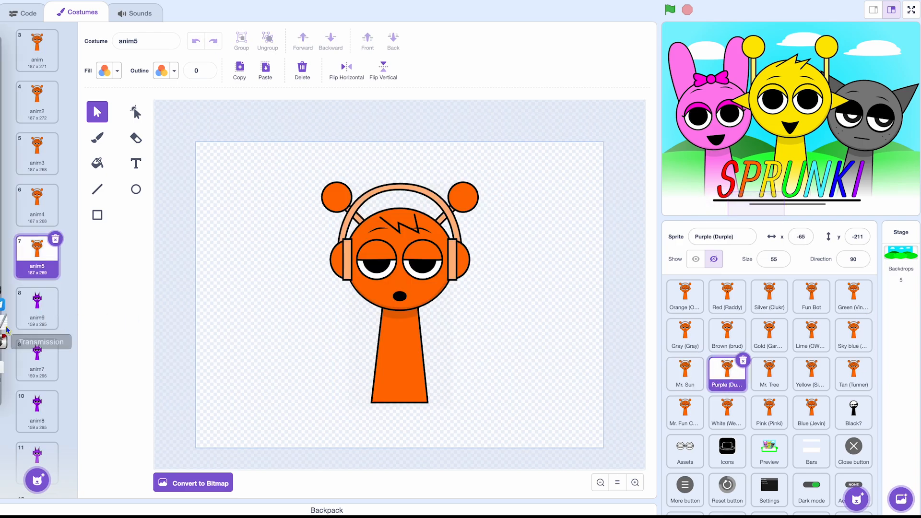
{"action": "left_click", "coordinate": [37, 306]}
{"action": "key", "text": "ctrl+a"}
{"action": "key", "text": "Delete"}
{"action": "key", "text": "ctrl+v"}
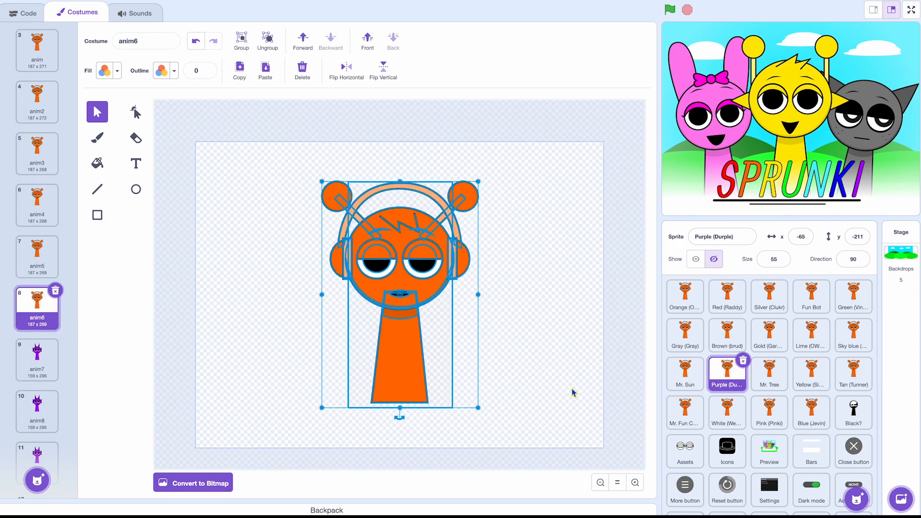
Replace the artwork of the Mr. Tree sprite's anim6 costume with the copied Orange anim6 artwork
{"action": "left_click", "coordinate": [772, 378]}
{"action": "left_click", "coordinate": [47, 317]}
{"action": "key", "text": "ctrl+a"}
{"action": "key", "text": "Delete"}
{"action": "key", "text": "ctrl+v"}
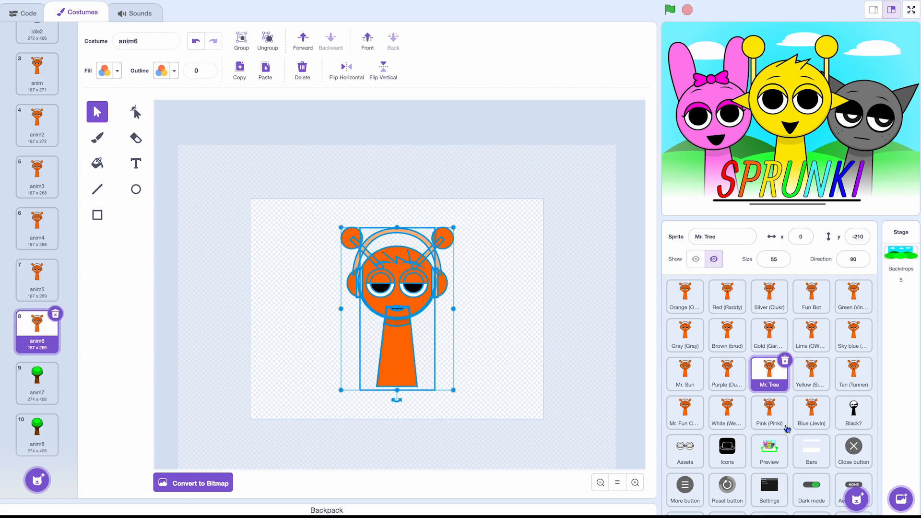
Replace the artwork of the Tan (Tunner) sprite's anim6 costume with the copied Orange anim6 artwork
{"action": "left_click", "coordinate": [815, 382]}
{"action": "left_click", "coordinate": [839, 381]}
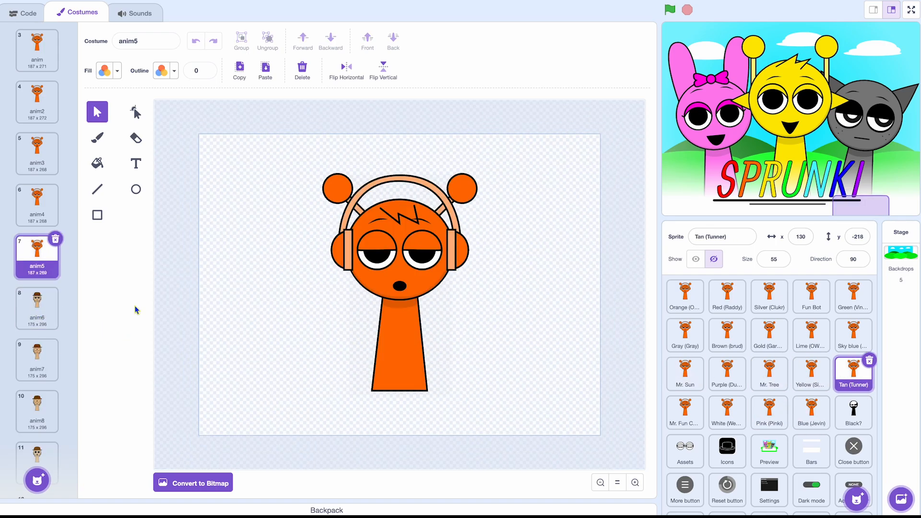
{"action": "left_click", "coordinate": [54, 312]}
{"action": "key", "text": "ctrl+a"}
{"action": "key", "text": "Delete"}
{"action": "key", "text": "ctrl+v"}
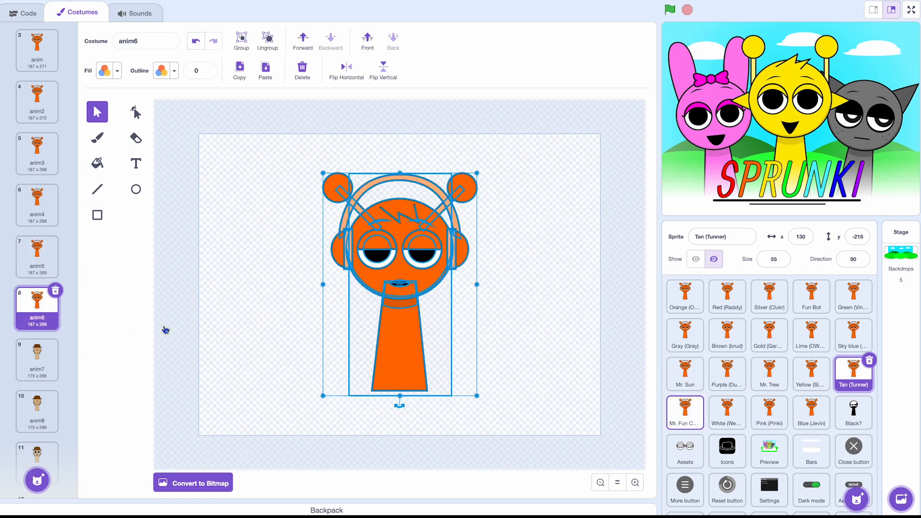
Replace the artwork of the Mr. Fun Computer sprite's anim6 costume with the copied Orange anim6 artwork
{"action": "left_click", "coordinate": [686, 413]}
{"action": "left_click", "coordinate": [44, 323]}
{"action": "key", "text": "ctrl+a"}
{"action": "key", "text": "Delete"}
{"action": "key", "text": "ctrl+v"}
Replace the artwork of the White (Wenda) sprite's anim6 costume with the copied Orange anim6 artwork and open the Pink (Pinki) sprite's costumes
{"action": "left_click", "coordinate": [722, 417]}
{"action": "left_click", "coordinate": [38, 309]}
{"action": "key", "text": "ctrl+a"}
{"action": "key", "text": "Delete"}
{"action": "key", "text": "ctrl+v"}
{"action": "left_click", "coordinate": [759, 424]}
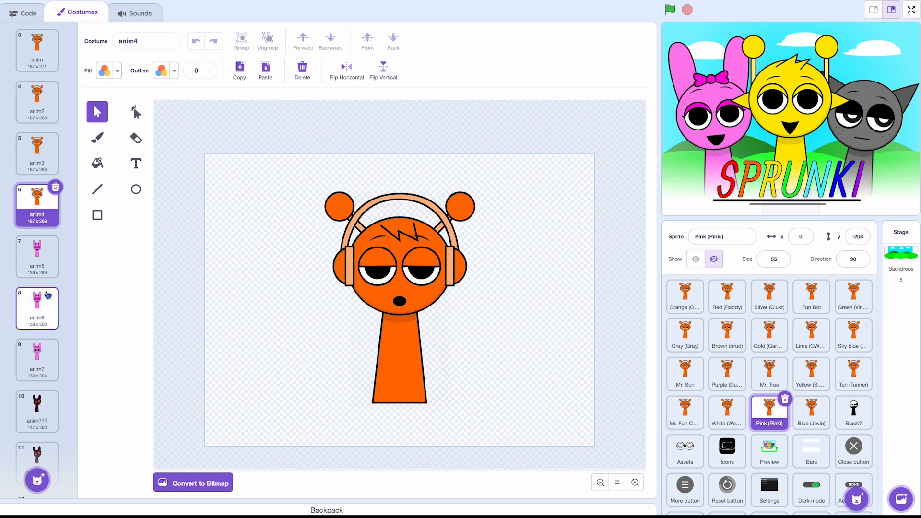
Replace the artwork of the Pink (Pinki) sprite's anim5 costume with the copied Orange anim6 artwork
{"action": "left_click", "coordinate": [44, 274]}
{"action": "key", "text": "ctrl+a"}
{"action": "key", "text": "Delete"}
{"action": "key", "text": "ctrl+v"}
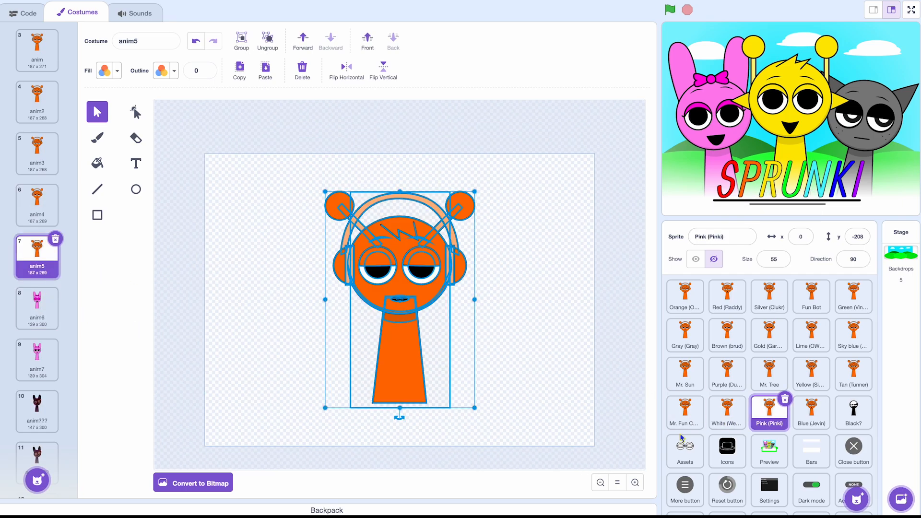
Replace the artwork of the Blue (Jevin) sprite's anim8 costume with the copied Orange anim6 artwork
{"action": "left_click", "coordinate": [831, 420]}
{"action": "left_click", "coordinate": [48, 316]}
{"action": "key", "text": "ctrl+a"}
{"action": "key", "text": "Delete"}
{"action": "key", "text": "ctrl+v"}
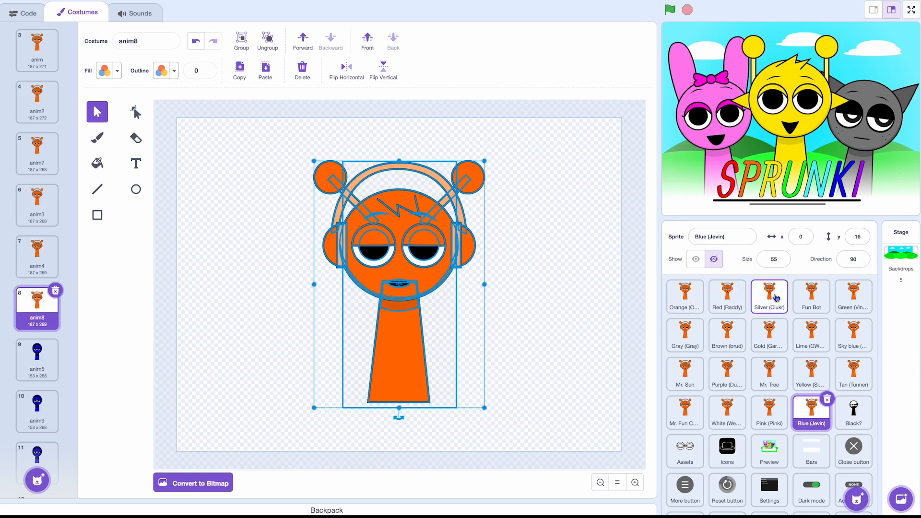
Replace the artwork of the Silver (Clukr) sprite's anim7 costume with a copy of its Orange idle artwork
{"action": "left_click", "coordinate": [758, 301]}
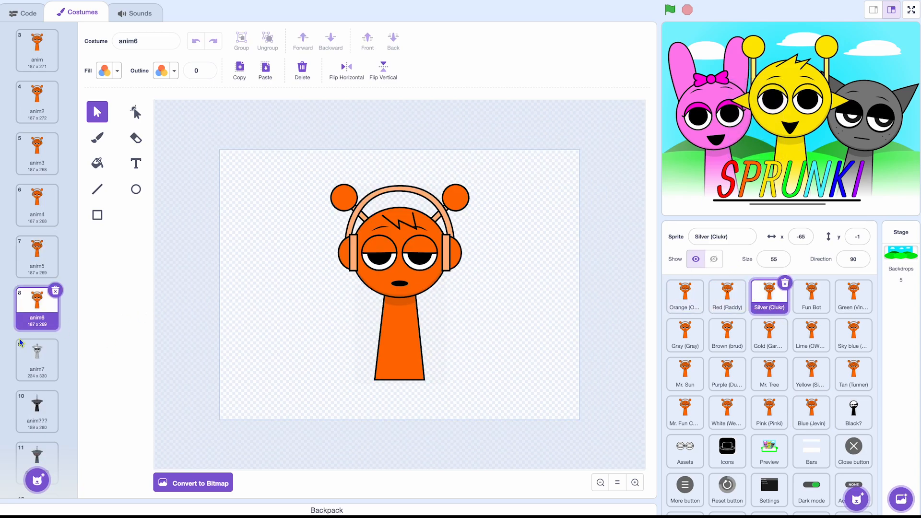
{"action": "scroll", "coordinate": [19, 338], "scroll_direction": "up", "scroll_amount": 3}
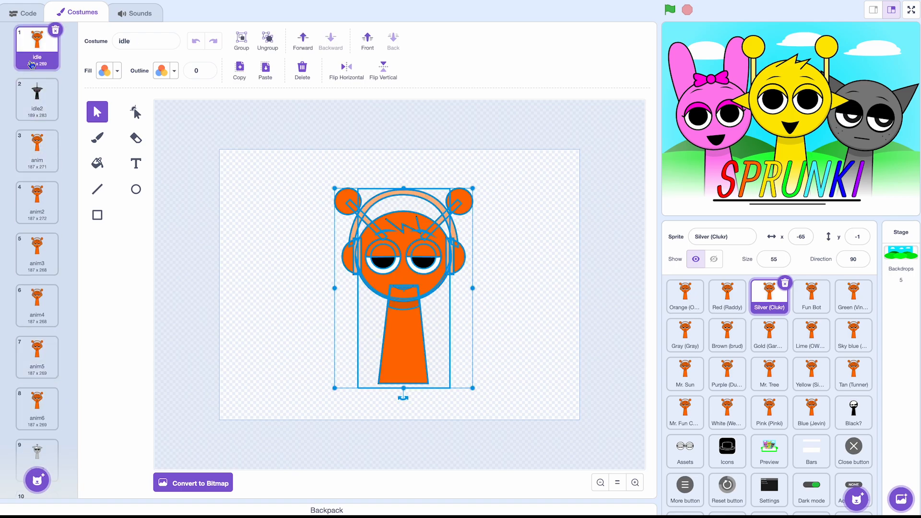
{"action": "scroll", "coordinate": [32, 86], "scroll_direction": "down", "scroll_amount": 5}
{"action": "left_click", "coordinate": [37, 232]}
{"action": "key", "text": "ctrl+a"}
{"action": "key", "text": "Delete"}
{"action": "key", "text": "ctrl+v"}
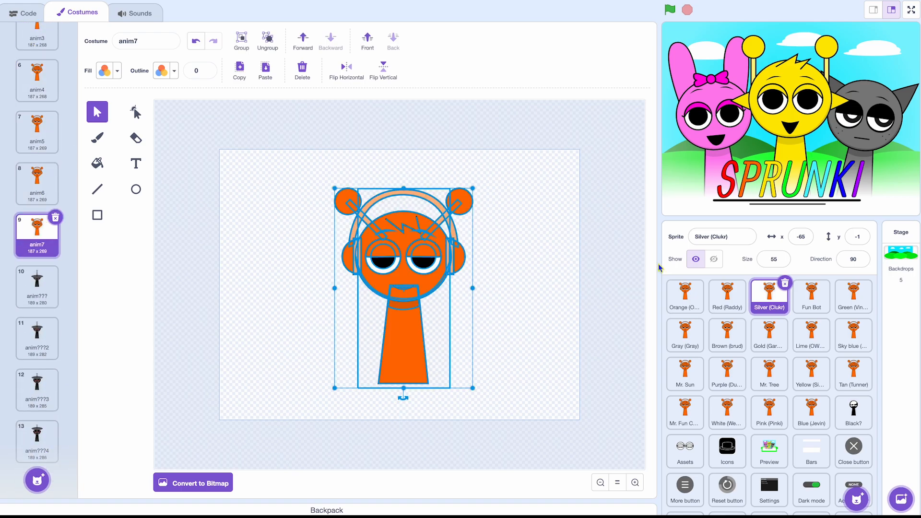
Replace the artwork of the Fun Bot sprite's anim7 costume with the Orange idle artwork
{"action": "left_click", "coordinate": [817, 314]}
{"action": "scroll", "coordinate": [43, 240], "scroll_direction": "up", "scroll_amount": 5}
{"action": "scroll", "coordinate": [50, 166], "scroll_direction": "down", "scroll_amount": 5}
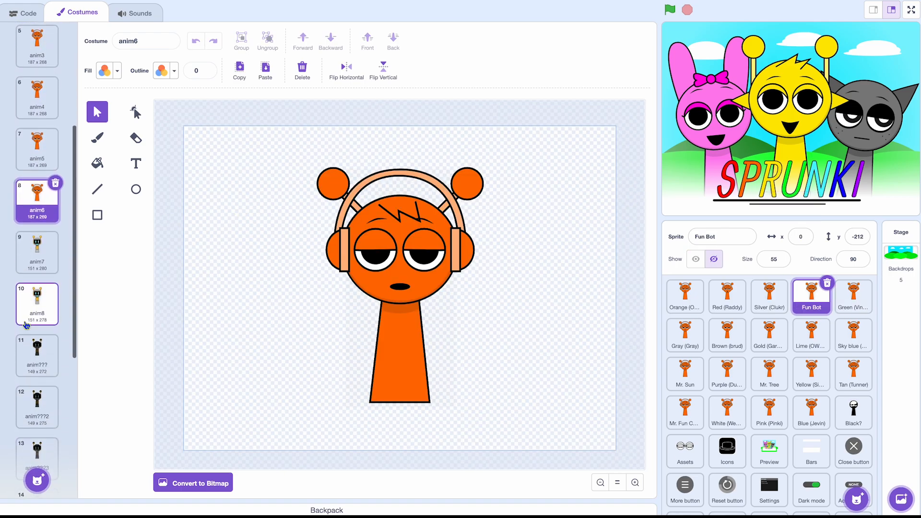
{"action": "left_click", "coordinate": [37, 239]}
{"action": "key", "text": "ctrl+a"}
{"action": "key", "text": "Delete"}
{"action": "key", "text": "ctrl+v"}
Replace the artwork of the Fun Bot sprite's anim8 costume with a copy of its Orange anim artwork
{"action": "scroll", "coordinate": [47, 144], "scroll_direction": "up", "scroll_amount": 5}
{"action": "scroll", "coordinate": [47, 140], "scroll_direction": "down", "scroll_amount": 5}
{"action": "left_click", "coordinate": [46, 109]}
{"action": "key", "text": "Delete"}
{"action": "key", "text": "ctrl+v"}
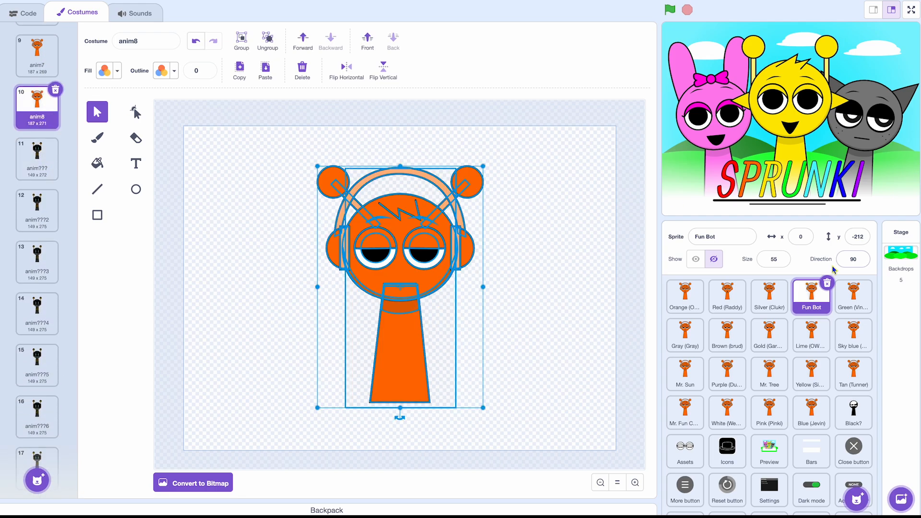
Replace the artwork of the Green (Vineria) sprite's anim7 costume with a copy of its Orange idle artwork
{"action": "left_click", "coordinate": [845, 302]}
{"action": "scroll", "coordinate": [18, 169], "scroll_direction": "up", "scroll_amount": 6}
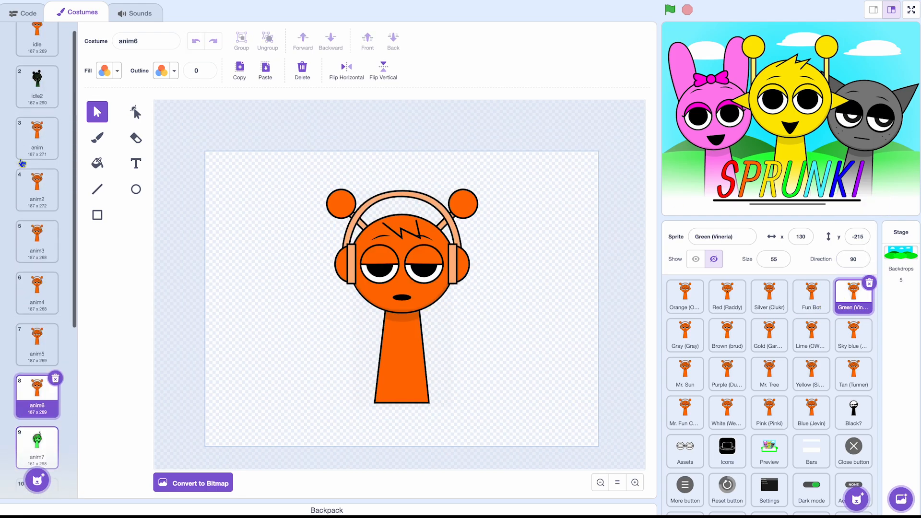
{"action": "left_click", "coordinate": [37, 41]}
{"action": "key", "text": "ctrl+a"}
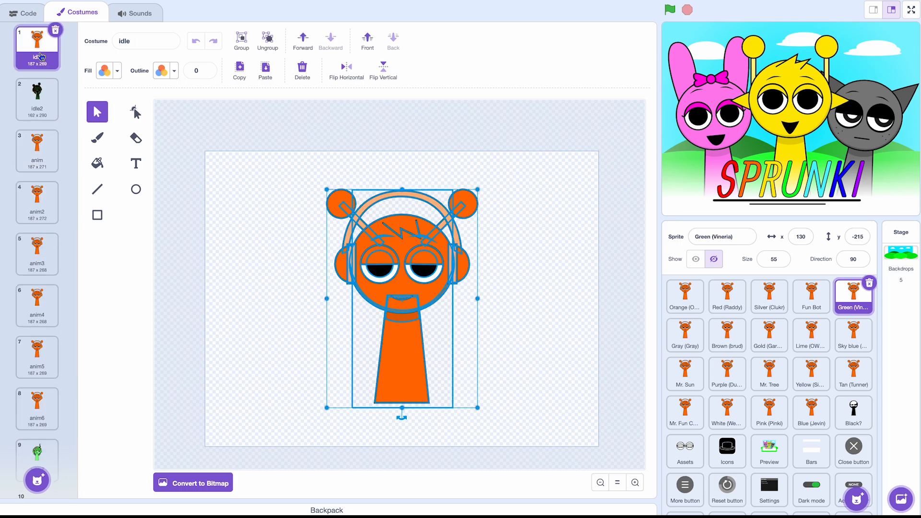
{"action": "scroll", "coordinate": [44, 304], "scroll_direction": "down", "scroll_amount": 5}
{"action": "left_click", "coordinate": [44, 334]}
{"action": "key", "text": "ctrl+a"}
{"action": "key", "text": "Delete"}
{"action": "key", "text": "ctrl+v"}
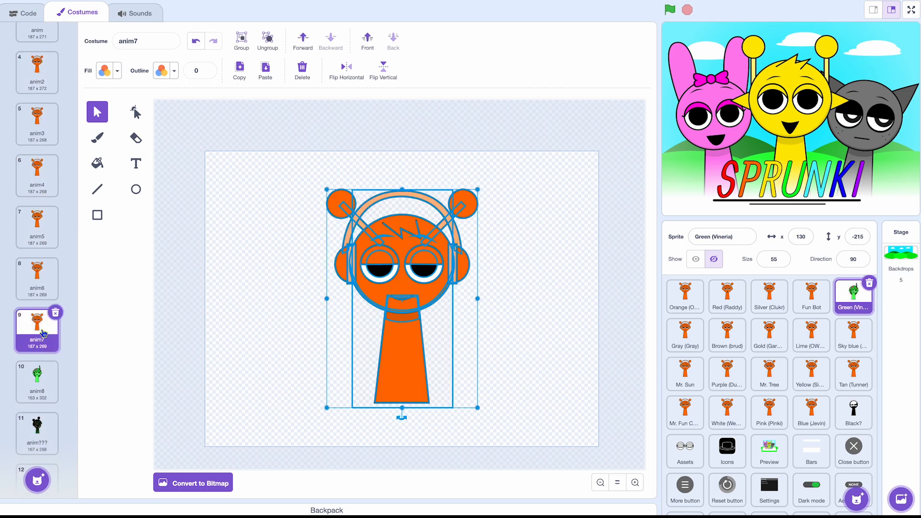
Replace the artwork of the Green (Vineria) sprite's anim8 costume with a copy of its Orange anim artwork
{"action": "scroll", "coordinate": [44, 293], "scroll_direction": "up", "scroll_amount": 3}
{"action": "left_click", "coordinate": [37, 144]}
{"action": "scroll", "coordinate": [38, 287], "scroll_direction": "down", "scroll_amount": 4}
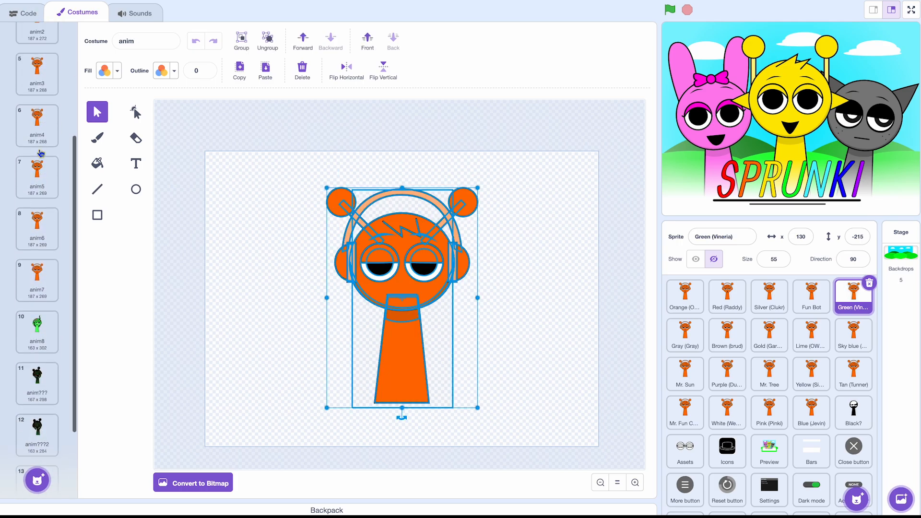
{"action": "left_click", "coordinate": [38, 310]}
{"action": "key", "text": "ctrl+a"}
{"action": "key", "text": "Delete"}
{"action": "key", "text": "ctrl+v"}
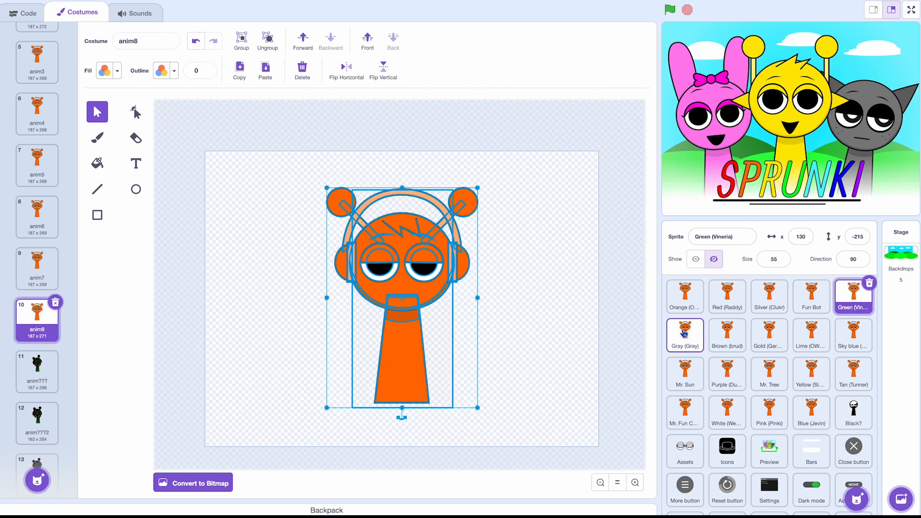
Replace the artwork of the Gray sprite's anim7 costume with a copy of its Orange idle artwork
{"action": "left_click", "coordinate": [685, 331]}
{"action": "scroll", "coordinate": [29, 249], "scroll_direction": "up", "scroll_amount": 5}
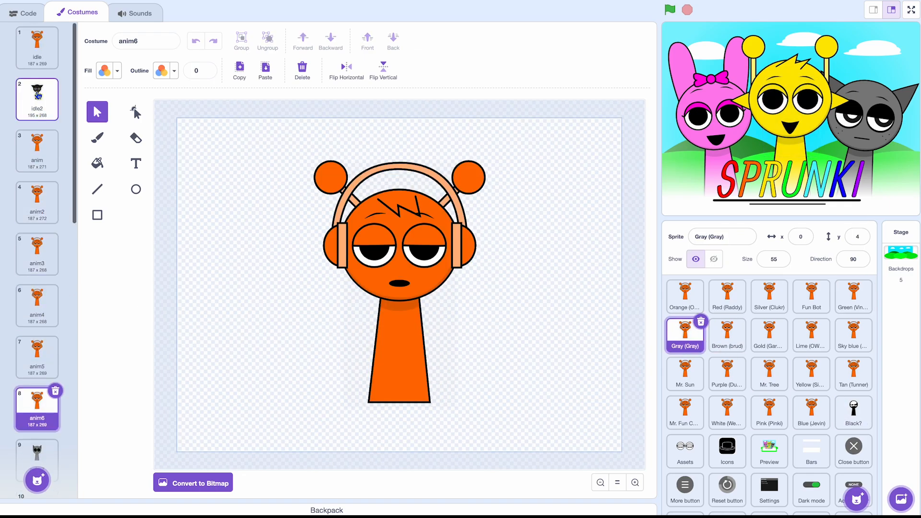
{"action": "left_click", "coordinate": [37, 91]}
{"action": "key", "text": "ctrl+a"}
{"action": "scroll", "coordinate": [35, 152], "scroll_direction": "down", "scroll_amount": 7}
{"action": "left_click", "coordinate": [34, 152]}
{"action": "key", "text": "ctrl+a"}
{"action": "key", "text": "Delete"}
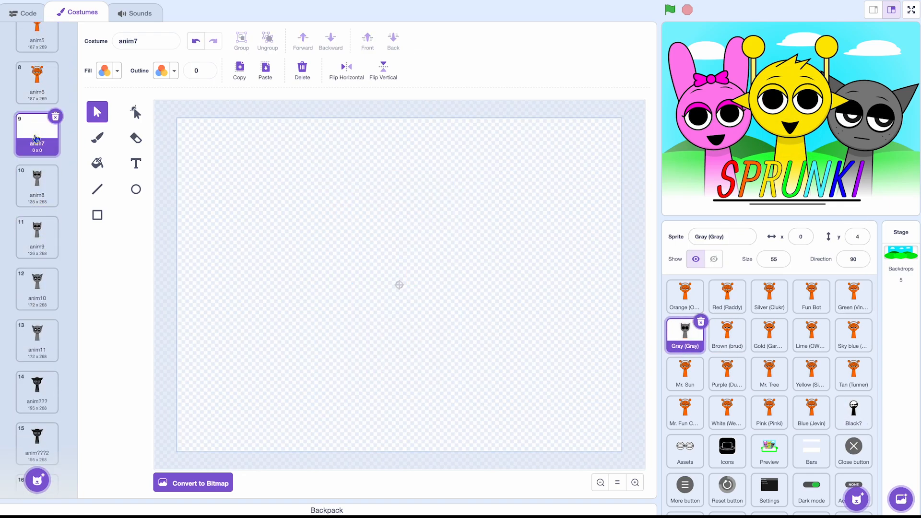
{"action": "key", "text": "ctrl+v"}
Replace the artwork of the Gray sprite's anim8 costume with a copy of its Orange anim artwork
{"action": "scroll", "coordinate": [37, 144], "scroll_direction": "up", "scroll_amount": 7}
{"action": "scroll", "coordinate": [38, 162], "scroll_direction": "down", "scroll_amount": 7}
{"action": "left_click", "coordinate": [38, 162]}
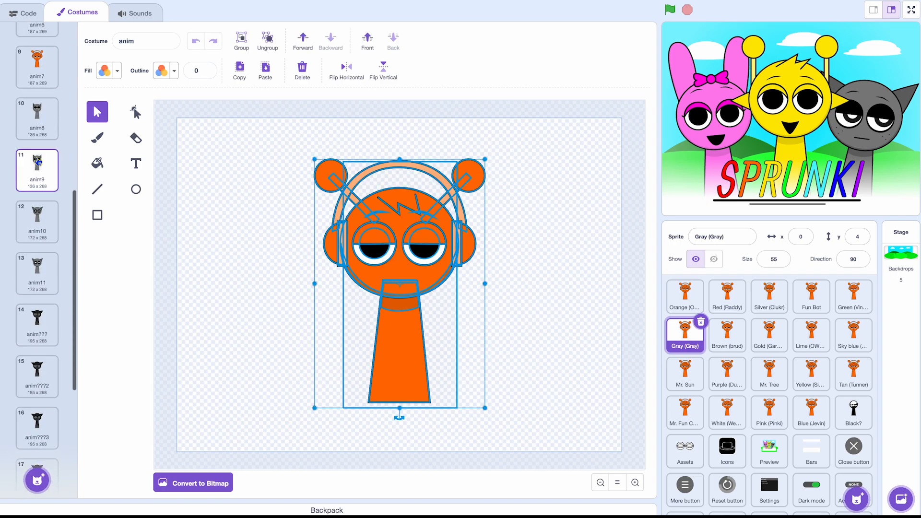
{"action": "left_click", "coordinate": [43, 138]}
{"action": "key", "text": "ctrl+a"}
{"action": "key", "text": "Delete"}
{"action": "key", "text": "ctrl+v"}
Replace the artwork of the Gray sprite's anim9 costume with a copy of its Orange anim2 artwork
{"action": "scroll", "coordinate": [38, 132], "scroll_direction": "up", "scroll_amount": 7}
{"action": "left_click", "coordinate": [37, 199]}
{"action": "key", "text": "ctrl+a"}
{"action": "scroll", "coordinate": [37, 200], "scroll_direction": "down", "scroll_amount": 7}
{"action": "left_click", "coordinate": [37, 259]}
{"action": "key", "text": "ctrl+a"}
{"action": "key", "text": "Delete"}
{"action": "key", "text": "ctrl+v"}
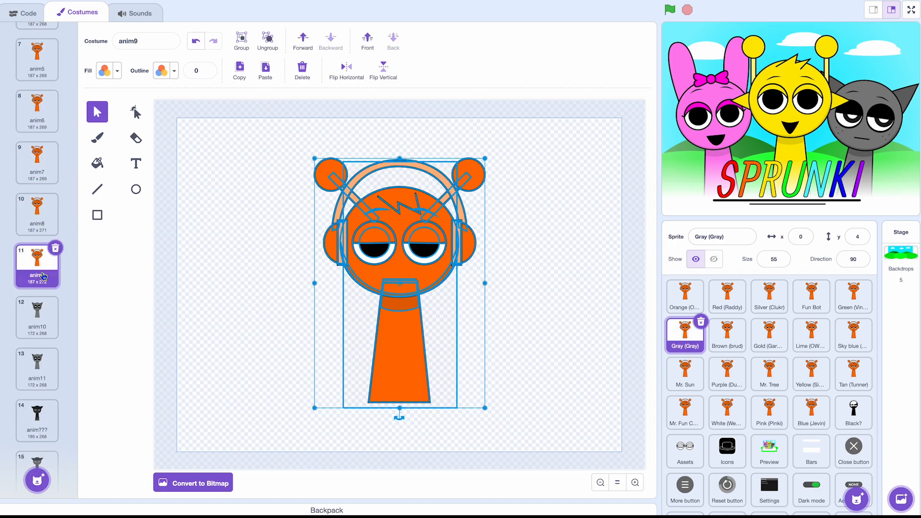
Replace the artwork of the Gray sprite's anim10 costume with a copy of its Orange anim3 artwork
{"action": "scroll", "coordinate": [29, 254], "scroll_direction": "up", "scroll_amount": 7}
{"action": "left_click", "coordinate": [29, 254]}
{"action": "scroll", "coordinate": [34, 336], "scroll_direction": "down", "scroll_amount": 6}
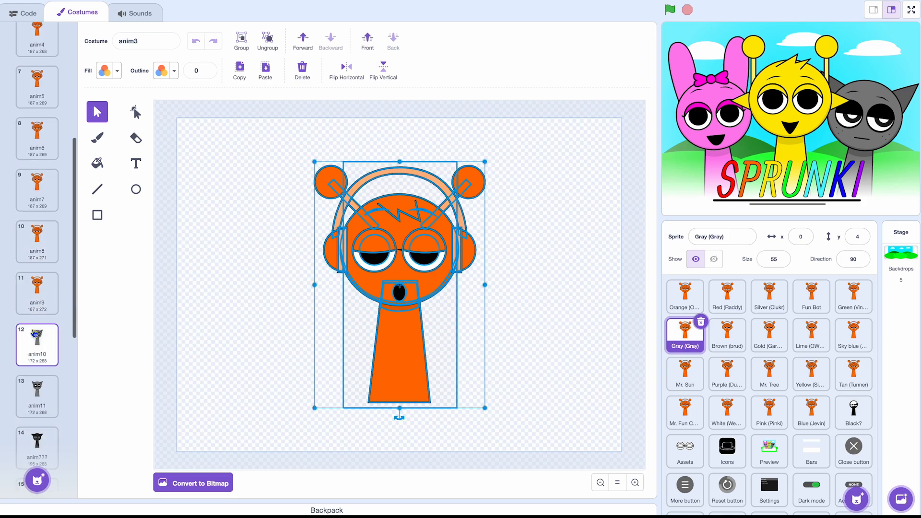
{"action": "left_click", "coordinate": [33, 337]}
{"action": "key", "text": "ctrl+v"}
Replace the artwork of the Gray sprite's anim11 costume with a copy of its Orange anim4 artwork, removing all the gray shapes
{"action": "scroll", "coordinate": [36, 287], "scroll_direction": "up", "scroll_amount": 6}
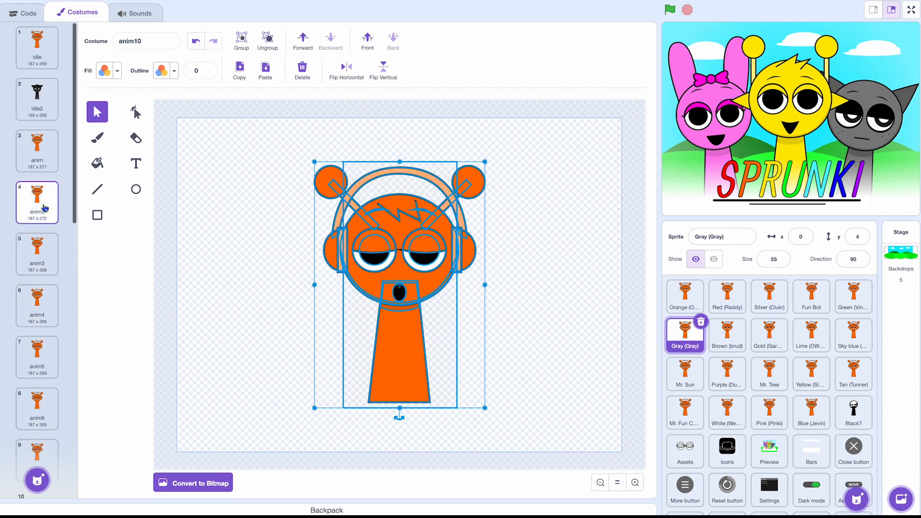
{"action": "left_click", "coordinate": [37, 302]}
{"action": "key", "text": "ctrl+a"}
{"action": "key", "text": "ctrl+c"}
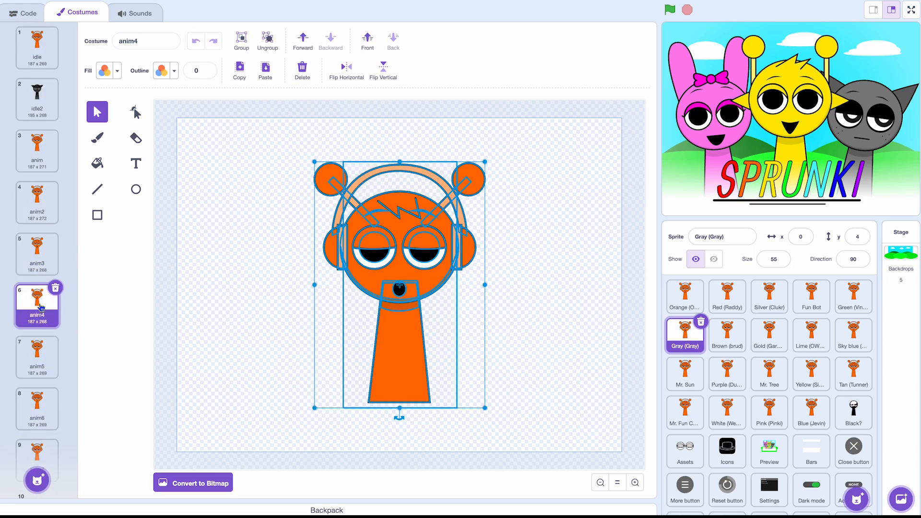
{"action": "scroll", "coordinate": [38, 288], "scroll_direction": "down", "scroll_amount": 6}
{"action": "left_click", "coordinate": [42, 273]}
{"action": "key", "text": "ctrl+v"}
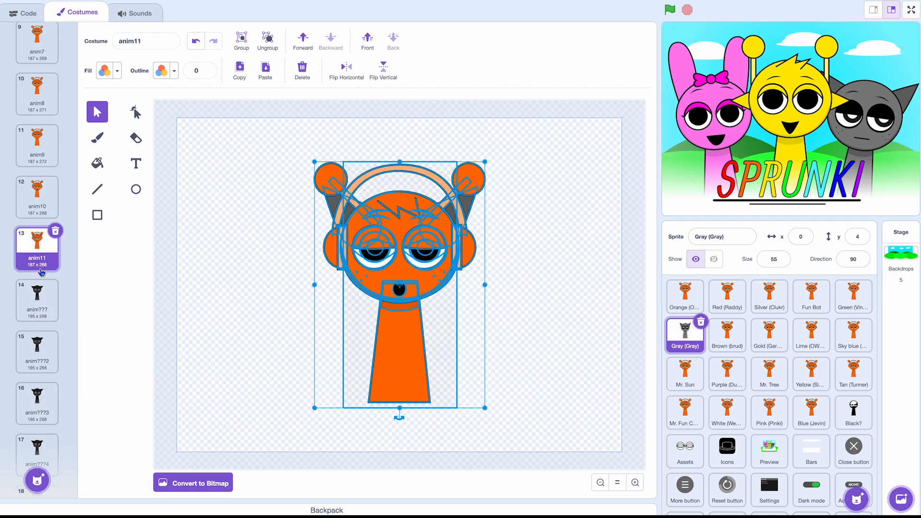
{"action": "key", "text": "Delete"}
{"action": "key", "text": "ctrl+v"}
Replace the artwork of the Brown (brud) sprite's anim7 costume with a copy of its Orange idle artwork
{"action": "left_click", "coordinate": [727, 345]}
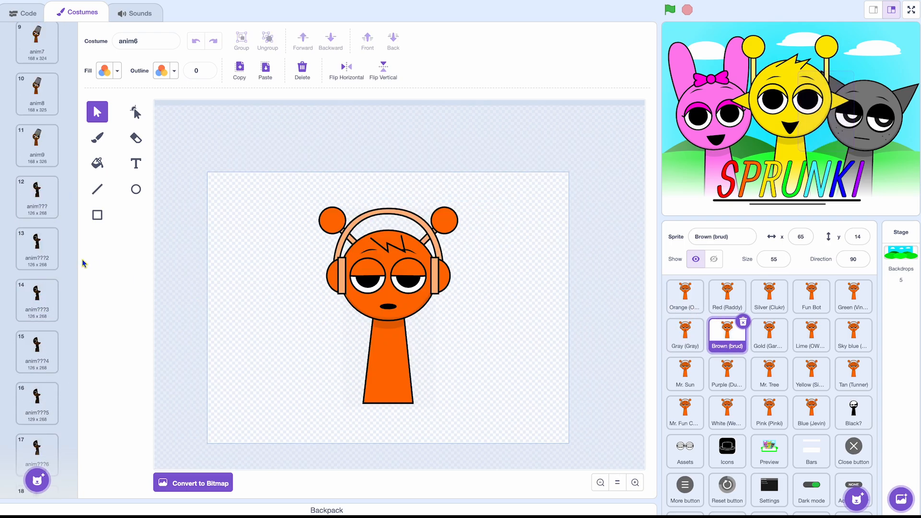
{"action": "left_click", "coordinate": [34, 68]}
{"action": "key", "text": "ctrl+a"}
{"action": "scroll", "coordinate": [34, 68], "scroll_direction": "down", "scroll_amount": 8}
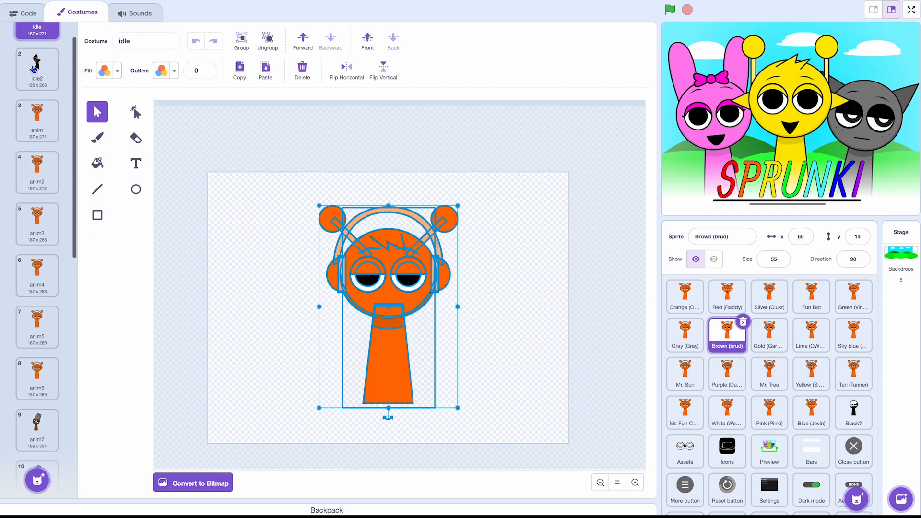
{"action": "left_click", "coordinate": [39, 79]}
{"action": "scroll", "coordinate": [40, 85], "scroll_direction": "up", "scroll_amount": 1}
{"action": "key", "text": "ctrl+a"}
{"action": "key", "text": "Delete"}
{"action": "key", "text": "ctrl+v"}
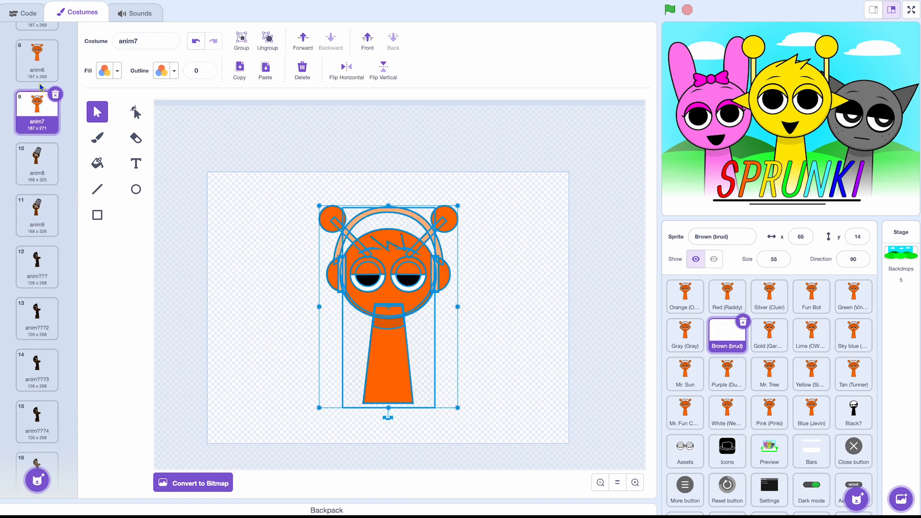
Replace the artwork of the Brown (brud) sprite's anim8 and anim9 costumes with copies of its Orange anim and anim2 artwork
{"action": "scroll", "coordinate": [35, 108], "scroll_direction": "up", "scroll_amount": 7}
{"action": "scroll", "coordinate": [39, 140], "scroll_direction": "down", "scroll_amount": 5}
{"action": "left_click", "coordinate": [38, 252]}
{"action": "scroll", "coordinate": [38, 240], "scroll_direction": "up", "scroll_amount": 5}
{"action": "left_click", "coordinate": [38, 208]}
{"action": "key", "text": "ctrl+a"}
{"action": "scroll", "coordinate": [38, 211], "scroll_direction": "down", "scroll_amount": 4}
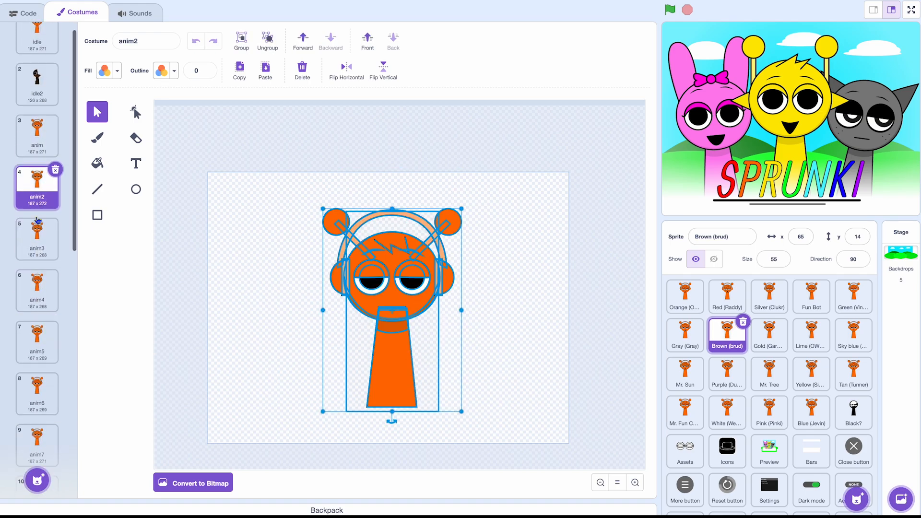
{"action": "left_click", "coordinate": [42, 374]}
{"action": "key", "text": "ctrl+a"}
{"action": "key", "text": "Delete"}
{"action": "key", "text": "ctrl+v"}
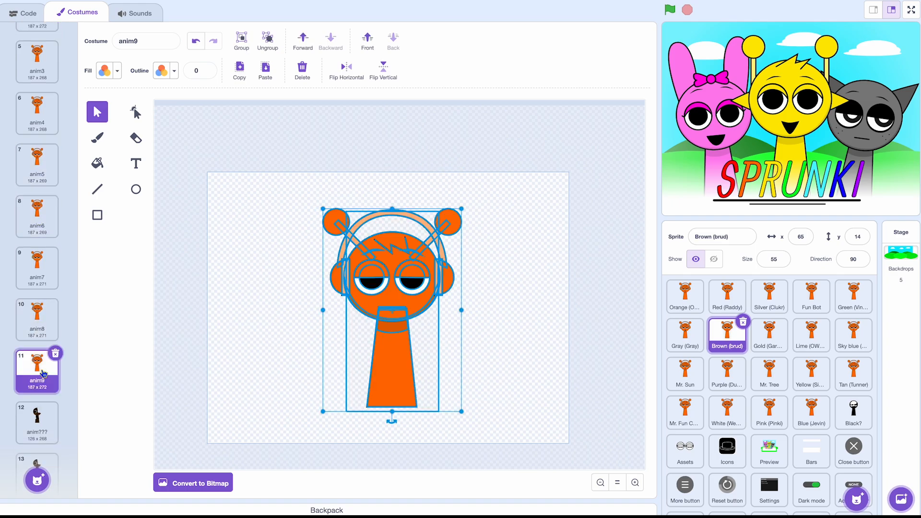
Replace the artwork of the Lime (OWAKCX) sprite's anim7 costume with a copy of its Orange idle artwork
{"action": "left_click", "coordinate": [764, 349]}
{"action": "scroll", "coordinate": [35, 146], "scroll_direction": "up", "scroll_amount": 4}
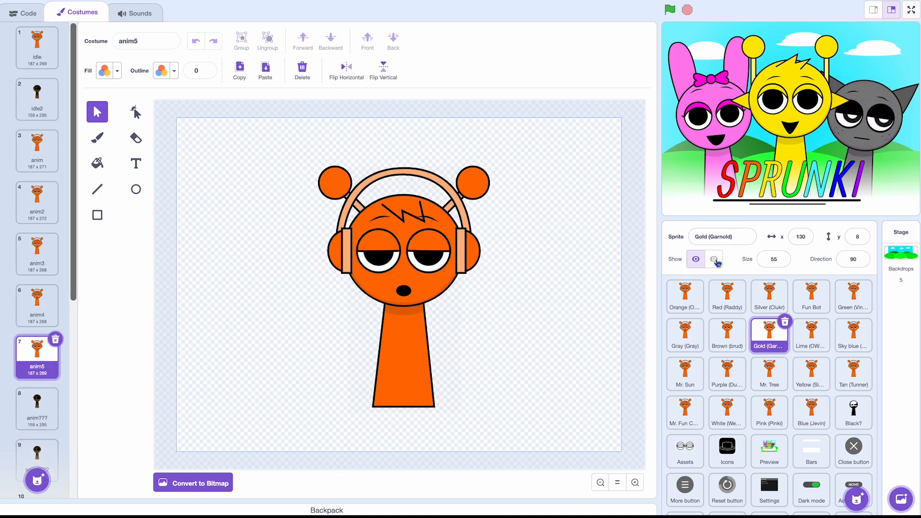
{"action": "left_click", "coordinate": [799, 338]}
{"action": "scroll", "coordinate": [37, 144], "scroll_direction": "up", "scroll_amount": 3}
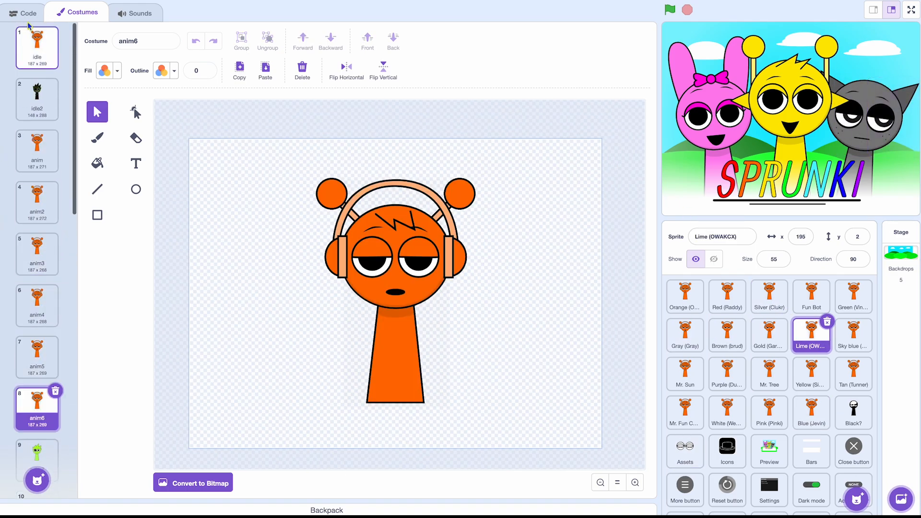
{"action": "left_click", "coordinate": [41, 53]}
{"action": "scroll", "coordinate": [38, 144], "scroll_direction": "down", "scroll_amount": 6}
{"action": "left_click", "coordinate": [41, 146]}
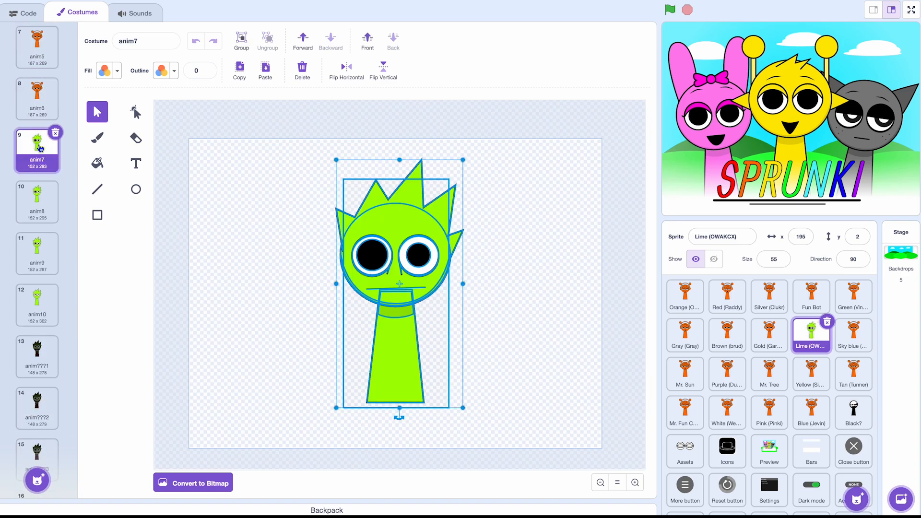
Replace the artwork of the Lime (OWAKCX) sprite's anim8 and anim9 costumes with copies of its Orange anim and anim2 artwork
{"action": "scroll", "coordinate": [36, 125], "scroll_direction": "down", "scroll_amount": 2}
{"action": "left_click", "coordinate": [34, 115]}
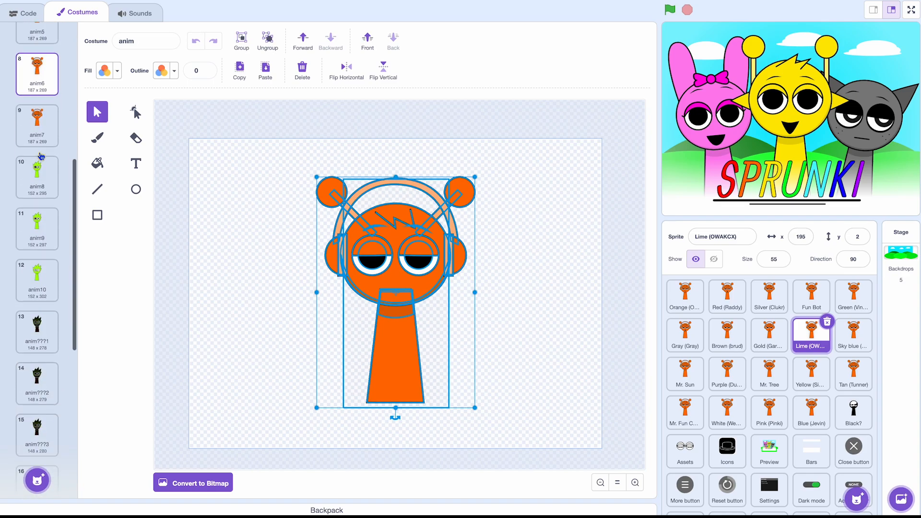
{"action": "scroll", "coordinate": [36, 125], "scroll_direction": "up", "scroll_amount": 8}
{"action": "left_click", "coordinate": [44, 157]}
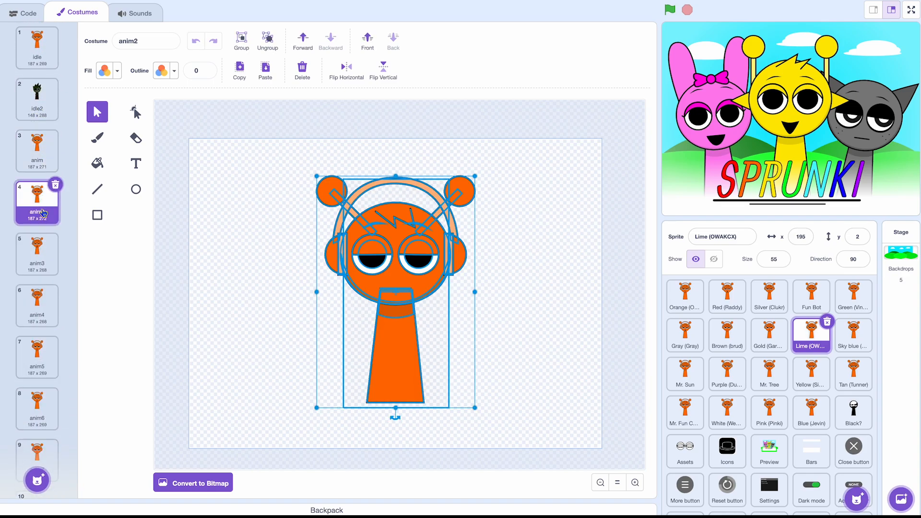
{"action": "scroll", "coordinate": [43, 216], "scroll_direction": "down", "scroll_amount": 4}
{"action": "left_click", "coordinate": [46, 350]}
{"action": "key", "text": "ctrl+a"}
{"action": "key", "text": "BackSpace"}
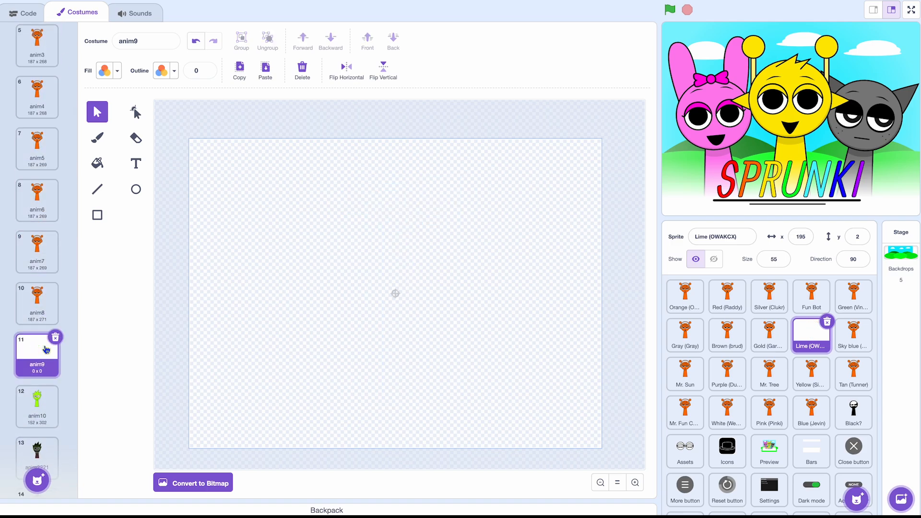
{"action": "key", "text": "ctrl+v"}
Replace the artwork of the Lime (OWAKCX) sprite's anim10 costume with a copy of its Orange anim3 artwork
{"action": "scroll", "coordinate": [46, 350], "scroll_direction": "up", "scroll_amount": 1}
{"action": "scroll", "coordinate": [43, 298], "scroll_direction": "up", "scroll_amount": 3}
{"action": "left_click", "coordinate": [38, 248]}
{"action": "key", "text": "ctrl+a"}
{"action": "scroll", "coordinate": [40, 249], "scroll_direction": "down", "scroll_amount": 7}
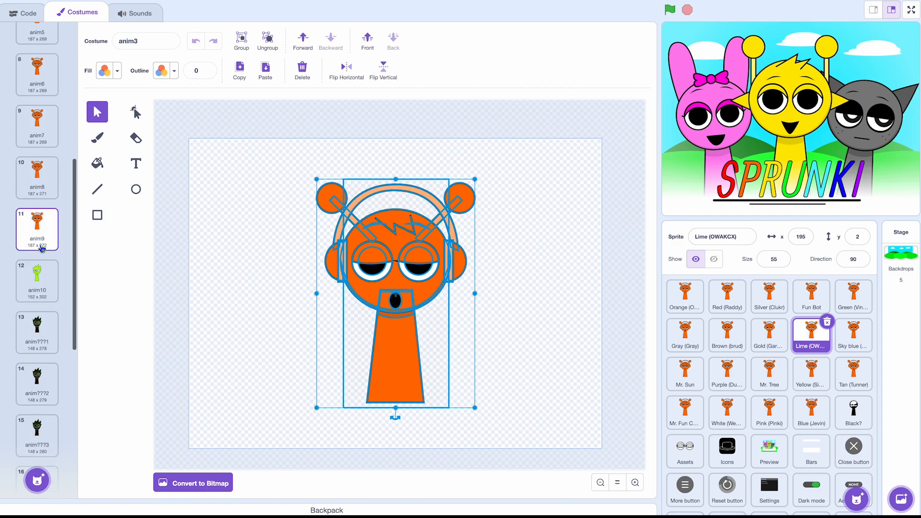
{"action": "left_click", "coordinate": [42, 265]}
{"action": "key", "text": "ctrl+a"}
{"action": "key", "text": "BackSpace"}
{"action": "key", "text": "ctrl+v"}
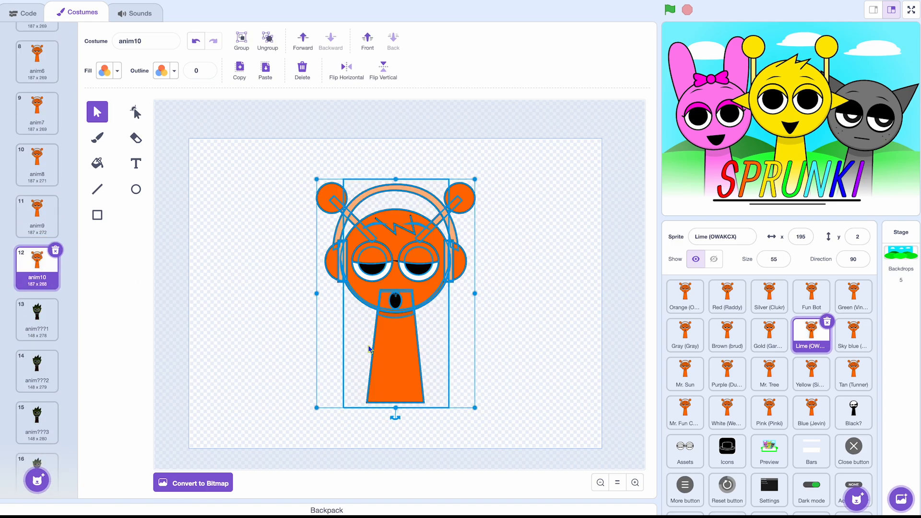
Replace the artwork of the Purple (Durple) sprite's anim7 costume with a copy of its Orange idle artwork
{"action": "left_click", "coordinate": [850, 333]}
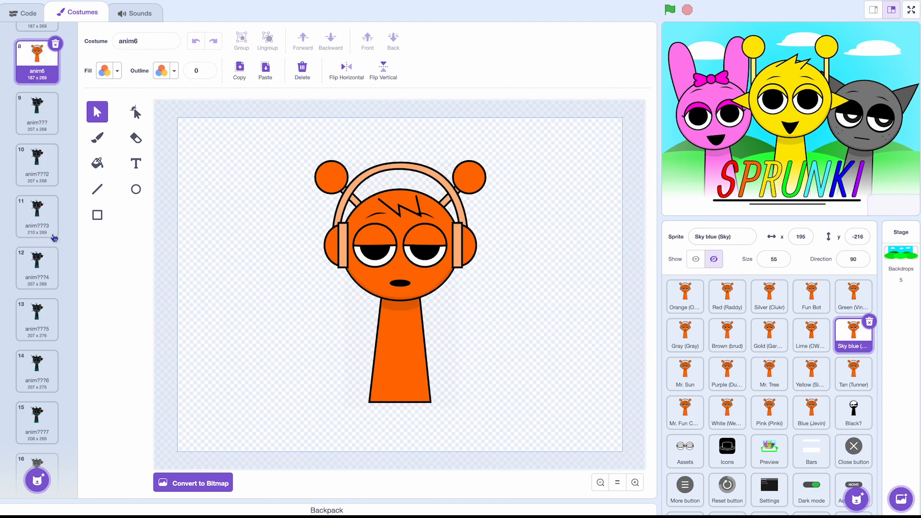
{"action": "left_click", "coordinate": [681, 381]}
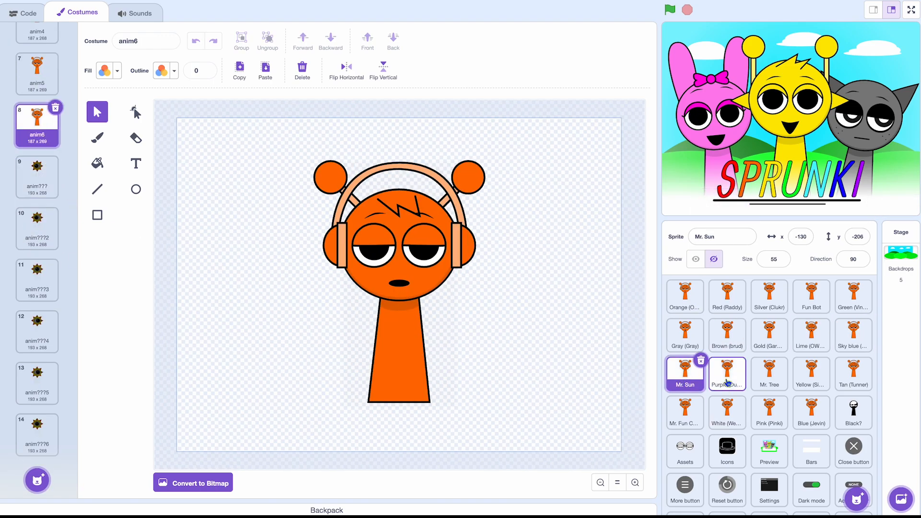
{"action": "left_click", "coordinate": [726, 382]}
{"action": "scroll", "coordinate": [76, 129], "scroll_direction": "up", "scroll_amount": 5}
{"action": "left_click", "coordinate": [37, 56]}
{"action": "scroll", "coordinate": [44, 211], "scroll_direction": "down", "scroll_amount": 4}
{"action": "left_click", "coordinate": [43, 276]}
{"action": "key", "text": "super+a"}
{"action": "key", "text": "Delete"}
{"action": "key", "text": "super+v"}
Open the Purple (Durple) sprite's anim costume
{"action": "scroll", "coordinate": [43, 277], "scroll_direction": "up", "scroll_amount": 3}
{"action": "scroll", "coordinate": [43, 277], "scroll_direction": "up", "scroll_amount": 2}
{"action": "left_click", "coordinate": [44, 162]}
{"action": "key", "text": "super+a"}
{"action": "key", "text": "Delete"}
{"action": "key", "text": "super+v"}
{"action": "key", "text": "super+z"}
{"action": "key", "text": "super+z"}
Replace the artwork of the Purple (Durple) sprite's anim8 costume with a copy of its Orange anim artwork
{"action": "key", "text": "super+a"}
{"action": "scroll", "coordinate": [44, 162], "scroll_direction": "down", "scroll_amount": 5}
{"action": "left_click", "coordinate": [37, 261]}
{"action": "key", "text": "super+a"}
{"action": "key", "text": "Delete"}
{"action": "key", "text": "super+v"}
Replace the artwork of the Purple (Durple) sprite's anim9 costume with a copy of its Orange anim2 artwork
{"action": "scroll", "coordinate": [37, 239], "scroll_direction": "up", "scroll_amount": 5}
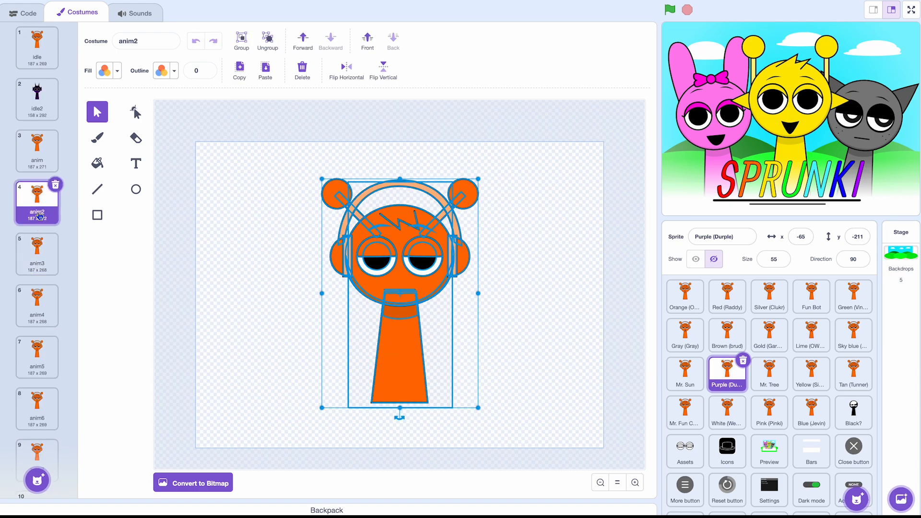
{"action": "scroll", "coordinate": [38, 215], "scroll_direction": "down", "scroll_amount": 5}
{"action": "left_click", "coordinate": [39, 119]}
{"action": "key", "text": "super+a"}
{"action": "key", "text": "Delete"}
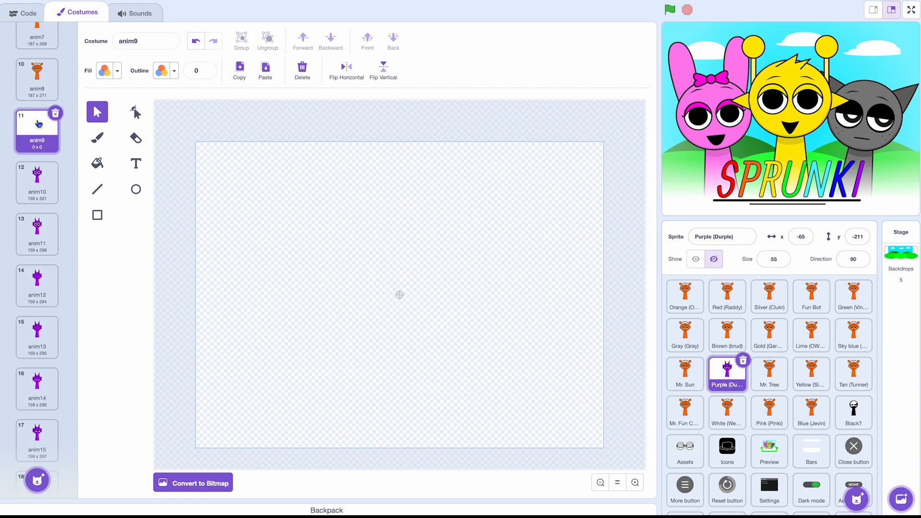
{"action": "key", "text": "super+v"}
Replace the artwork of the Purple (Durple) sprite's anim10 costume with a copy of its Orange anim3 artwork
{"action": "scroll", "coordinate": [39, 121], "scroll_direction": "up", "scroll_amount": 5}
{"action": "scroll", "coordinate": [41, 253], "scroll_direction": "down", "scroll_amount": 5}
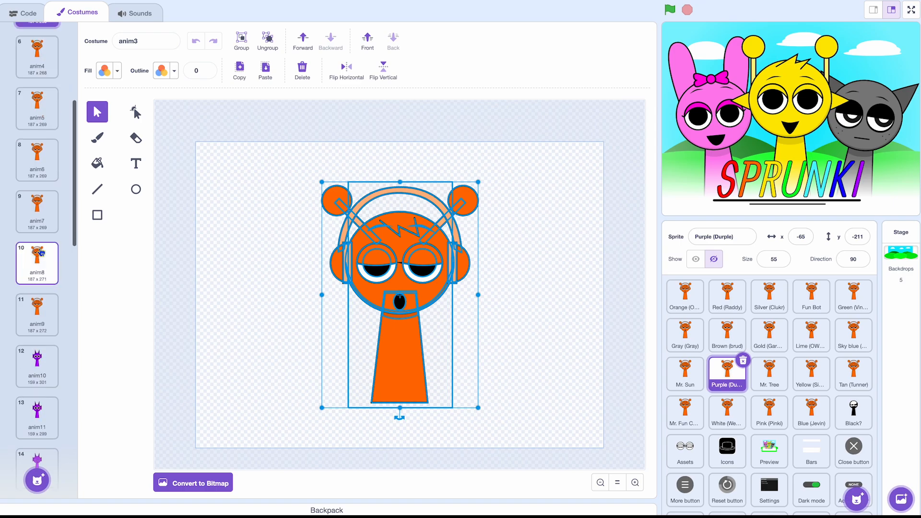
{"action": "left_click", "coordinate": [47, 326]}
{"action": "key", "text": "super+a"}
{"action": "key", "text": "Delete"}
{"action": "key", "text": "super+v"}
Replace the artwork of the Purple (Durple) sprite's anim11 costume with a copy of its Orange anim4 artwork
{"action": "scroll", "coordinate": [44, 319], "scroll_direction": "up", "scroll_amount": 5}
{"action": "left_click", "coordinate": [43, 313]}
{"action": "key", "text": "super+a"}
{"action": "scroll", "coordinate": [43, 313], "scroll_direction": "down", "scroll_amount": 7}
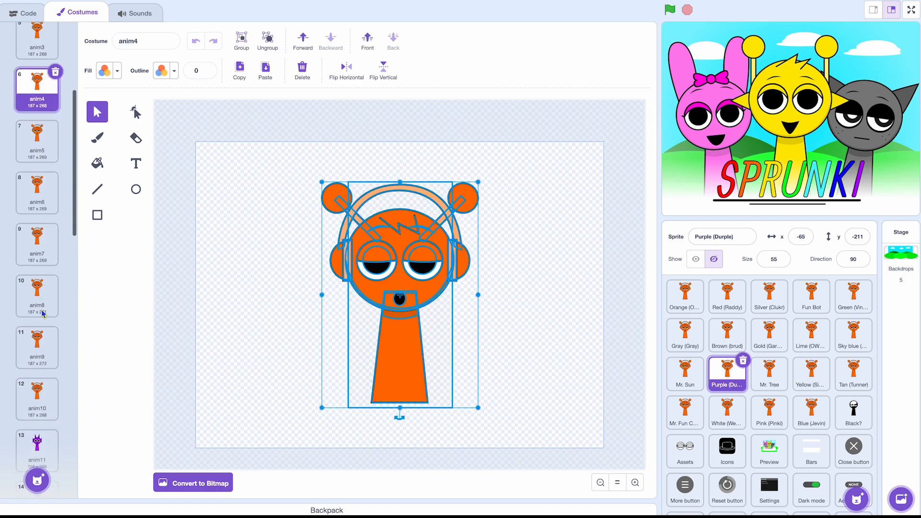
{"action": "scroll", "coordinate": [41, 297], "scroll_direction": "up", "scroll_amount": 2}
{"action": "scroll", "coordinate": [40, 297], "scroll_direction": "down", "scroll_amount": 2}
{"action": "left_click", "coordinate": [36, 328]}
{"action": "key", "text": "super+a"}
{"action": "key", "text": "Delete"}
{"action": "key", "text": "super+v"}
Replace the artwork of the Purple (Durple) sprite's anim12 costume with a copy of its Orange anim5 artwork
{"action": "scroll", "coordinate": [29, 287], "scroll_direction": "up", "scroll_amount": 5}
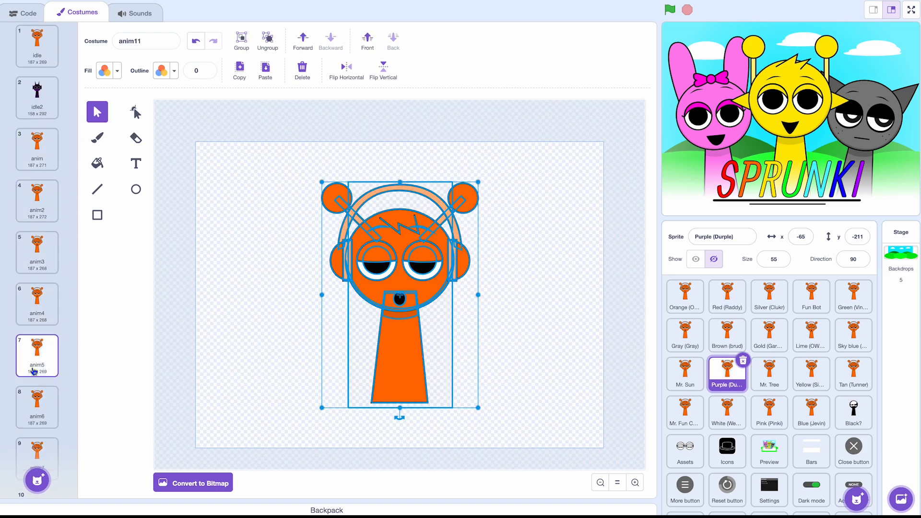
{"action": "scroll", "coordinate": [34, 370], "scroll_direction": "down", "scroll_amount": 7}
{"action": "left_click", "coordinate": [36, 331]}
{"action": "key", "text": "super+a"}
{"action": "key", "text": "Delete"}
{"action": "key", "text": "super+v"}
Replace the artwork of the Purple (Durple) sprite's anim13 costume with a copy of its Orange anim6 artwork
{"action": "scroll", "coordinate": [37, 317], "scroll_direction": "up", "scroll_amount": 5}
{"action": "left_click", "coordinate": [41, 303]}
{"action": "key", "text": "super+a"}
{"action": "scroll", "coordinate": [42, 297], "scroll_direction": "down", "scroll_amount": 8}
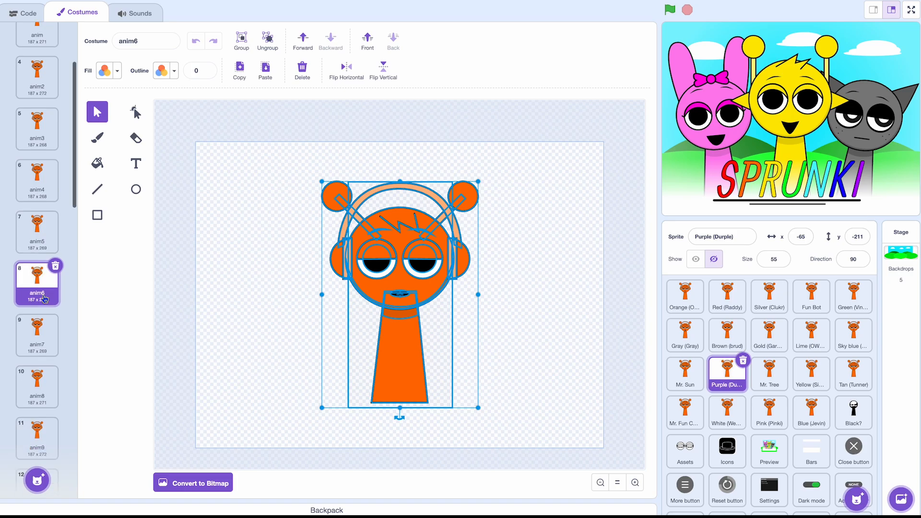
{"action": "left_click", "coordinate": [41, 280]}
{"action": "key", "text": "super+a"}
{"action": "key", "text": "Delete"}
{"action": "key", "text": "super+v"}
Replace the artwork of the Purple (Durple) sprite's anim14 costume with a copy of its Orange anim7 artwork
{"action": "scroll", "coordinate": [39, 249], "scroll_direction": "up", "scroll_amount": 5}
{"action": "left_click", "coordinate": [38, 211]}
{"action": "key", "text": "super+a"}
{"action": "scroll", "coordinate": [39, 211], "scroll_direction": "down", "scroll_amount": 5}
{"action": "left_click", "coordinate": [39, 237]}
{"action": "key", "text": "super+a"}
{"action": "key", "text": "Delete"}
{"action": "key", "text": "super+v"}
Replace the artwork of the Purple (Durple) sprite's anim15 costume with a copy of its Orange anim8 artwork
{"action": "scroll", "coordinate": [38, 240], "scroll_direction": "up", "scroll_amount": 7}
{"action": "left_click", "coordinate": [38, 287]}
{"action": "key", "text": "super+a"}
{"action": "scroll", "coordinate": [34, 295], "scroll_direction": "down", "scroll_amount": 6}
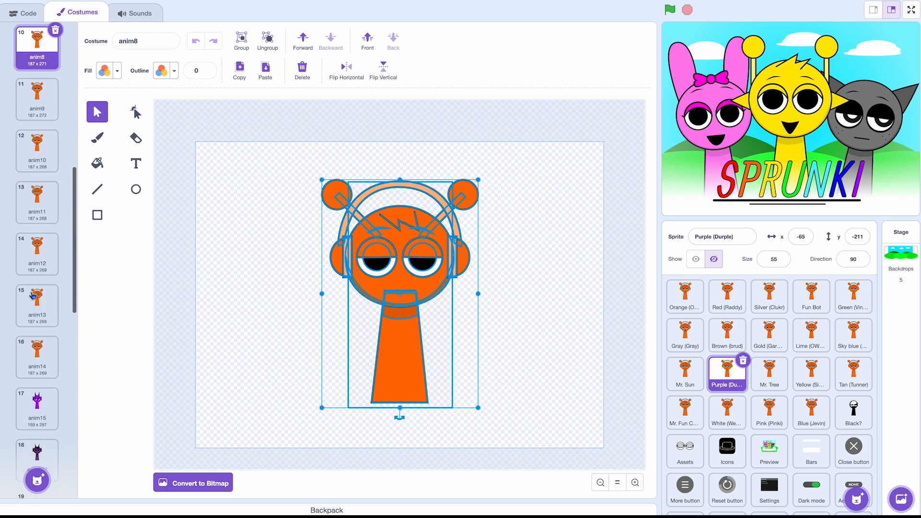
{"action": "left_click", "coordinate": [34, 354]}
{"action": "key", "text": "super+a"}
{"action": "key", "text": "Delete"}
{"action": "key", "text": "super+v"}
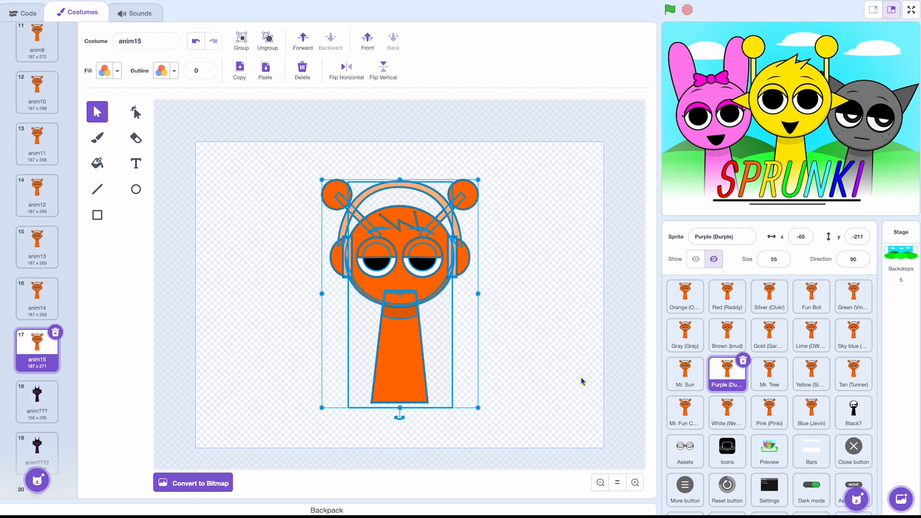
Replace the artwork of the Mr. Tree sprite's anim7 costume with a copy of its Orange idle artwork
{"action": "left_click", "coordinate": [779, 385]}
{"action": "scroll", "coordinate": [38, 192], "scroll_direction": "up", "scroll_amount": 2}
{"action": "left_click", "coordinate": [37, 45]}
{"action": "key", "text": "super+a"}
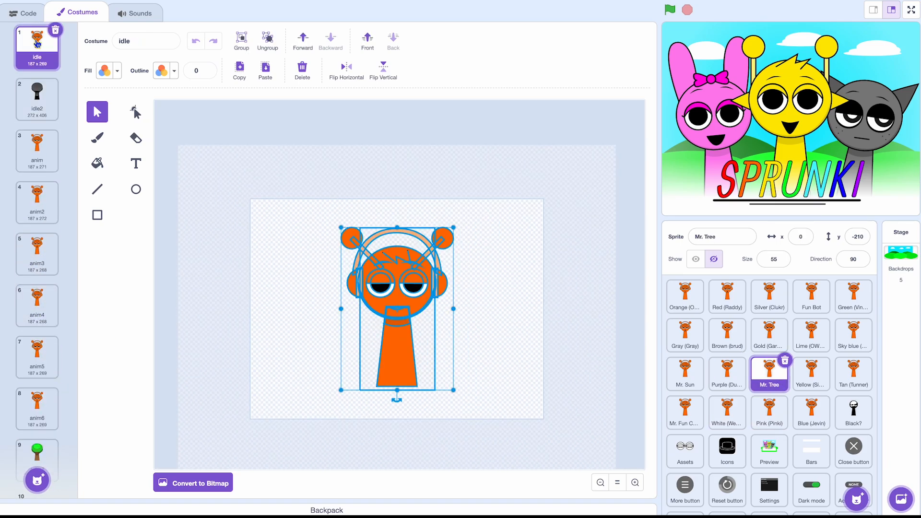
{"action": "scroll", "coordinate": [37, 43], "scroll_direction": "down", "scroll_amount": 1}
{"action": "left_click", "coordinate": [33, 391]}
{"action": "key", "text": "super+a"}
{"action": "key", "text": "Delete"}
{"action": "key", "text": "super+v"}
Replace the artwork of the Mr. Tree sprite's anim8 costume with a copy of its Orange anim artwork
{"action": "mouse_move", "coordinate": [27, 184]}
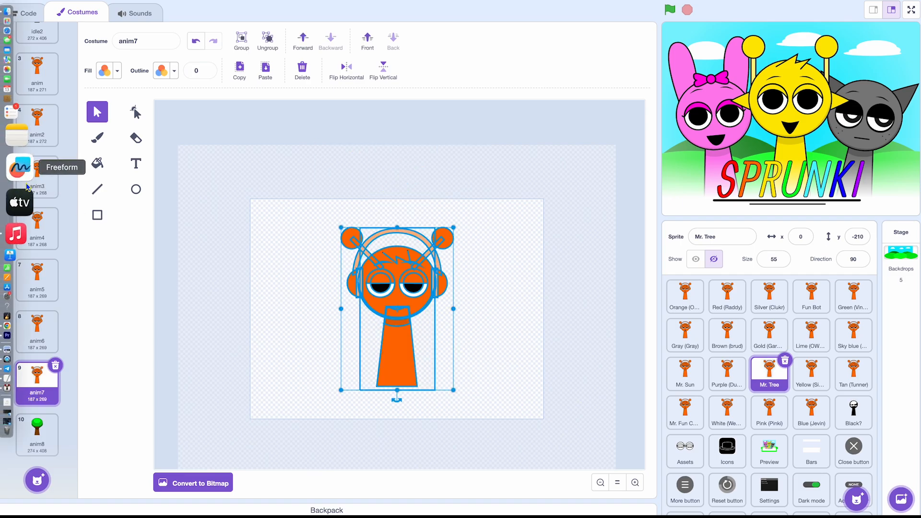
{"action": "scroll", "coordinate": [62, 171], "scroll_direction": "up", "scroll_amount": 2}
{"action": "left_click", "coordinate": [37, 157]}
{"action": "key", "text": "super+a"}
{"action": "scroll", "coordinate": [40, 156], "scroll_direction": "down", "scroll_amount": 2}
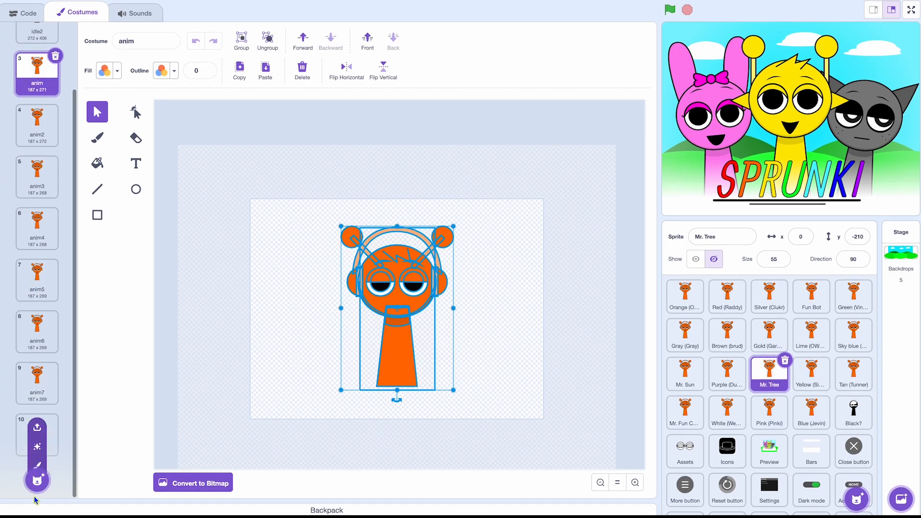
{"action": "left_click", "coordinate": [56, 435]}
{"action": "key", "text": "super+a"}
{"action": "key", "text": "Delete"}
{"action": "key", "text": "super+v"}
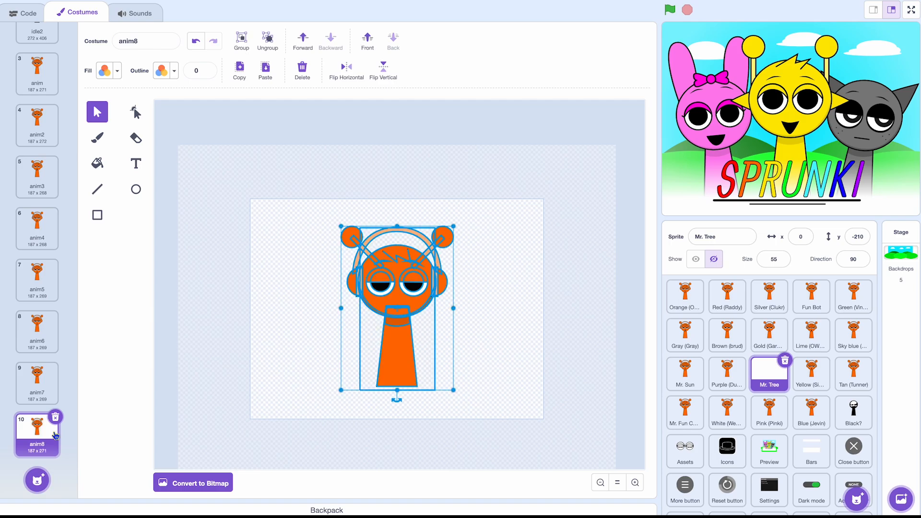
Replace the artwork of the Tan (Tunner) sprite's anim7 costume with a copy of its Orange idle artwork
{"action": "left_click", "coordinate": [811, 373]}
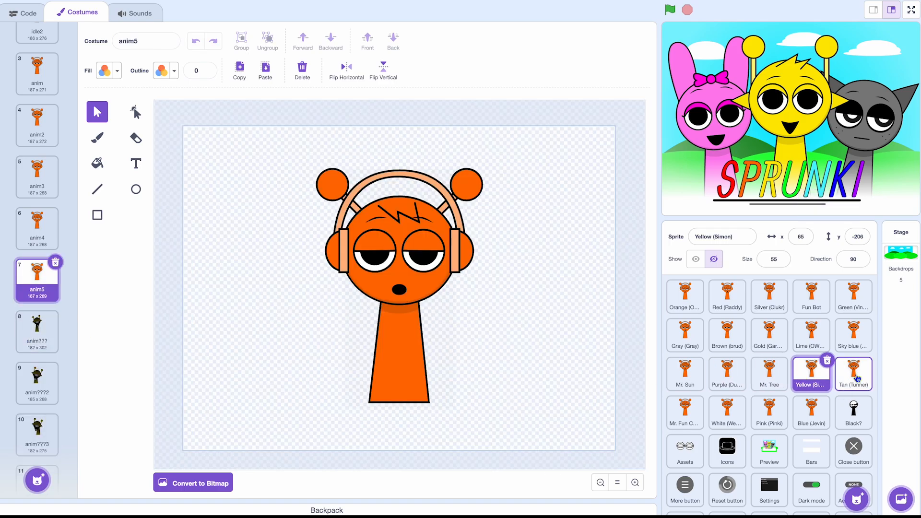
{"action": "left_click", "coordinate": [857, 378]}
{"action": "scroll", "coordinate": [36, 192], "scroll_direction": "up", "scroll_amount": 3}
{"action": "left_click", "coordinate": [43, 43]}
{"action": "key", "text": "super+a"}
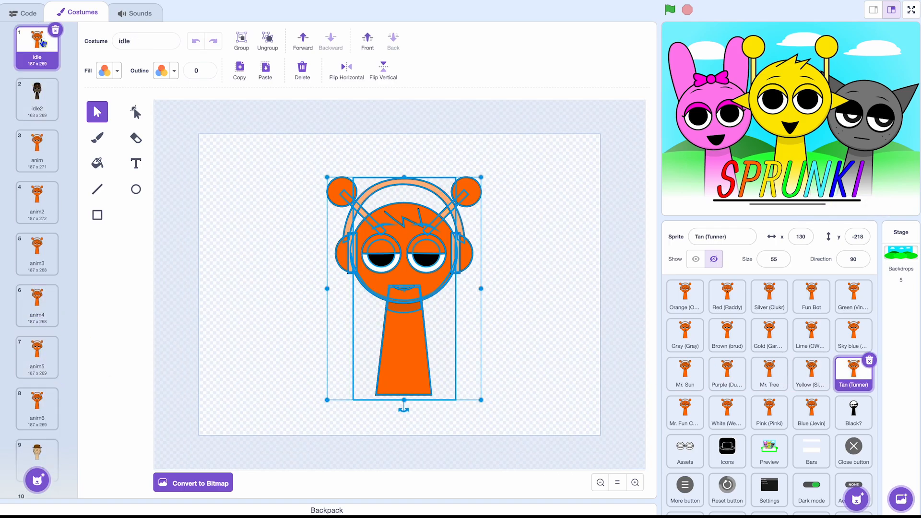
{"action": "scroll", "coordinate": [42, 307], "scroll_direction": "down", "scroll_amount": 7}
{"action": "left_click", "coordinate": [37, 117]}
{"action": "key", "text": "super+a"}
{"action": "key", "text": "BackSpace"}
{"action": "key", "text": "super+v"}
Replace the artwork of the Tan (Tunner) sprite's anim8 costume with a copy of its Orange anim artwork
{"action": "scroll", "coordinate": [37, 117], "scroll_direction": "up", "scroll_amount": 7}
{"action": "left_click", "coordinate": [41, 151]}
{"action": "key", "text": "super+a"}
{"action": "key", "text": "super+c"}
{"action": "scroll", "coordinate": [40, 151], "scroll_direction": "down", "scroll_amount": 7}
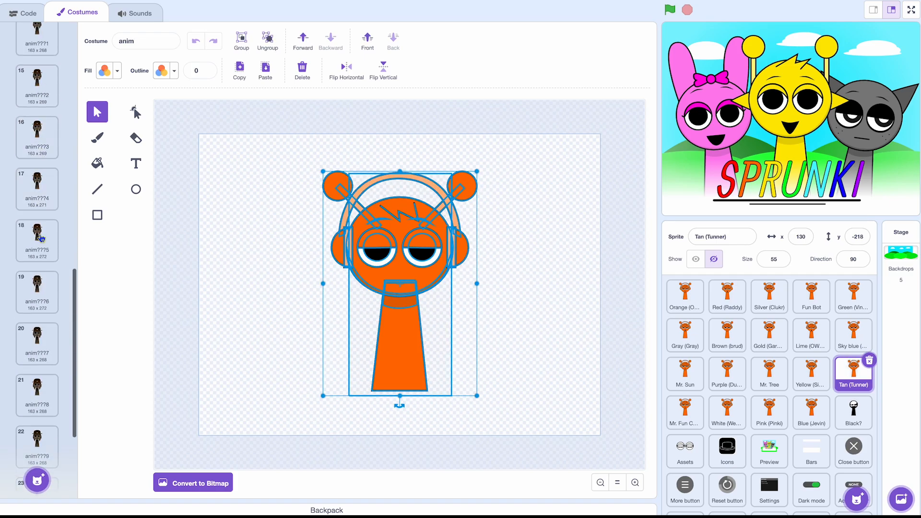
{"action": "left_click", "coordinate": [39, 168]}
{"action": "key", "text": "super+a"}
{"action": "key", "text": "BackSpace"}
{"action": "key", "text": "super+v"}
Replace the artwork of the Tan (Tunner) sprite's anim9 costume with a copy of its Orange anim2 artwork
{"action": "scroll", "coordinate": [40, 170], "scroll_direction": "up", "scroll_amount": 7}
{"action": "left_click", "coordinate": [35, 150]}
{"action": "left_click", "coordinate": [37, 200]}
{"action": "key", "text": "super+a"}
{"action": "scroll", "coordinate": [37, 200], "scroll_direction": "down", "scroll_amount": 3}
{"action": "key", "text": "super+c"}
{"action": "scroll", "coordinate": [37, 201], "scroll_direction": "down", "scroll_amount": 4}
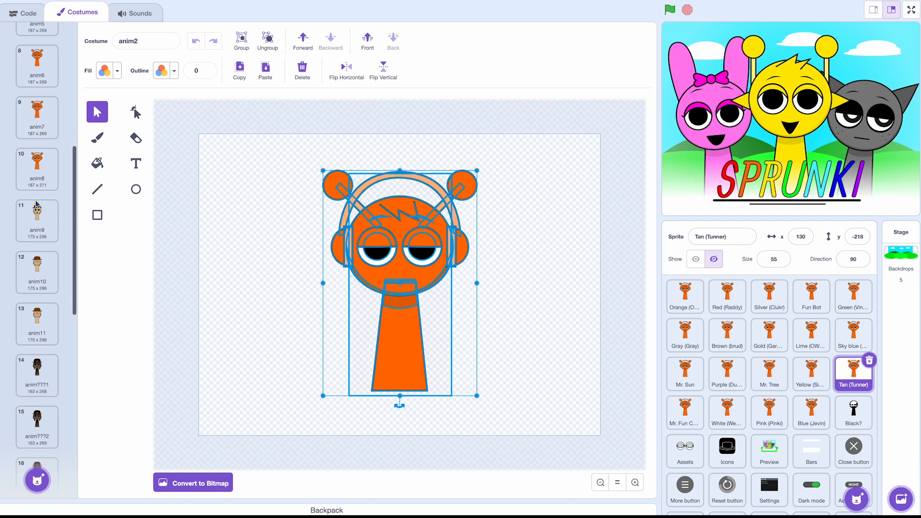
{"action": "left_click", "coordinate": [39, 217]}
{"action": "key", "text": "super+a"}
{"action": "key", "text": "BackSpace"}
{"action": "key", "text": "super+v"}
Replace the artwork of the Tan (Tunner) sprite's anim10 costume with a copy of its Orange anim3 artwork
{"action": "scroll", "coordinate": [34, 164], "scroll_direction": "up", "scroll_amount": 7}
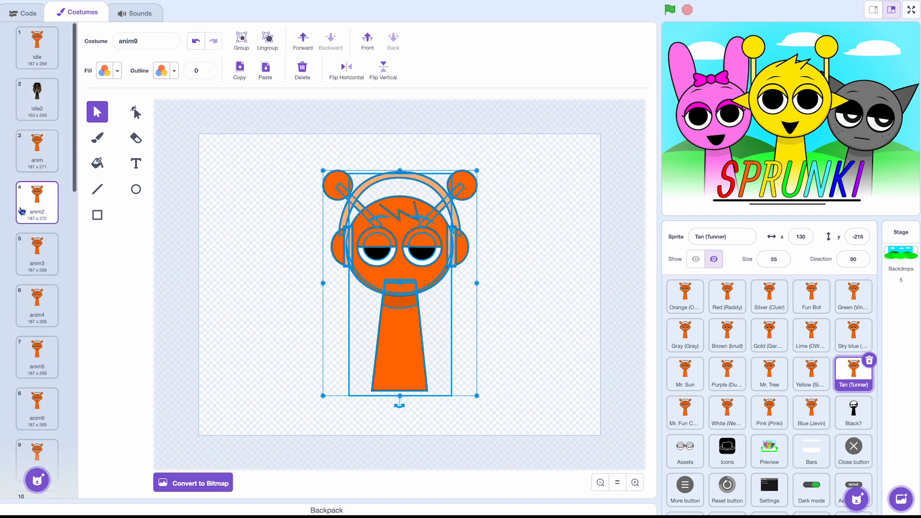
{"action": "left_click", "coordinate": [33, 252]}
{"action": "key", "text": "super+a"}
{"action": "scroll", "coordinate": [37, 250], "scroll_direction": "down", "scroll_amount": 7}
{"action": "left_click", "coordinate": [48, 237]}
{"action": "key", "text": "super+a"}
{"action": "key", "text": "BackSpace"}
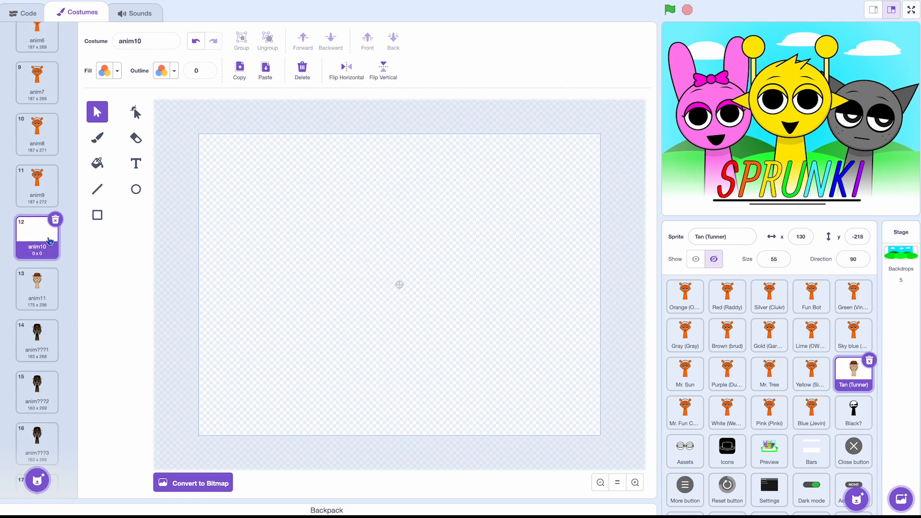
{"action": "key", "text": "super+v"}
Replace the artwork of the Tan (Tunner) sprite's anim11 costume with a copy of its Orange anim4 artwork
{"action": "scroll", "coordinate": [50, 242], "scroll_direction": "up", "scroll_amount": 7}
{"action": "left_click", "coordinate": [42, 289]}
{"action": "key", "text": "super+a"}
{"action": "scroll", "coordinate": [38, 288], "scroll_direction": "down", "scroll_amount": 6}
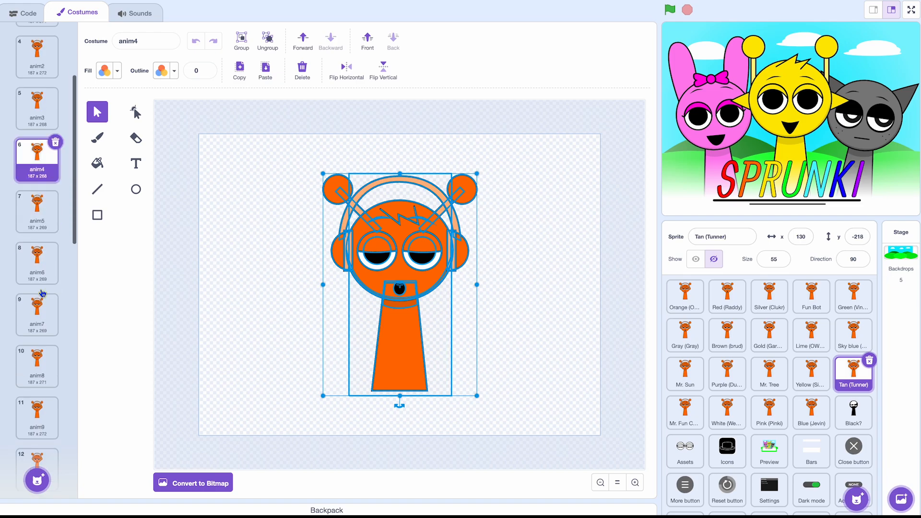
{"action": "left_click", "coordinate": [37, 357]}
{"action": "key", "text": "super+a"}
{"action": "key", "text": "BackSpace"}
{"action": "key", "text": "super+v"}
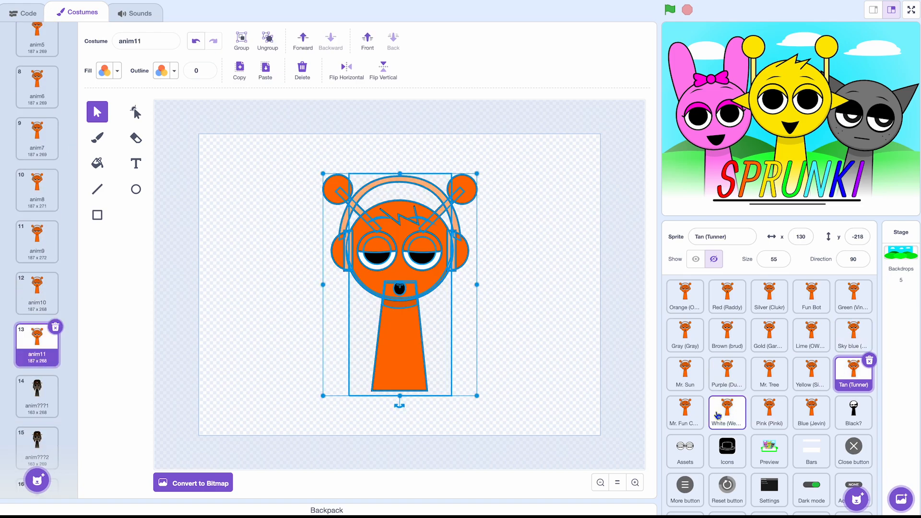
Replace the artwork of the Mr. Fun Computer sprite's anim7 costume with a copy of its Orange idle artwork
{"action": "left_click", "coordinate": [685, 410]}
{"action": "scroll", "coordinate": [49, 224], "scroll_direction": "down", "scroll_amount": 7}
{"action": "scroll", "coordinate": [48, 224], "scroll_direction": "down", "scroll_amount": 10}
{"action": "scroll", "coordinate": [49, 224], "scroll_direction": "up", "scroll_amount": 20}
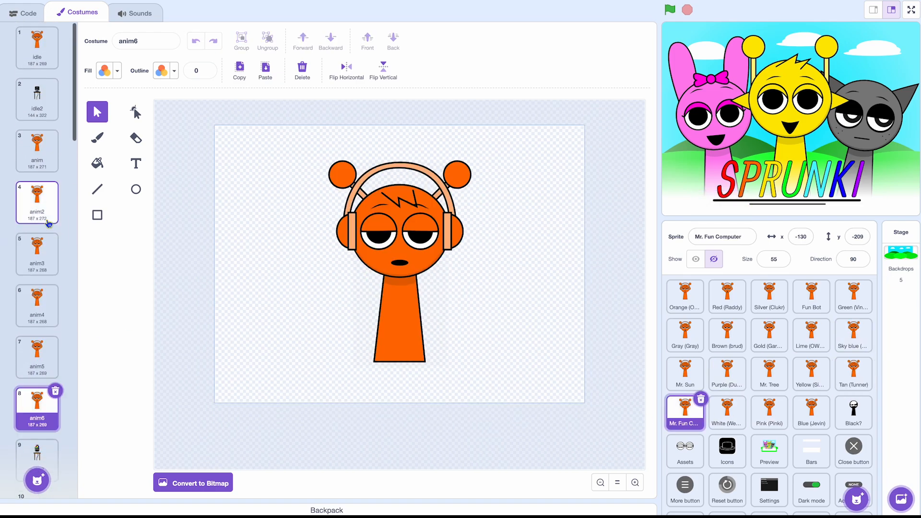
{"action": "left_click", "coordinate": [37, 47]}
{"action": "key", "text": "ctrl+a"}
{"action": "scroll", "coordinate": [47, 49], "scroll_direction": "down", "scroll_amount": 4}
{"action": "left_click", "coordinate": [38, 258]}
{"action": "key", "text": "ctrl+a"}
{"action": "key", "text": "BackSpace"}
{"action": "key", "text": "ctrl+v"}
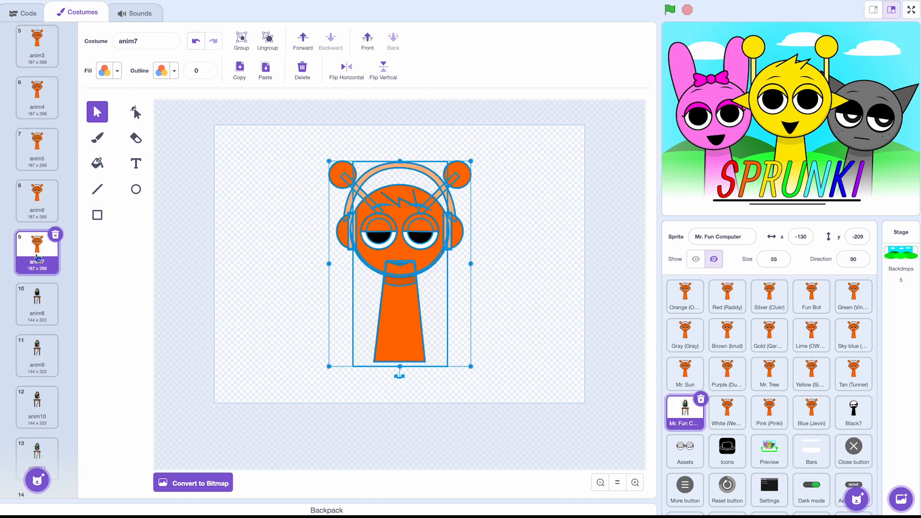
Replace the artwork of the Mr. Fun Computer sprite's anim8 costume with a copy of its Orange anim artwork
{"action": "scroll", "coordinate": [38, 254], "scroll_direction": "up", "scroll_amount": 4}
{"action": "left_click", "coordinate": [37, 160]}
{"action": "key", "text": "ctrl+a"}
{"action": "scroll", "coordinate": [40, 161], "scroll_direction": "down", "scroll_amount": 8}
{"action": "left_click", "coordinate": [40, 159]}
{"action": "key", "text": "ctrl+a"}
{"action": "key", "text": "BackSpace"}
{"action": "key", "text": "ctrl+v"}
Replace the artwork of the Mr. Fun Computer sprite's anim9 costume with a copy of its Orange anim2 artwork
{"action": "scroll", "coordinate": [38, 160], "scroll_direction": "up", "scroll_amount": 8}
{"action": "scroll", "coordinate": [40, 193], "scroll_direction": "down", "scroll_amount": 8}
{"action": "left_click", "coordinate": [37, 156]}
{"action": "key", "text": "ctrl+a"}
{"action": "key", "text": "BackSpace"}
{"action": "key", "text": "ctrl+v"}
Replace the artwork of the Mr. Fun Computer sprite's anim10 costume with a copy of its Orange anim3 artwork
{"action": "scroll", "coordinate": [35, 173], "scroll_direction": "up", "scroll_amount": 8}
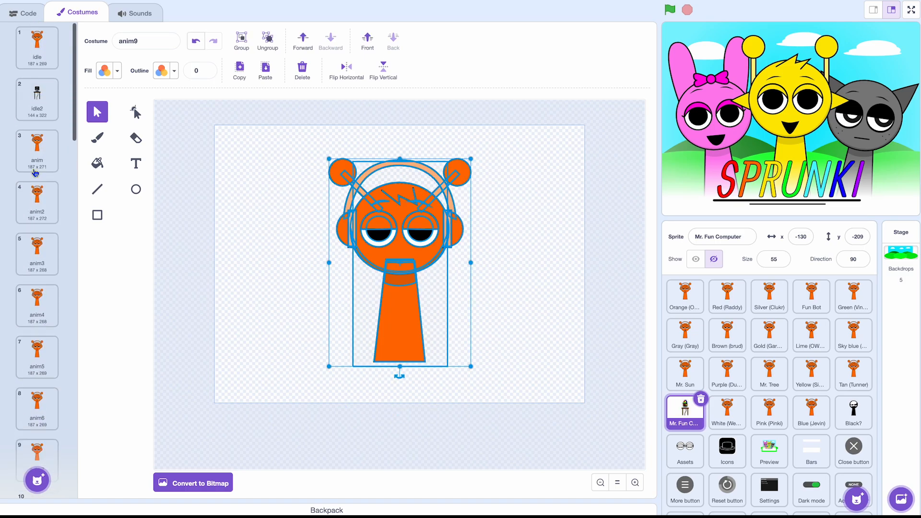
{"action": "left_click", "coordinate": [36, 275]}
{"action": "key", "text": "ctrl+a"}
{"action": "scroll", "coordinate": [37, 240], "scroll_direction": "down", "scroll_amount": 8}
{"action": "left_click", "coordinate": [37, 202]}
{"action": "key", "text": "ctrl+a"}
{"action": "key", "text": "BackSpace"}
{"action": "key", "text": "ctrl+v"}
Replace the artwork of the Mr. Fun Computer sprite's anim11 costume with a copy of its Orange anim4 artwork
{"action": "left_click", "coordinate": [38, 303]}
{"action": "key", "text": "ctrl+a"}
{"action": "scroll", "coordinate": [40, 304], "scroll_direction": "down", "scroll_amount": 8}
{"action": "left_click", "coordinate": [37, 271]}
{"action": "key", "text": "ctrl+a"}
{"action": "key", "text": "BackSpace"}
{"action": "key", "text": "ctrl+v"}
Replace the artwork of the Mr. Fun Computer sprite's anim12 costume with a copy of its Orange anim5 artwork
{"action": "scroll", "coordinate": [38, 306], "scroll_direction": "up", "scroll_amount": 2}
{"action": "left_click", "coordinate": [35, 369]}
{"action": "scroll", "coordinate": [34, 369], "scroll_direction": "down", "scroll_amount": 4}
{"action": "left_click", "coordinate": [36, 341]}
{"action": "key", "text": "ctrl+a"}
{"action": "key", "text": "BackSpace"}
{"action": "key", "text": "ctrl+v"}
Replace the artwork of the Mr. Fun Computer sprite's anim13 costume with a copy of its Orange anim6 artwork
{"action": "scroll", "coordinate": [39, 339], "scroll_direction": "up", "scroll_amount": 1}
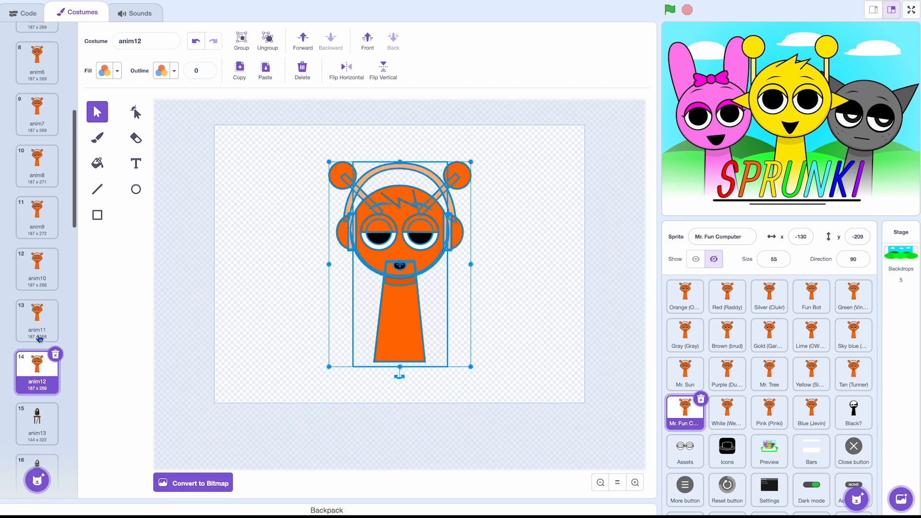
{"action": "left_click", "coordinate": [46, 276]}
{"action": "scroll", "coordinate": [46, 275], "scroll_direction": "down", "scroll_amount": 3}
{"action": "left_click", "coordinate": [40, 208]}
{"action": "key", "text": "ctrl+a"}
{"action": "key", "text": "BackSpace"}
{"action": "key", "text": "ctrl+v"}
Replace the artwork of the Mr. Fun Computer sprite's anim14 costume with a copy of its Orange anim7 artwork
{"action": "scroll", "coordinate": [38, 202], "scroll_direction": "up", "scroll_amount": 9}
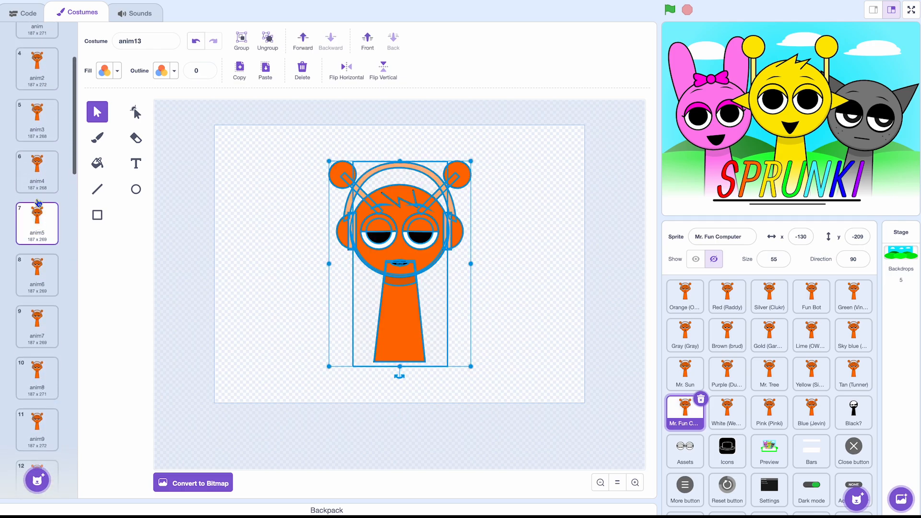
{"action": "left_click", "coordinate": [41, 328]}
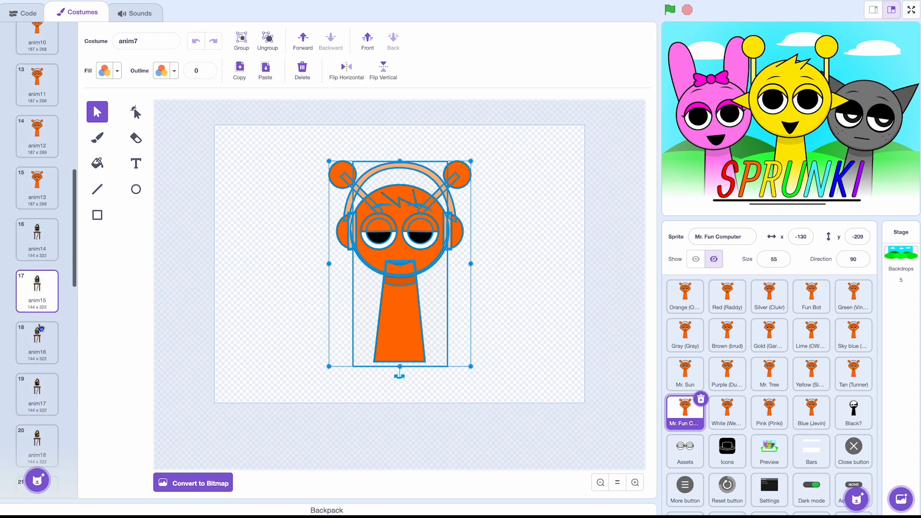
{"action": "key", "text": "BackSpace"}
{"action": "key", "text": "ctrl+v"}
Replace the artwork of the Mr. Fun Computer sprite's anim15 costume with a copy of its Orange anim8 artwork
{"action": "scroll", "coordinate": [35, 223], "scroll_direction": "up", "scroll_amount": 7}
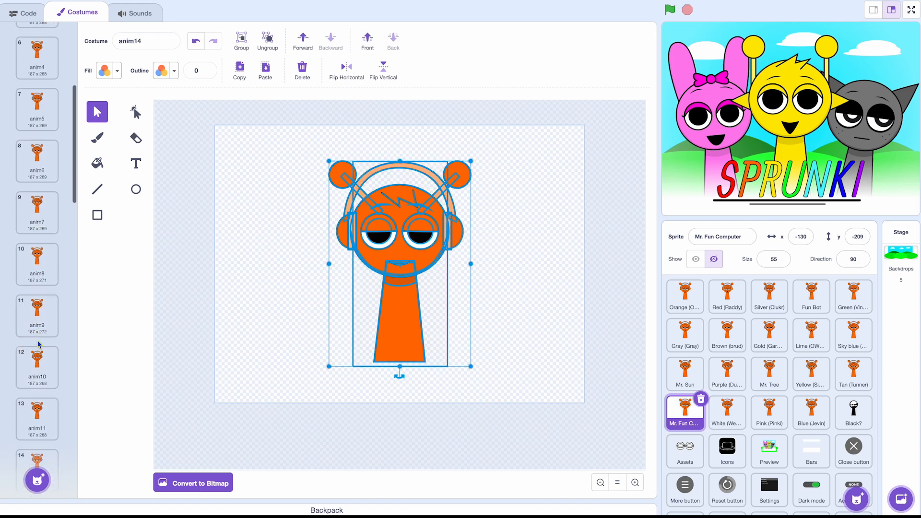
{"action": "left_click", "coordinate": [46, 273]}
{"action": "key", "text": "ctrl+a"}
{"action": "scroll", "coordinate": [46, 272], "scroll_direction": "down", "scroll_amount": 8}
{"action": "left_click", "coordinate": [41, 171]}
{"action": "key", "text": "ctrl+a"}
{"action": "key", "text": "BackSpace"}
{"action": "key", "text": "ctrl+v"}
Replace the artwork of the Mr. Fun Computer sprite's anim16 costume with a copy of its Orange anim9 artwork
{"action": "scroll", "coordinate": [41, 171], "scroll_direction": "up", "scroll_amount": 7}
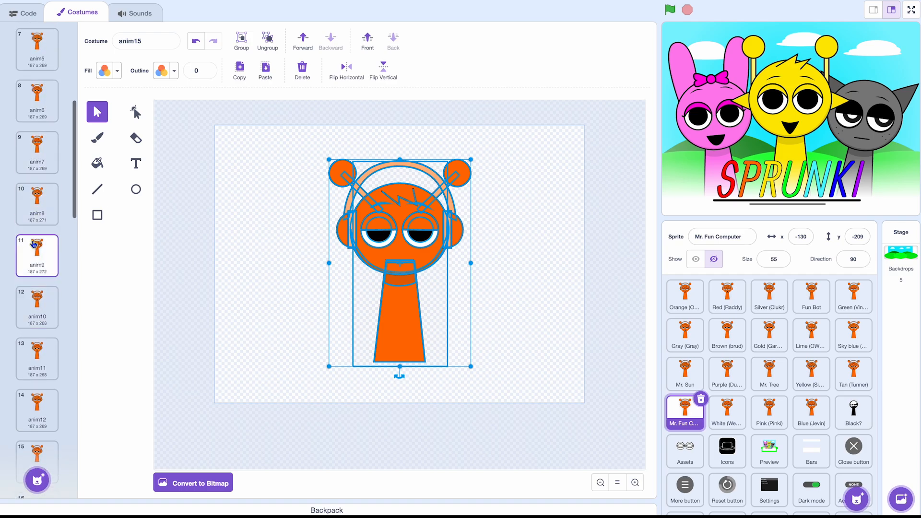
{"action": "key", "text": "ctrl+a"}
{"action": "key", "text": "BackSpace"}
{"action": "key", "text": "ctrl+v"}
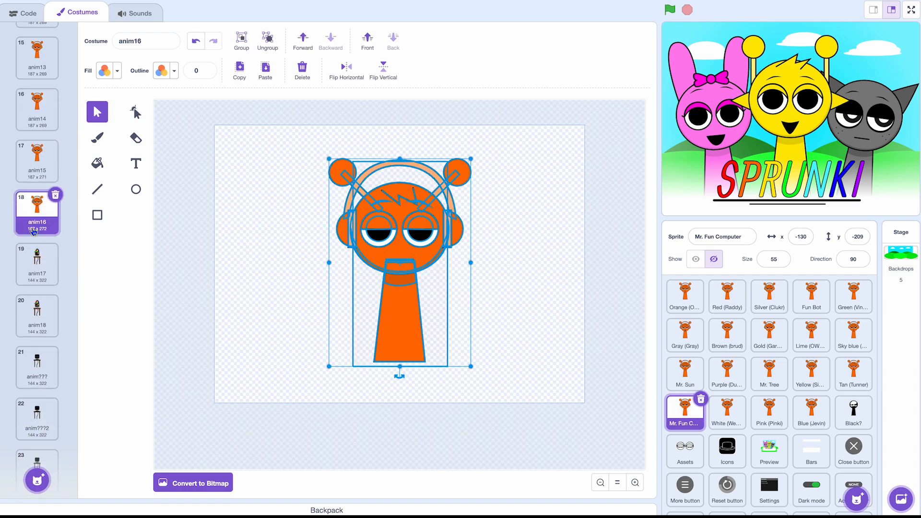
Replace the artwork of the Mr. Fun Computer sprite's anim17 costume with a copy of its Orange anim10 artwork
{"action": "scroll", "coordinate": [35, 216], "scroll_direction": "up", "scroll_amount": 7}
{"action": "scroll", "coordinate": [35, 194], "scroll_direction": "down", "scroll_amount": 4}
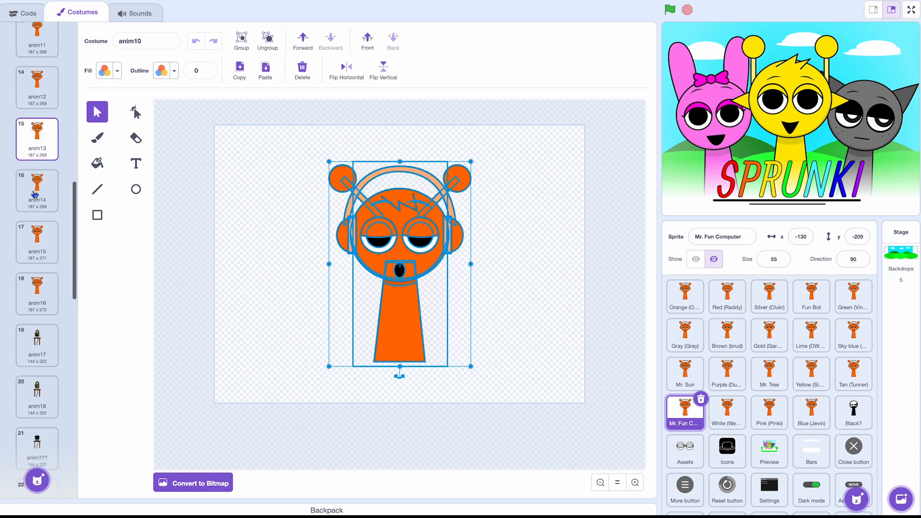
{"action": "key", "text": "ctrl+a"}
{"action": "key", "text": "BackSpace"}
{"action": "key", "text": "ctrl+v"}
Replace the artwork of the Mr. Fun Computer sprite's anim18 costume with artwork copied from one of its Orange animation costumes
{"action": "scroll", "coordinate": [36, 216], "scroll_direction": "up", "scroll_amount": 5}
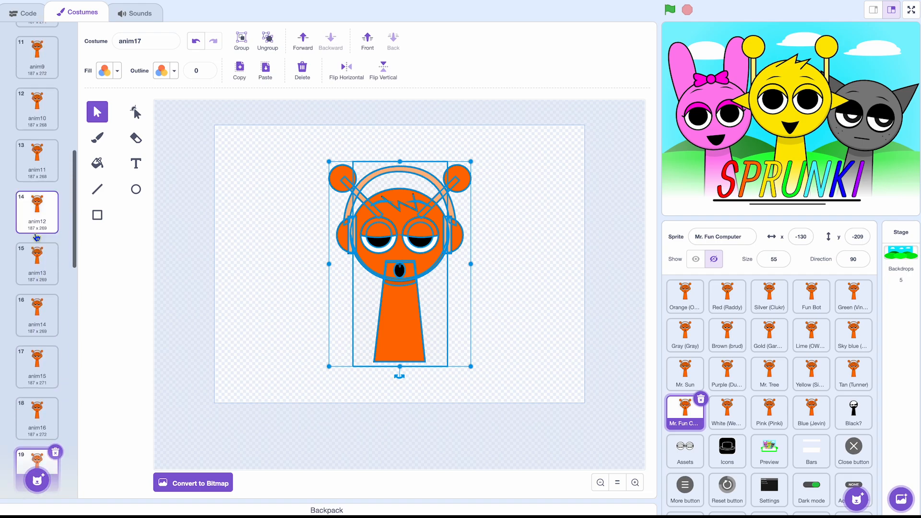
{"action": "left_click", "coordinate": [36, 192]}
{"action": "scroll", "coordinate": [36, 193], "scroll_direction": "down", "scroll_amount": 4}
{"action": "left_click", "coordinate": [37, 185]}
{"action": "key", "text": "ctrl+a"}
{"action": "key", "text": "BackSpace"}
{"action": "key", "text": "ctrl+v"}
Replace the artwork of the White (Wenda) sprite's anim7 costume with a copy of its Orange idle artwork
{"action": "left_click", "coordinate": [734, 425]}
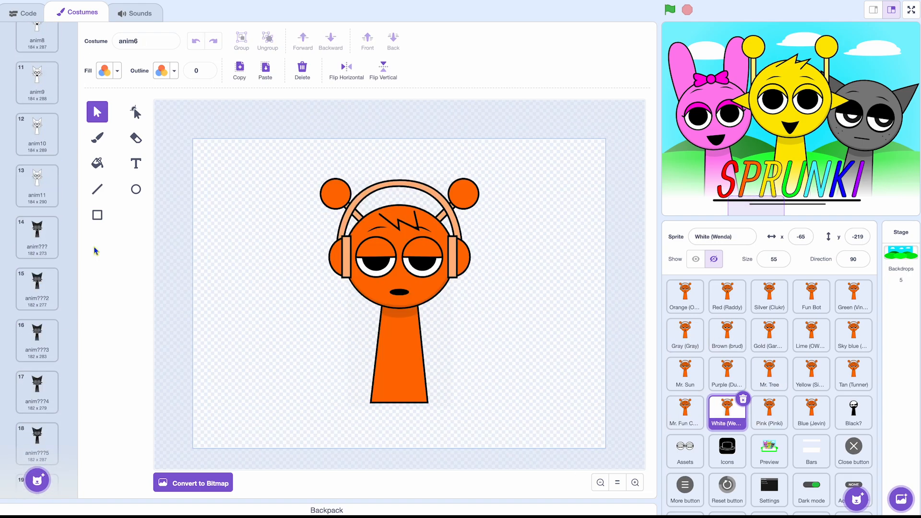
{"action": "scroll", "coordinate": [41, 182], "scroll_direction": "up", "scroll_amount": 8}
{"action": "left_click", "coordinate": [37, 46]}
{"action": "key", "text": "ctrl+a"}
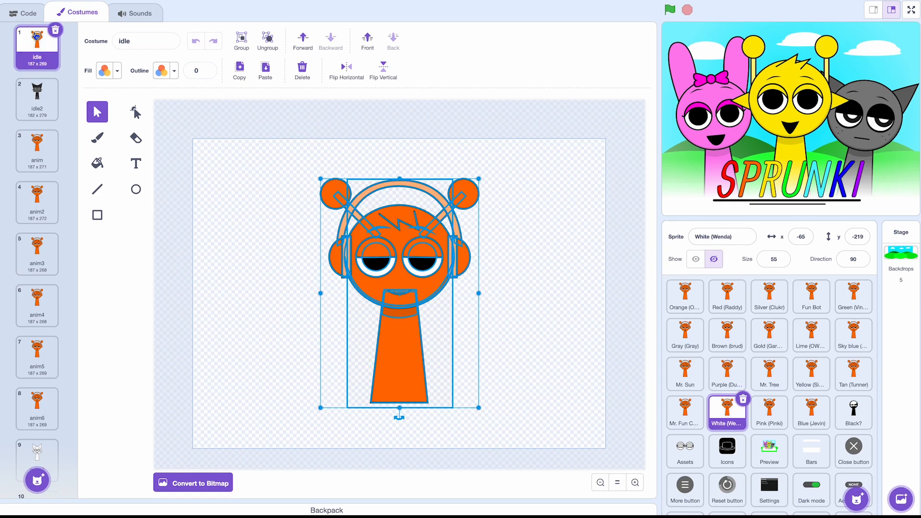
{"action": "scroll", "coordinate": [32, 206], "scroll_direction": "down", "scroll_amount": 3}
{"action": "left_click", "coordinate": [35, 308]}
{"action": "key", "text": "ctrl+a"}
{"action": "key", "text": "BackSpace"}
{"action": "key", "text": "ctrl+v"}
Replace the artwork of the White (Wenda) sprite's anim8 costume with a copy of its Orange anim artwork
{"action": "scroll", "coordinate": [34, 317], "scroll_direction": "down", "scroll_amount": 1}
{"action": "scroll", "coordinate": [32, 307], "scroll_direction": "up", "scroll_amount": 4}
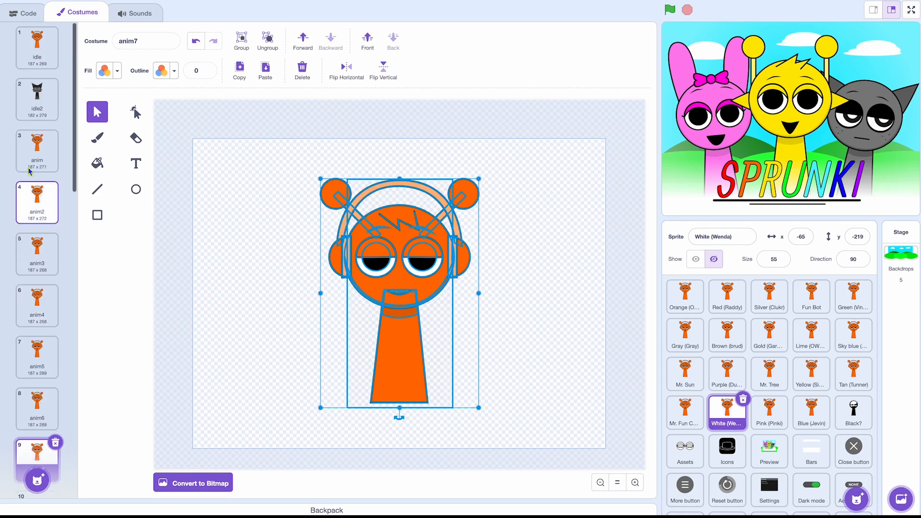
{"action": "left_click", "coordinate": [31, 146]}
{"action": "key", "text": "ctrl+a"}
{"action": "key", "text": "ctrl+c"}
{"action": "scroll", "coordinate": [32, 192], "scroll_direction": "down", "scroll_amount": 5}
{"action": "left_click", "coordinate": [35, 210]}
{"action": "key", "text": "ctrl+a"}
{"action": "key", "text": "BackSpace"}
{"action": "key", "text": "ctrl+v"}
Replace the artwork of the White (Wenda) sprite's anim9 costume with a copy of its Orange anim2 artwork
{"action": "scroll", "coordinate": [35, 210], "scroll_direction": "up", "scroll_amount": 6}
{"action": "left_click", "coordinate": [40, 203]}
{"action": "key", "text": "ctrl+a"}
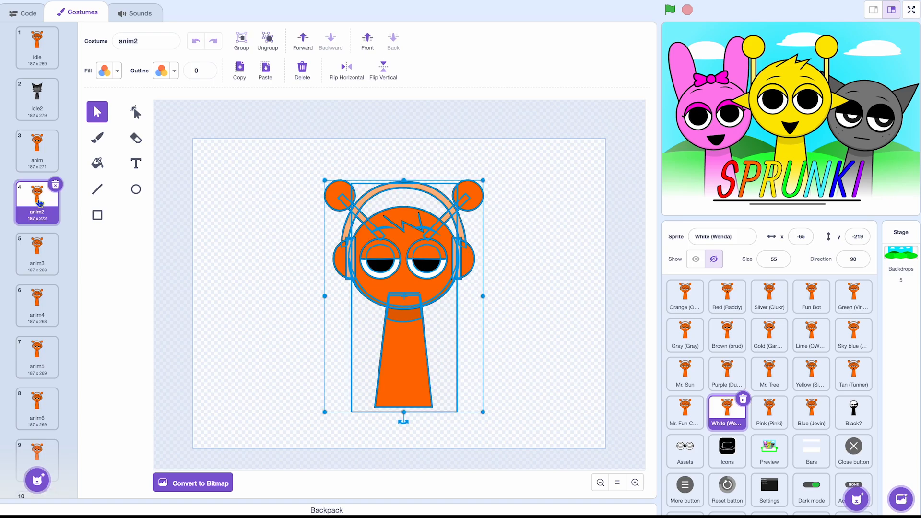
{"action": "key", "text": "ctrl+c"}
{"action": "scroll", "coordinate": [39, 216], "scroll_direction": "down", "scroll_amount": 6}
{"action": "left_click", "coordinate": [39, 250]}
{"action": "key", "text": "ctrl+a"}
{"action": "key", "text": "BackSpace"}
{"action": "key", "text": "ctrl+v"}
Replace the artwork of the White (Wenda) sprite's anim10 costume with a copy of its Orange anim3 artwork
{"action": "scroll", "coordinate": [39, 250], "scroll_direction": "up", "scroll_amount": 2}
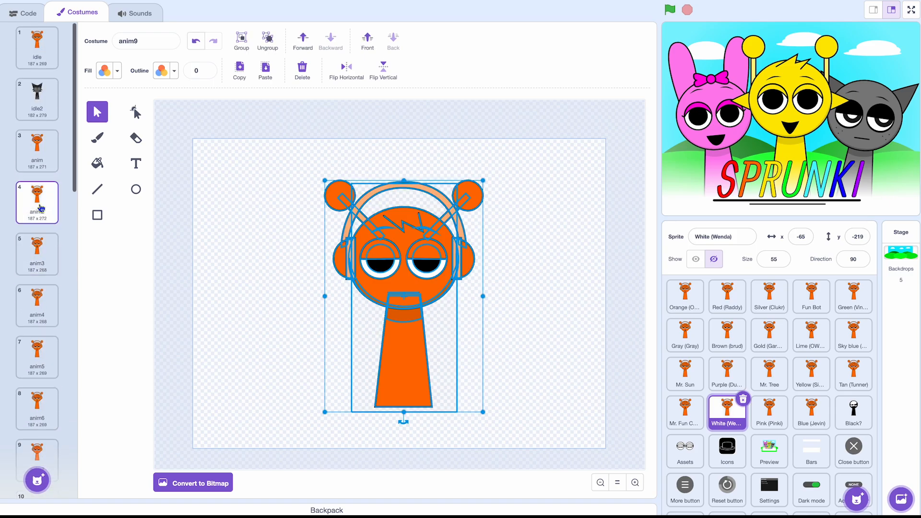
{"action": "left_click", "coordinate": [38, 248]}
{"action": "key", "text": "ctrl+a"}
{"action": "scroll", "coordinate": [39, 247], "scroll_direction": "down", "scroll_amount": 2}
{"action": "left_click", "coordinate": [37, 314]}
{"action": "key", "text": "ctrl+a"}
{"action": "key", "text": "BackSpace"}
{"action": "key", "text": "ctrl+v"}
Replace the artwork of the White (Wenda) sprite's anim11 costume with a copy of its Orange anim5 artwork
{"action": "scroll", "coordinate": [54, 205], "scroll_direction": "up", "scroll_amount": 6}
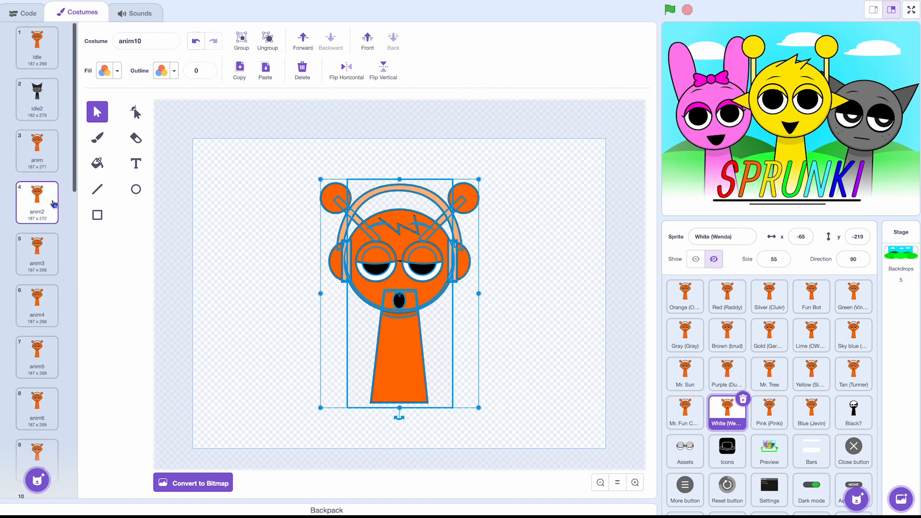
{"action": "left_click", "coordinate": [37, 349]}
{"action": "scroll", "coordinate": [37, 349], "scroll_direction": "down", "scroll_amount": 5}
{"action": "left_click", "coordinate": [36, 367]}
{"action": "key", "text": "ctrl+a"}
{"action": "key", "text": "BackSpace"}
{"action": "key", "text": "ctrl+v"}
Replace the artwork of the Pink (Pinki) sprite's anim6 costume with a copy of its Orange idle artwork
{"action": "left_click", "coordinate": [787, 415]}
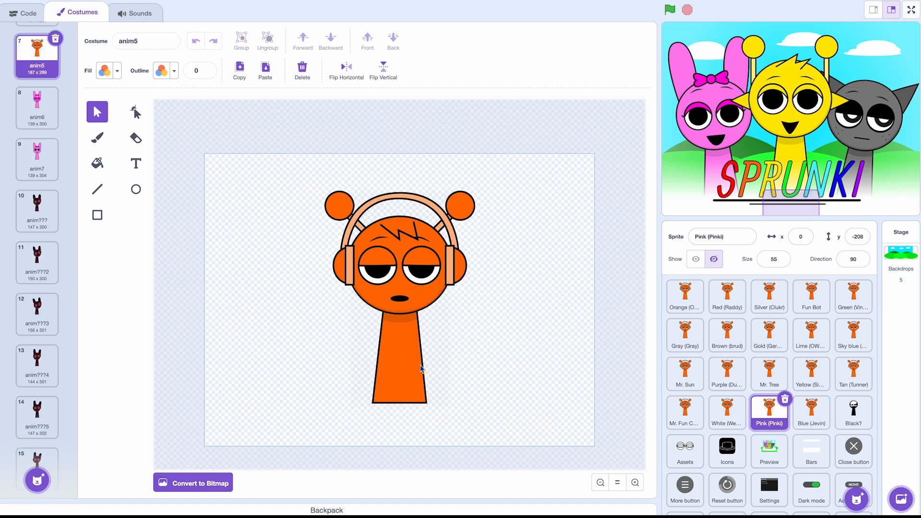
{"action": "scroll", "coordinate": [61, 162], "scroll_direction": "up", "scroll_amount": 6}
{"action": "left_click", "coordinate": [40, 60]}
{"action": "key", "text": "ctrl+a"}
{"action": "key", "text": "ctrl+c"}
{"action": "scroll", "coordinate": [41, 96], "scroll_direction": "down", "scroll_amount": 6}
{"action": "left_click", "coordinate": [40, 139]}
{"action": "key", "text": "ctrl+a"}
{"action": "key", "text": "BackSpace"}
{"action": "key", "text": "ctrl+v"}
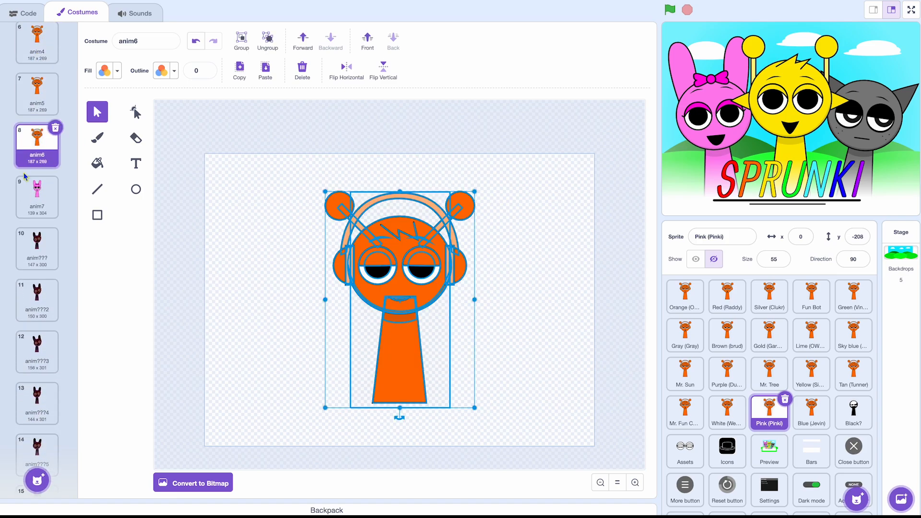
Replace the artwork of the Pink (Pinki) sprite's anim7 costume with a copy of its Orange anim artwork
{"action": "scroll", "coordinate": [24, 172], "scroll_direction": "up", "scroll_amount": 5}
{"action": "left_click", "coordinate": [34, 145]}
{"action": "scroll", "coordinate": [34, 146], "scroll_direction": "down", "scroll_amount": 1}
{"action": "left_click", "coordinate": [40, 145]}
{"action": "key", "text": "ctrl+a"}
{"action": "key", "text": "BackSpace"}
{"action": "key", "text": "ctrl+v"}
Replace the artwork of the Blue (Jevin) sprite's anim5 costume with a copy of its Orange idle artwork
{"action": "left_click", "coordinate": [808, 411]}
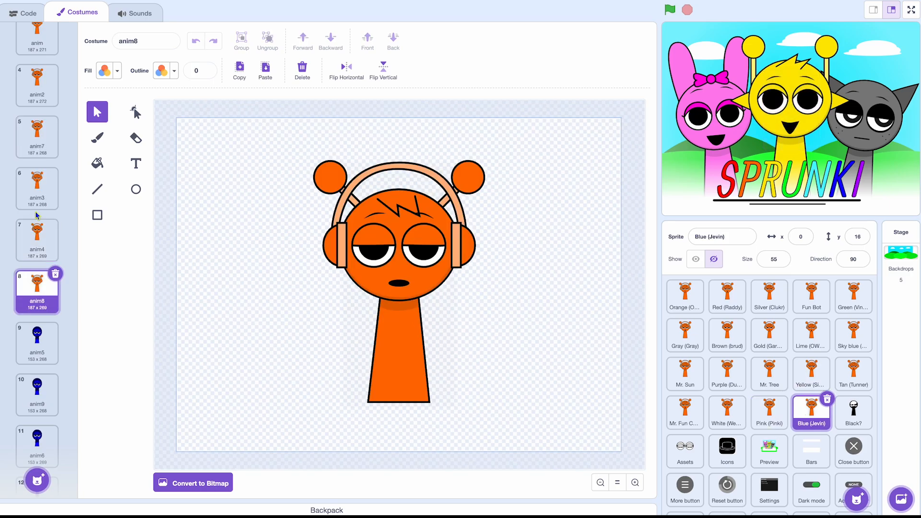
{"action": "scroll", "coordinate": [37, 215], "scroll_direction": "up", "scroll_amount": 3}
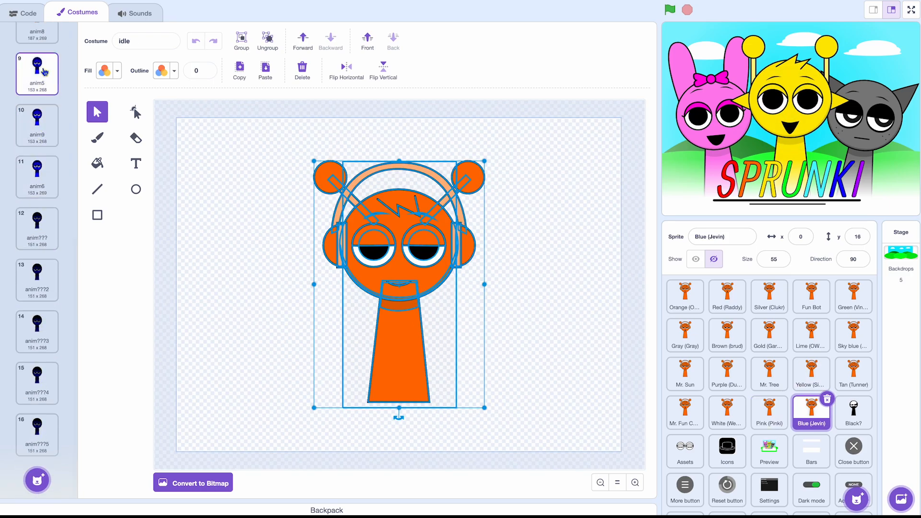
{"action": "scroll", "coordinate": [44, 72], "scroll_direction": "up", "scroll_amount": 1}
{"action": "left_click", "coordinate": [41, 135]}
{"action": "key", "text": "ctrl+a"}
{"action": "key", "text": "BackSpace"}
{"action": "key", "text": "ctrl+v"}
Replace the artwork of the Blue (Jevin) sprite's anim9 costume with a copy of its Orange anim artwork
{"action": "scroll", "coordinate": [39, 150], "scroll_direction": "up", "scroll_amount": 7}
{"action": "left_click", "coordinate": [46, 148]}
{"action": "key", "text": "ctrl+a"}
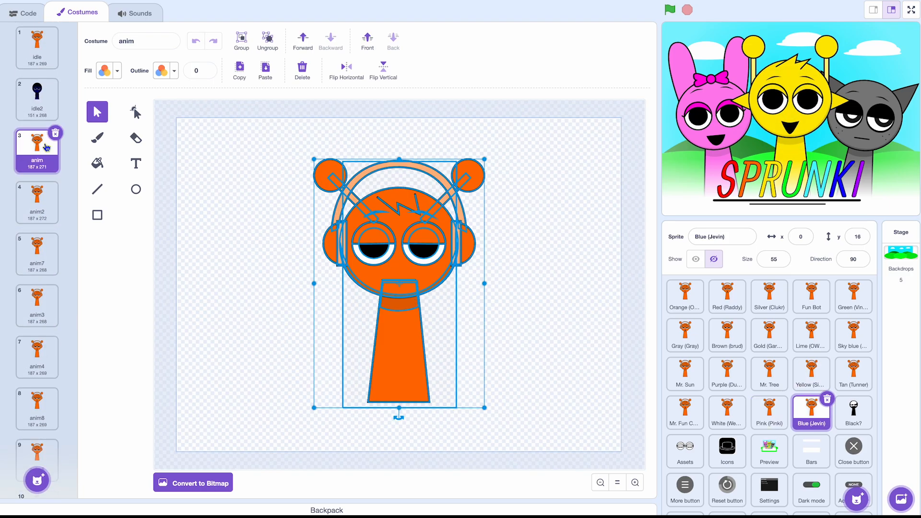
{"action": "key", "text": "ctrl+a"}
{"action": "key", "text": "BackSpace"}
{"action": "key", "text": "ctrl+v"}
Replace the artwork of the Blue (Jevin) sprite's anim6 costume with a copy of its Orange anim2 artwork
{"action": "scroll", "coordinate": [45, 105], "scroll_direction": "up", "scroll_amount": 6}
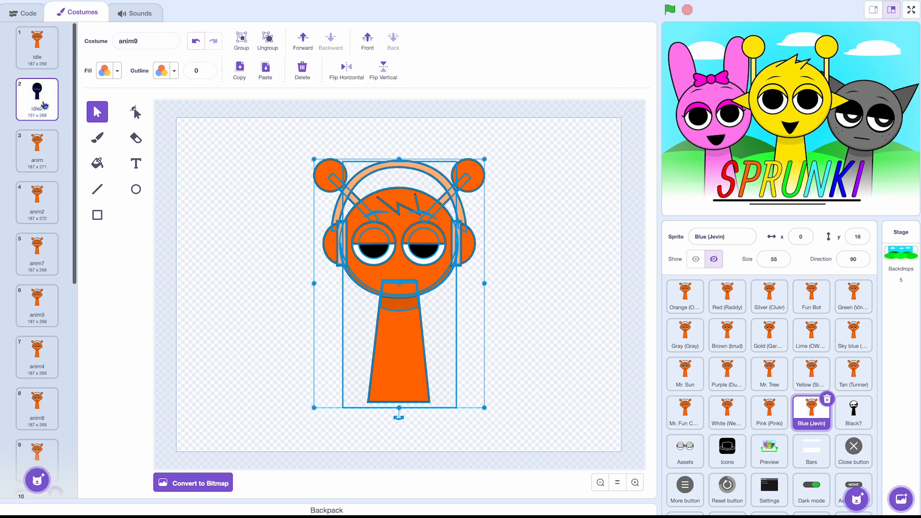
{"action": "left_click", "coordinate": [46, 210]}
{"action": "scroll", "coordinate": [45, 216], "scroll_direction": "down", "scroll_amount": 6}
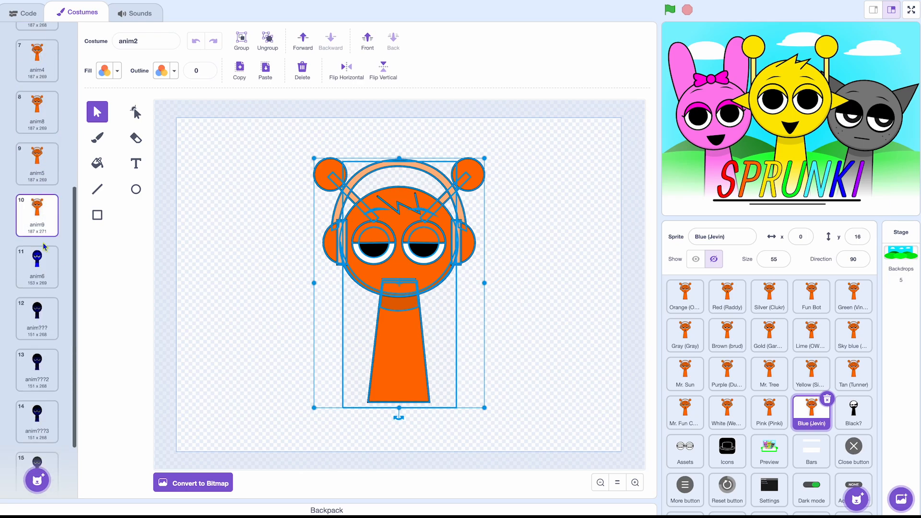
{"action": "left_click", "coordinate": [42, 276]}
{"action": "key", "text": "ctrl+a"}
{"action": "key", "text": "BackSpace"}
{"action": "key", "text": "ctrl+v"}
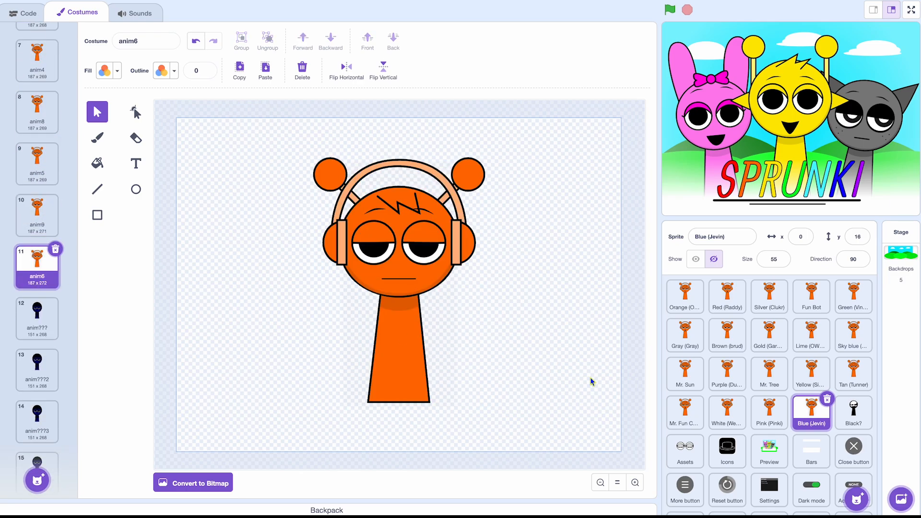
Replace the artwork of the Icons sprite's 02-a costume with a copy of the orange 01-a icon, and open the 02-c costume
{"action": "left_click", "coordinate": [727, 450]}
{"action": "scroll", "coordinate": [43, 179], "scroll_direction": "up", "scroll_amount": 5}
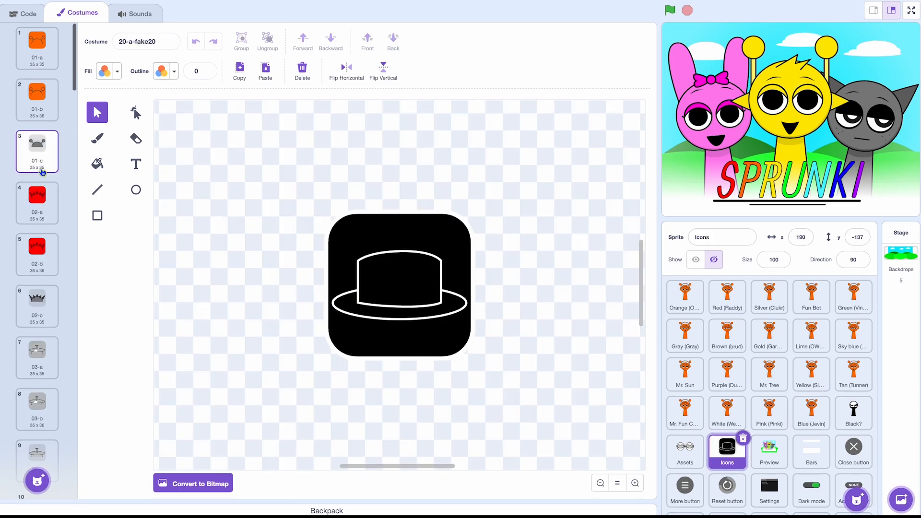
{"action": "left_click", "coordinate": [35, 62]}
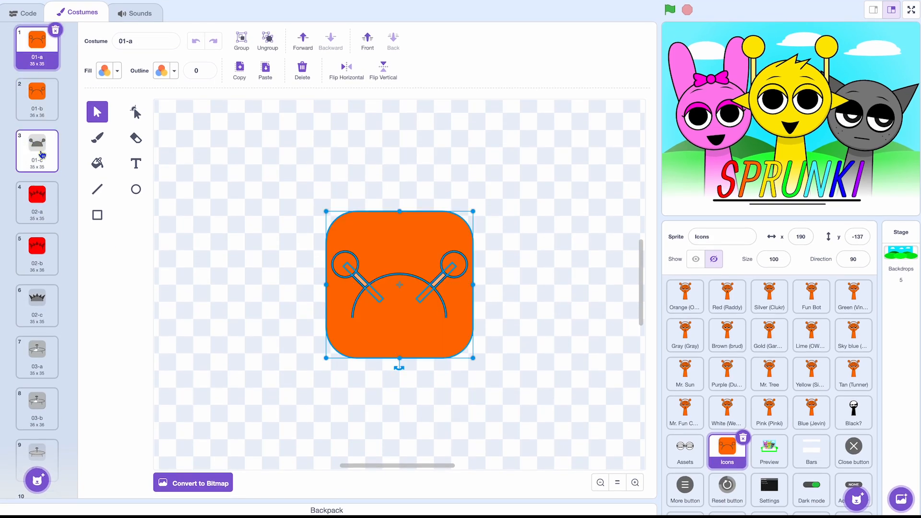
{"action": "left_click", "coordinate": [42, 213]}
{"action": "key", "text": "ctrl+a"}
{"action": "key", "text": "BackSpace"}
{"action": "key", "text": "ctrl+v"}
{"action": "left_click", "coordinate": [46, 320]}
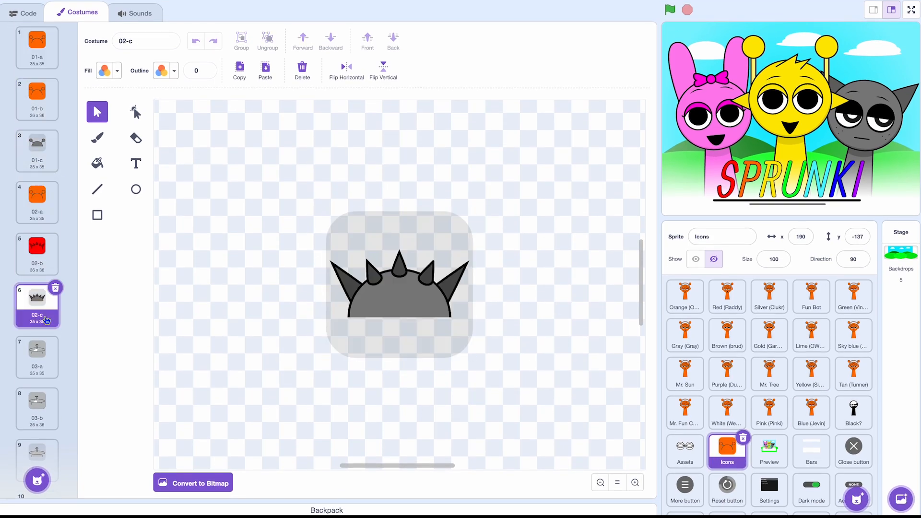
Replace the artwork of the Icons sprite's 03-a costume with a copy of the orange 01-a icon
{"action": "left_click", "coordinate": [42, 358]}
{"action": "key", "text": "ctrl+a"}
{"action": "key", "text": "BackSpace"}
{"action": "key", "text": "ctrl+v"}
Replace the artwork of the Icons sprite's 04-a costume with a copy of the orange 01-a icon
{"action": "scroll", "coordinate": [56, 371], "scroll_direction": "down", "scroll_amount": 3}
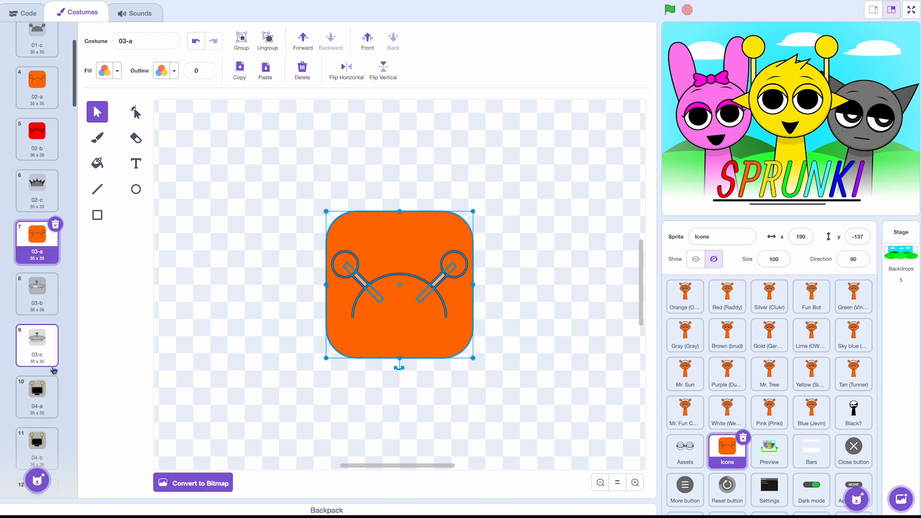
{"action": "left_click", "coordinate": [48, 384]}
{"action": "key", "text": "ctrl+a"}
{"action": "key", "text": "BackSpace"}
{"action": "key", "text": "ctrl+v"}
Replace the artwork of the Icons sprite's 05-a costume with a copy of the orange 01-a icon
{"action": "scroll", "coordinate": [48, 383], "scroll_direction": "down", "scroll_amount": 3}
{"action": "left_click", "coordinate": [42, 398]}
{"action": "key", "text": "ctrl+a"}
{"action": "key", "text": "BackSpace"}
{"action": "key", "text": "ctrl+v"}
Replace the artwork of the Icons sprite's 06-a costume with a copy of the orange 01-a icon
{"action": "scroll", "coordinate": [42, 398], "scroll_direction": "down", "scroll_amount": 3}
{"action": "left_click", "coordinate": [38, 355]}
{"action": "key", "text": "ctrl+a"}
{"action": "key", "text": "BackSpace"}
{"action": "key", "text": "ctrl+v"}
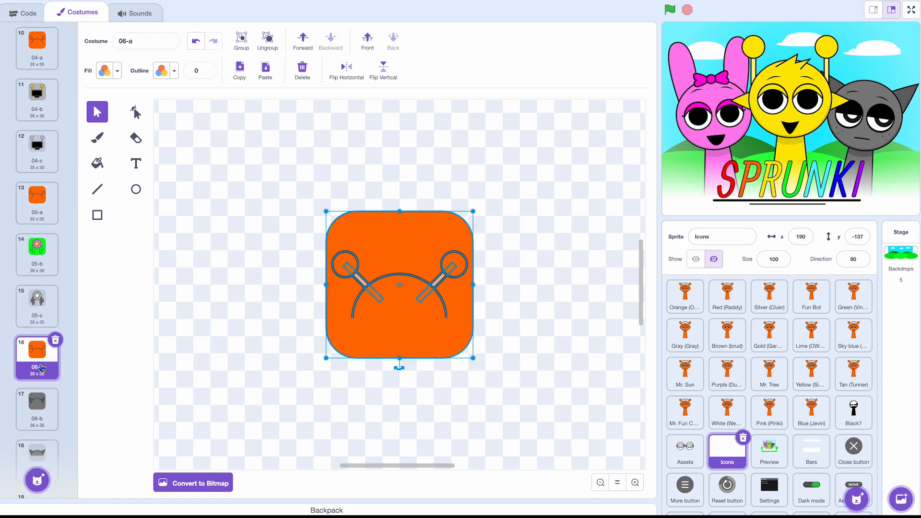
Replace the artwork of the Icons sprite's 07-a costume with a copy of the orange 01-a icon
{"action": "scroll", "coordinate": [28, 390], "scroll_direction": "down", "scroll_amount": 2}
{"action": "left_click", "coordinate": [29, 392]}
{"action": "key", "text": "ctrl+a"}
{"action": "key", "text": "BackSpace"}
{"action": "key", "text": "ctrl+v"}
Replace the artwork of the Icons sprite's 08-a costume with a copy of the orange 01-a icon
{"action": "scroll", "coordinate": [30, 399], "scroll_direction": "down", "scroll_amount": 3}
{"action": "left_click", "coordinate": [32, 403]}
{"action": "key", "text": "ctrl+a"}
{"action": "key", "text": "BackSpace"}
{"action": "key", "text": "ctrl+v"}
Replace the artwork of the Icons sprite's 09-a costume with a copy of the orange 01-a icon
{"action": "scroll", "coordinate": [33, 403], "scroll_direction": "down", "scroll_amount": 3}
{"action": "left_click", "coordinate": [37, 381]}
{"action": "key", "text": "ctrl+a"}
{"action": "key", "text": "BackSpace"}
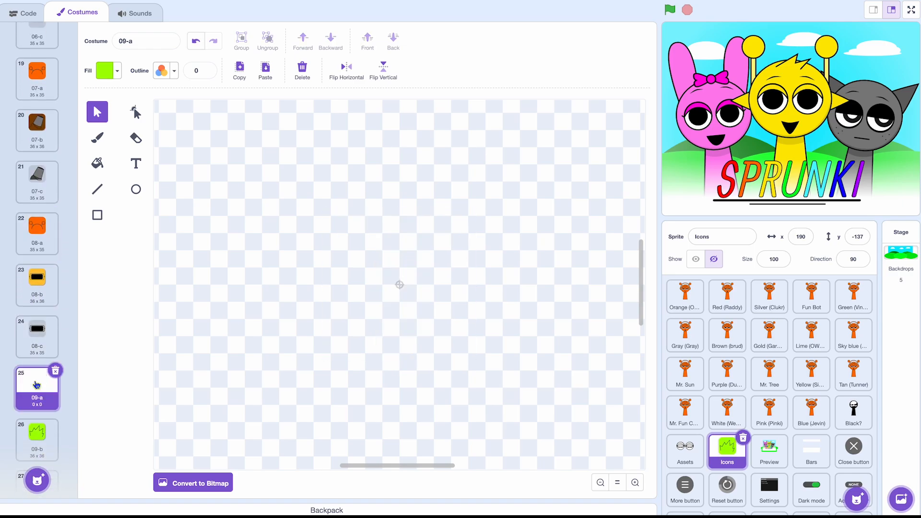
{"action": "key", "text": "ctrl+v"}
Replace the artwork of the Icons sprite's 10-a costume with a copy of the orange 01-a icon
{"action": "scroll", "coordinate": [37, 384], "scroll_direction": "down", "scroll_amount": 3}
{"action": "left_click", "coordinate": [37, 381]}
{"action": "key", "text": "ctrl+a"}
{"action": "key", "text": "BackSpace"}
{"action": "key", "text": "ctrl+v"}
Replace the artwork of the Icons sprite's 11-a costume with a copy of the orange 01-a icon
{"action": "scroll", "coordinate": [38, 379], "scroll_direction": "down", "scroll_amount": 3}
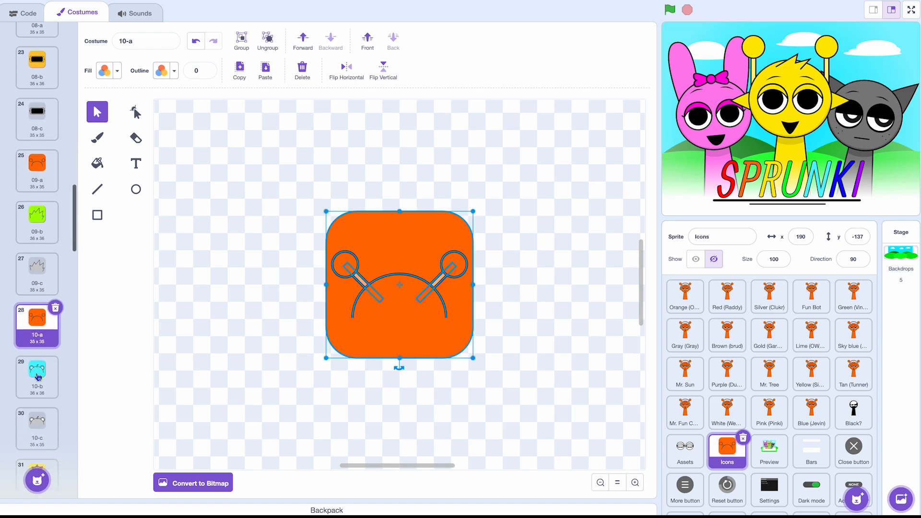
{"action": "left_click", "coordinate": [37, 427]}
{"action": "key", "text": "ctrl+a"}
{"action": "key", "text": "BackSpace"}
{"action": "key", "text": "ctrl+v"}
Replace the artwork of the Icons sprite's 12-a costume with a copy of the orange 01-a icon
{"action": "scroll", "coordinate": [37, 423], "scroll_direction": "down", "scroll_amount": 3}
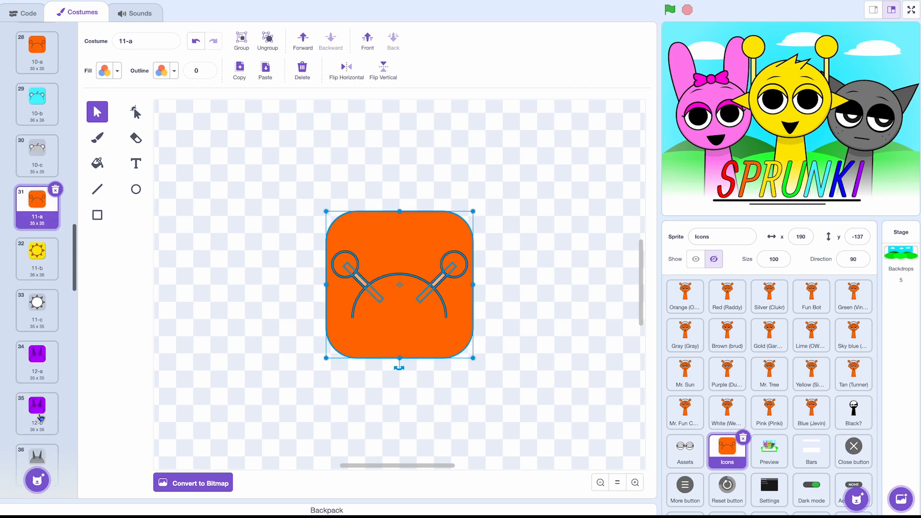
{"action": "left_click", "coordinate": [41, 379]}
{"action": "key", "text": "ctrl+a"}
{"action": "key", "text": "BackSpace"}
{"action": "key", "text": "ctrl+v"}
Replace the tree artwork of the Icons sprite's 13-a costume with a copy of the orange 01-a icon
{"action": "scroll", "coordinate": [41, 379], "scroll_direction": "down", "scroll_amount": 3}
{"action": "left_click", "coordinate": [45, 353]}
{"action": "key", "text": "super+q"}
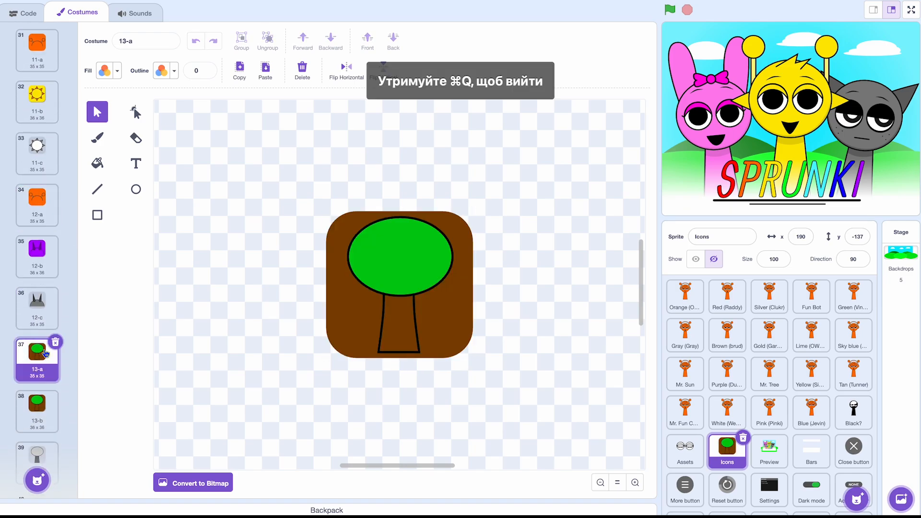
{"action": "key", "text": "super+a"}
{"action": "key", "text": "BackSpace"}
{"action": "key", "text": "super+v"}
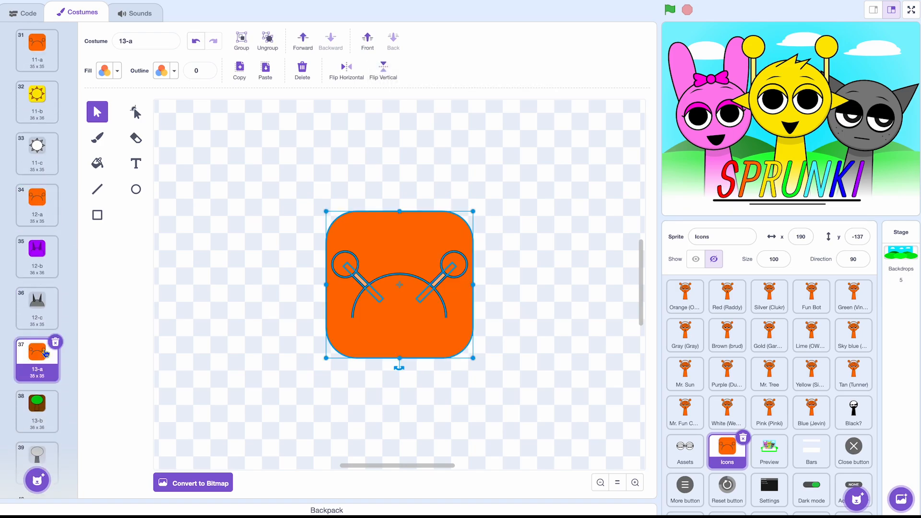
Replace the artwork of the Icons sprite's 14-a costume with a copy of the orange 01-a icon
{"action": "left_click", "coordinate": [39, 349]}
{"action": "key", "text": "super+a"}
{"action": "key", "text": "BackSpace"}
{"action": "key", "text": "super+v"}
Replace the artwork of the Icons sprite's 15-a costume with a copy of the orange 01-a icon
{"action": "scroll", "coordinate": [39, 345], "scroll_direction": "down", "scroll_amount": 3}
{"action": "left_click", "coordinate": [39, 343]}
{"action": "key", "text": "super+a"}
{"action": "key", "text": "BackSpace"}
{"action": "key", "text": "super+v"}
Replace the artwork of the Icons sprite's 16-a costume with a copy of the orange 01-a icon
{"action": "left_click", "coordinate": [37, 323]}
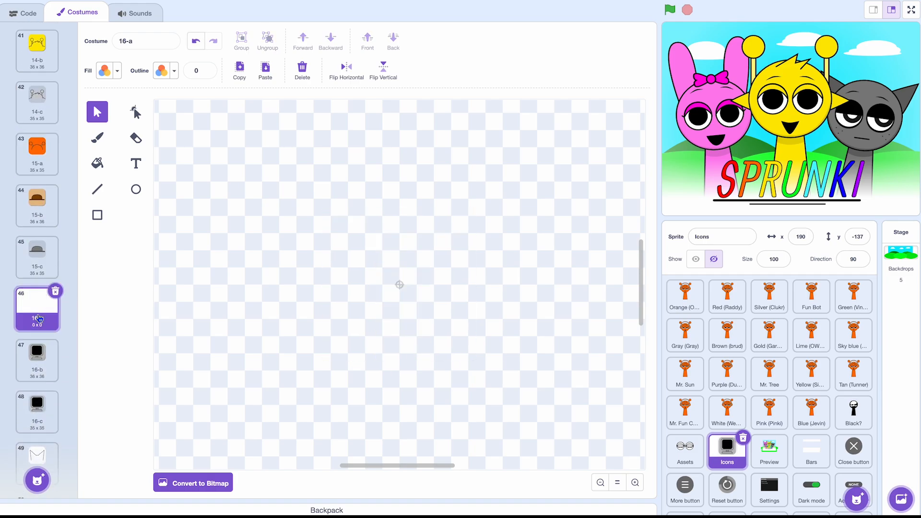
{"action": "key", "text": "super+a"}
{"action": "key", "text": "BackSpace"}
{"action": "key", "text": "super+v"}
Replace the artwork of the Icons sprite's 17-a costume with a copy of the orange 01-a icon
{"action": "scroll", "coordinate": [37, 336], "scroll_direction": "down", "scroll_amount": 3}
{"action": "left_click", "coordinate": [34, 343]}
{"action": "key", "text": "super+a"}
{"action": "key", "text": "BackSpace"}
{"action": "key", "text": "super+v"}
Replace the artwork of the Icons sprite's 18-a costume with a copy of the orange 01-a icon
{"action": "left_click", "coordinate": [35, 336]}
{"action": "key", "text": "super+a"}
{"action": "key", "text": "BackSpace"}
{"action": "key", "text": "super+v"}
Replace the artwork of the Icons sprite's 19-a costume with a copy of the orange 01-a icon
{"action": "scroll", "coordinate": [35, 334], "scroll_direction": "down", "scroll_amount": 3}
{"action": "left_click", "coordinate": [36, 367]}
{"action": "key", "text": "super+a"}
{"action": "key", "text": "BackSpace"}
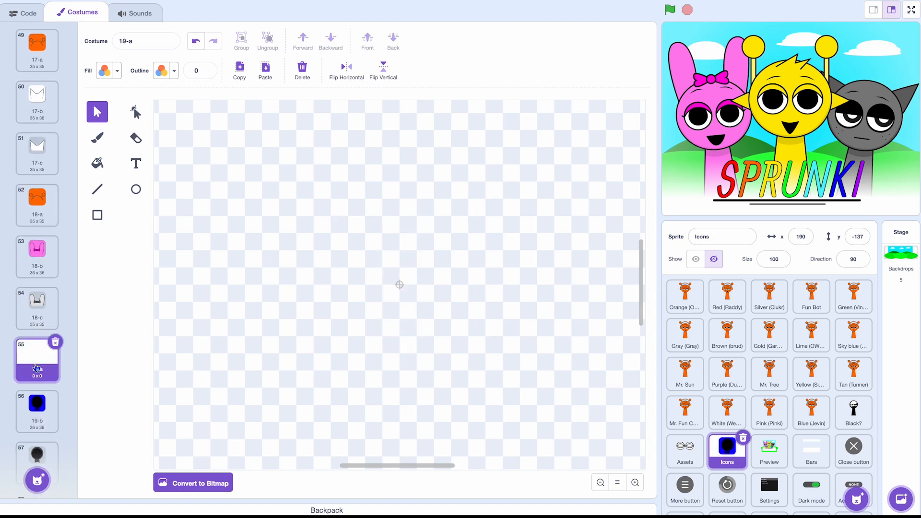
{"action": "key", "text": "super+v"}
Replace the artwork of the Icons sprite's 20-a costume with a copy of the orange 01-a icon
{"action": "scroll", "coordinate": [36, 368], "scroll_direction": "down", "scroll_amount": 3}
{"action": "left_click", "coordinate": [36, 376]}
{"action": "key", "text": "super+a"}
{"action": "key", "text": "BackSpace"}
{"action": "key", "text": "super+v"}
Replace the artwork of the Icons sprite's 20-a-fake20 costume with a copy of the orange 01-a icon
{"action": "scroll", "coordinate": [37, 379], "scroll_direction": "down", "scroll_amount": 3}
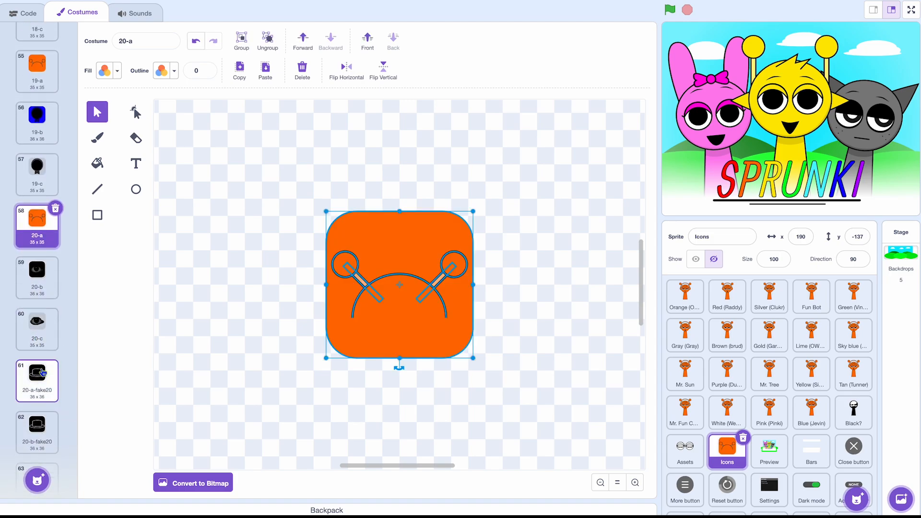
{"action": "scroll", "coordinate": [43, 372], "scroll_direction": "down", "scroll_amount": 2}
{"action": "left_click", "coordinate": [44, 352]}
{"action": "key", "text": "super+a"}
{"action": "key", "text": "BackSpace"}
{"action": "key", "text": "super+v"}
Replace the red artwork of the Icons sprite's 02-b costume with a copy of the orange 01-b icon
{"action": "scroll", "coordinate": [43, 168], "scroll_direction": "up", "scroll_amount": 3}
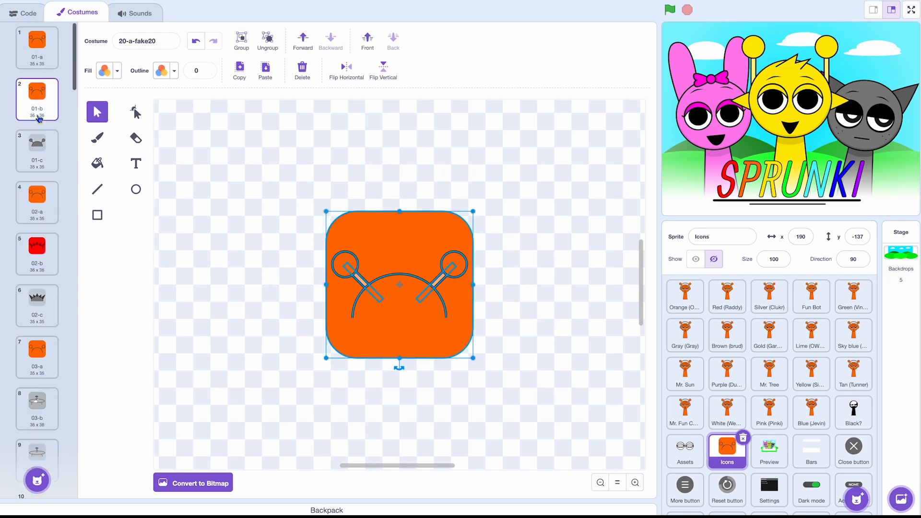
{"action": "left_click", "coordinate": [40, 266]}
{"action": "key", "text": "super+a"}
{"action": "key", "text": "BackSpace"}
{"action": "key", "text": "super+v"}
Replace the artwork of the Icons sprite's 03-b costume with a copy of the orange 01-b icon
{"action": "scroll", "coordinate": [41, 274], "scroll_direction": "down", "scroll_amount": 2}
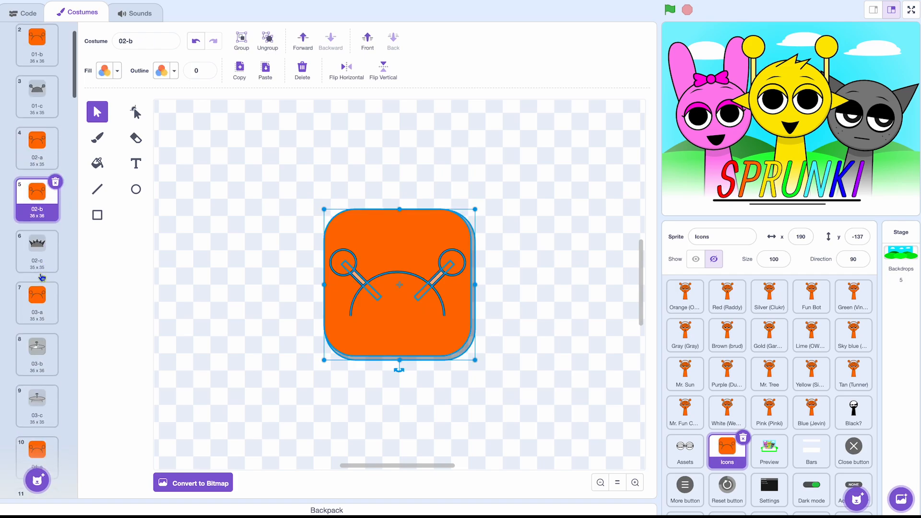
{"action": "left_click", "coordinate": [39, 317]}
{"action": "key", "text": "super+a"}
{"action": "key", "text": "BackSpace"}
{"action": "key", "text": "super+v"}
Replace the artwork of the Icons sprite's 04-b costume with a copy of the orange 01-b icon
{"action": "scroll", "coordinate": [39, 317], "scroll_direction": "down", "scroll_amount": 3}
{"action": "left_click", "coordinate": [37, 348]}
{"action": "key", "text": "super+a"}
{"action": "key", "text": "BackSpace"}
{"action": "key", "text": "super+v"}
Replace the artwork of the Icons sprite's 05-b costume with a copy of the orange 01-b icon
{"action": "scroll", "coordinate": [37, 336], "scroll_direction": "down", "scroll_amount": 3}
{"action": "left_click", "coordinate": [34, 367]}
{"action": "key", "text": "super+a"}
{"action": "key", "text": "BackSpace"}
{"action": "key", "text": "super+v"}
Replace the artwork of the Icons sprite's 06-b costume with a copy of the orange 01-b icon
{"action": "scroll", "coordinate": [35, 364], "scroll_direction": "down", "scroll_amount": 3}
{"action": "left_click", "coordinate": [38, 225]}
{"action": "key", "text": "super+a"}
{"action": "key", "text": "BackSpace"}
{"action": "key", "text": "super+v"}
Replace the artwork of the Icons sprite's 07-b costume with a copy of the orange 01-b icon
{"action": "left_click", "coordinate": [51, 372]}
{"action": "key", "text": "super+a"}
{"action": "key", "text": "BackSpace"}
{"action": "key", "text": "super+v"}
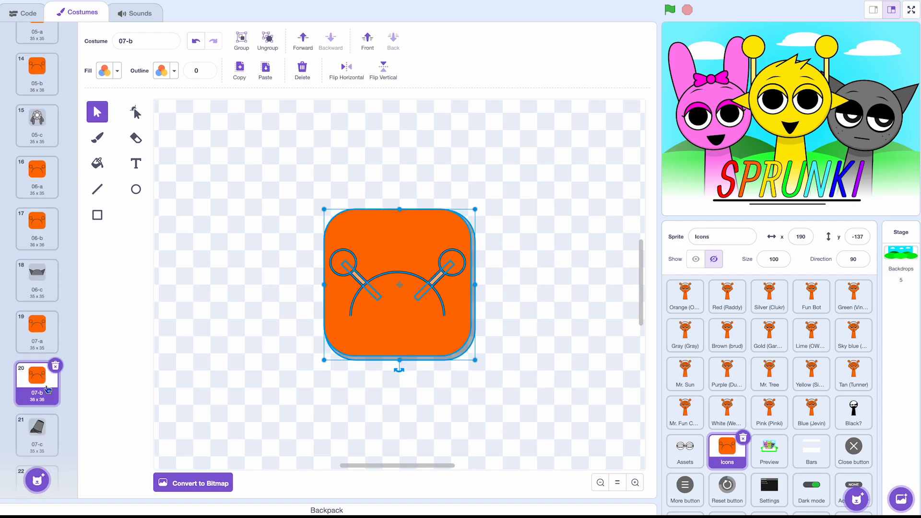
Replace the artwork of the Icons sprite's 08-b costume with a copy of the orange 01-b icon
{"action": "scroll", "coordinate": [43, 379], "scroll_direction": "down", "scroll_amount": 3}
{"action": "left_click", "coordinate": [41, 389]}
{"action": "key", "text": "super+a"}
{"action": "key", "text": "BackSpace"}
{"action": "key", "text": "super+v"}
Replace the artwork of the Icons sprite's 09-b costume with a copy of the orange 01-b icon
{"action": "scroll", "coordinate": [41, 389], "scroll_direction": "down", "scroll_amount": 3}
{"action": "left_click", "coordinate": [38, 401]}
{"action": "key", "text": "super+a"}
{"action": "key", "text": "BackSpace"}
{"action": "key", "text": "super+v"}
Replace the artwork of the Icons sprite's 10-b costume with a copy of the orange 01-b icon
{"action": "scroll", "coordinate": [39, 398], "scroll_direction": "down", "scroll_amount": 3}
{"action": "left_click", "coordinate": [39, 398]}
{"action": "key", "text": "super+a"}
{"action": "key", "text": "BackSpace"}
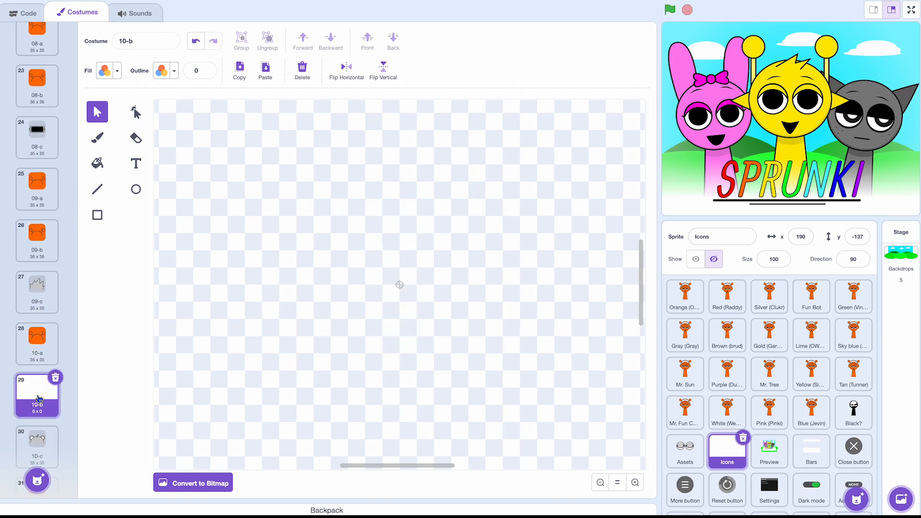
{"action": "key", "text": "super+v"}
Replace the sun artwork of the Icons sprite's 11-b costume with a copy of the orange 01-b icon
{"action": "scroll", "coordinate": [39, 398], "scroll_direction": "down", "scroll_amount": 3}
{"action": "left_click", "coordinate": [41, 385]}
{"action": "key", "text": "super+a"}
{"action": "key", "text": "BackSpace"}
{"action": "key", "text": "super+v"}
{"action": "scroll", "coordinate": [41, 385], "scroll_direction": "down", "scroll_amount": 3}
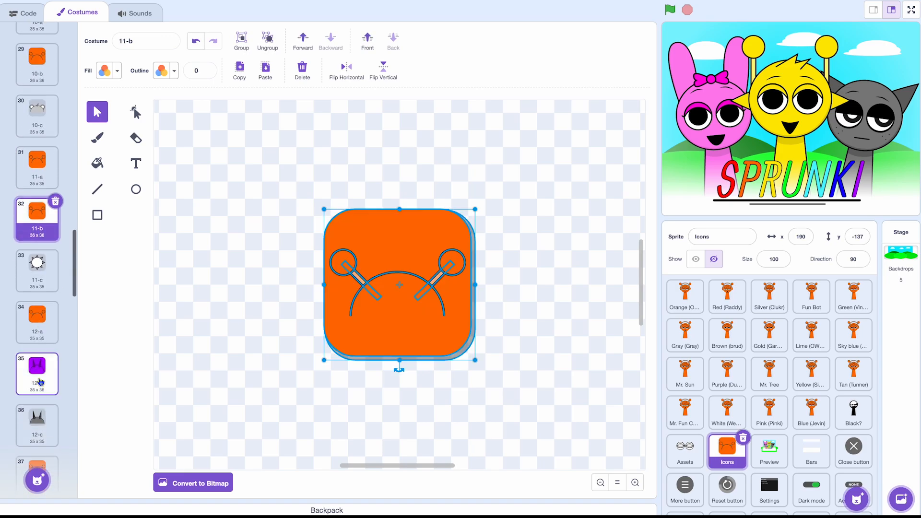
Replace the purple artwork of the Icons sprite's 12-b costume with a copy of the orange 01-b icon
{"action": "left_click", "coordinate": [40, 383]}
{"action": "key", "text": "super+a"}
{"action": "key", "text": "BackSpace"}
{"action": "key", "text": "super+v"}
Replace the artwork of the Icons sprite's 13-b costume with a copy of the orange 01-b icon
{"action": "scroll", "coordinate": [40, 384], "scroll_direction": "down", "scroll_amount": 3}
{"action": "left_click", "coordinate": [41, 386]}
{"action": "key", "text": "super+a"}
{"action": "key", "text": "BackSpace"}
{"action": "key", "text": "super+v"}
Replace the artwork of the Icons sprite's 14-b costume with a copy of the orange 01-b icon
{"action": "scroll", "coordinate": [42, 386], "scroll_direction": "down", "scroll_amount": 3}
{"action": "left_click", "coordinate": [37, 399]}
{"action": "key", "text": "super+a"}
{"action": "key", "text": "BackSpace"}
{"action": "key", "text": "super+v"}
Replace the artwork of the Icons sprite's 15-b costume with a copy of the orange 01-b icon
{"action": "scroll", "coordinate": [37, 398], "scroll_direction": "down", "scroll_amount": 3}
{"action": "left_click", "coordinate": [37, 413]}
{"action": "key", "text": "super+a"}
{"action": "key", "text": "BackSpace"}
{"action": "key", "text": "super+v"}
Replace the computer artwork of the Icons sprite's 16-b costume with a copy of the orange 01-b icon
{"action": "scroll", "coordinate": [37, 414], "scroll_direction": "down", "scroll_amount": 4}
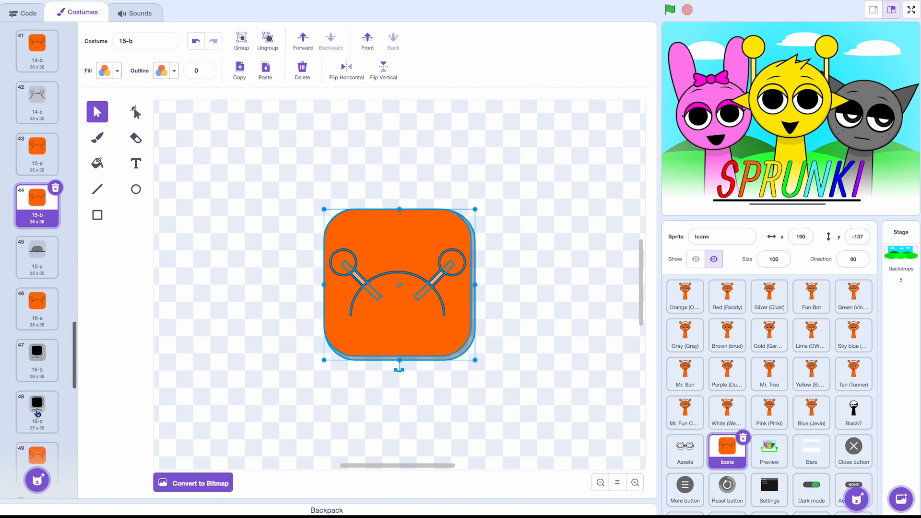
{"action": "left_click", "coordinate": [42, 353]}
{"action": "key", "text": "super+a"}
{"action": "key", "text": "BackSpace"}
{"action": "key", "text": "super+v"}
Replace the artwork of the Icons sprite's 17-b costume with a copy of the orange 01-b icon
{"action": "scroll", "coordinate": [42, 353], "scroll_direction": "down", "scroll_amount": 2}
{"action": "left_click", "coordinate": [40, 362]}
{"action": "key", "text": "super+a"}
{"action": "key", "text": "BackSpace"}
{"action": "key", "text": "super+v"}
Replace the artwork of the Icons sprite's 18-b costume with a copy of the orange 01-b icon
{"action": "scroll", "coordinate": [40, 363], "scroll_direction": "down", "scroll_amount": 3}
{"action": "left_click", "coordinate": [46, 334]}
{"action": "key", "text": "super+a"}
{"action": "key", "text": "BackSpace"}
{"action": "key", "text": "super+v"}
Replace the artwork of the Icons sprite's 19-b costume with a copy of the orange 01-b icon
{"action": "scroll", "coordinate": [42, 341], "scroll_direction": "down", "scroll_amount": 2}
{"action": "left_click", "coordinate": [38, 379]}
{"action": "key", "text": "super+a"}
{"action": "key", "text": "BackSpace"}
{"action": "key", "text": "super+v"}
Replace the artwork of the Icons sprite's 20-b costume with a copy of the orange 01-b icon
{"action": "scroll", "coordinate": [42, 365], "scroll_direction": "down", "scroll_amount": 2}
{"action": "left_click", "coordinate": [37, 411]}
{"action": "key", "text": "super+a"}
{"action": "key", "text": "BackSpace"}
{"action": "key", "text": "super+v"}
Replace the artwork of the Icons sprite's 20-b-fake20 costume with a copy of the orange 01-b icon
{"action": "scroll", "coordinate": [37, 411], "scroll_direction": "down", "scroll_amount": 1}
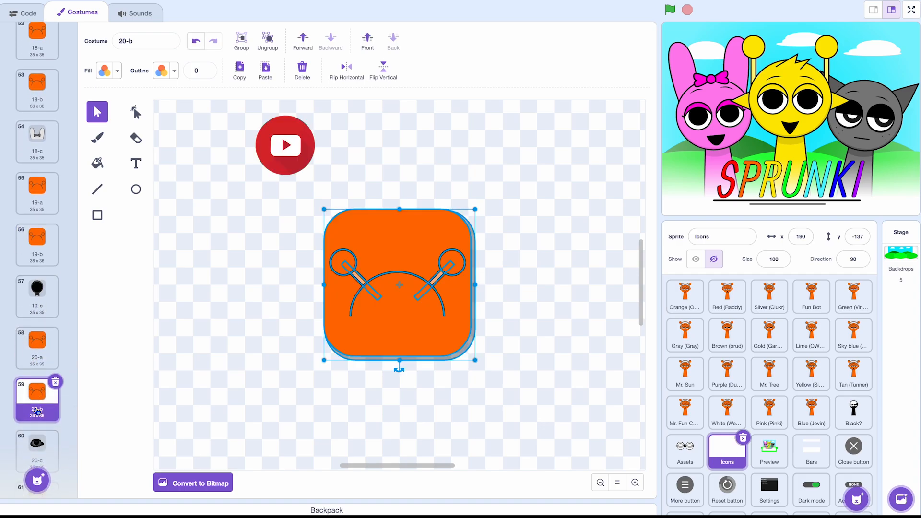
{"action": "scroll", "coordinate": [37, 411], "scroll_direction": "down", "scroll_amount": 3}
{"action": "left_click", "coordinate": [40, 401]}
{"action": "key", "text": "super+a"}
{"action": "key", "text": "BackSpace"}
{"action": "key", "text": "super+v"}
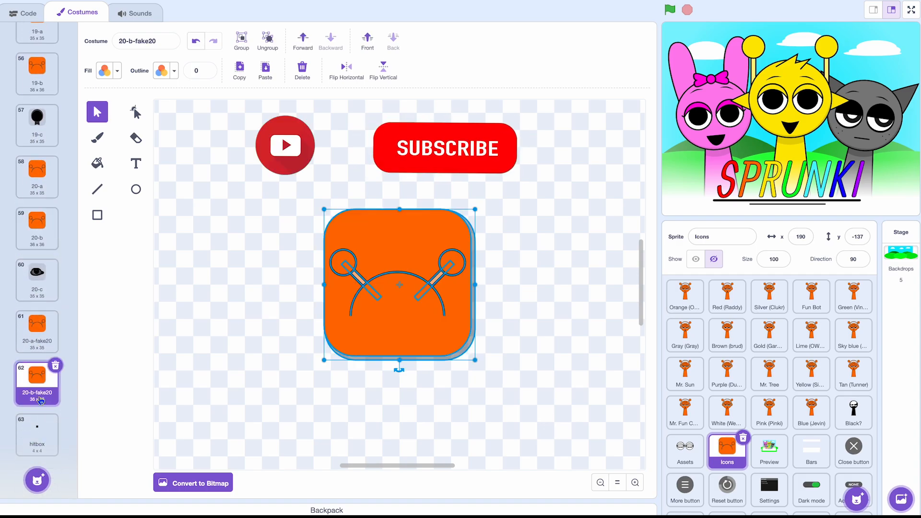
Copy the gray 01-c icon of the Icons sprite and replace the crown artwork of the 02-c costume with it
{"action": "scroll", "coordinate": [40, 402], "scroll_direction": "up", "scroll_amount": 20}
{"action": "left_click", "coordinate": [50, 144]}
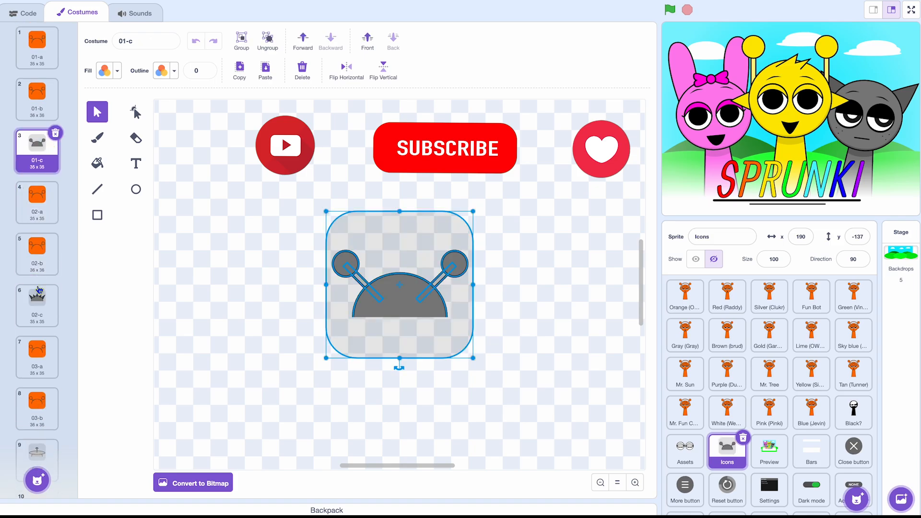
{"action": "key", "text": "BackSpace"}
{"action": "key", "text": "super+v"}
Replace the artwork of the Icons sprite's 03-c costume with a copy of the gray 01-c icon
{"action": "scroll", "coordinate": [39, 307], "scroll_direction": "down", "scroll_amount": 3}
{"action": "left_click", "coordinate": [33, 331]}
{"action": "key", "text": "super+a"}
{"action": "key", "text": "BackSpace"}
{"action": "key", "text": "super+v"}
Replace the artwork of the Icons sprite's 04-c costume with a copy of the gray 01-c icon
{"action": "scroll", "coordinate": [33, 331], "scroll_direction": "down", "scroll_amount": 1}
{"action": "scroll", "coordinate": [33, 331], "scroll_direction": "down", "scroll_amount": 2}
{"action": "left_click", "coordinate": [36, 372]}
{"action": "key", "text": "super+a"}
{"action": "key", "text": "BackSpace"}
{"action": "key", "text": "super+v"}
Replace the artwork of the Icons sprite's 05-c costume with a copy of the gray 01-c icon
{"action": "scroll", "coordinate": [36, 367], "scroll_direction": "down", "scroll_amount": 3}
{"action": "left_click", "coordinate": [37, 357]}
{"action": "key", "text": "super+a"}
{"action": "key", "text": "BackSpace"}
{"action": "key", "text": "super+v"}
Replace the artwork of the Icons sprite's 06-c costume with a copy of the gray 01-c icon
{"action": "scroll", "coordinate": [37, 358], "scroll_direction": "down", "scroll_amount": 3}
{"action": "left_click", "coordinate": [37, 357]}
{"action": "key", "text": "super+a"}
{"action": "key", "text": "BackSpace"}
{"action": "key", "text": "super+v"}
Replace the artwork of the Icons sprite's 07-c costume with a copy of the gray 01-c icon
{"action": "scroll", "coordinate": [37, 356], "scroll_direction": "down", "scroll_amount": 3}
{"action": "left_click", "coordinate": [37, 356]}
{"action": "key", "text": "super+a"}
{"action": "key", "text": "BackSpace"}
{"action": "key", "text": "super+v"}
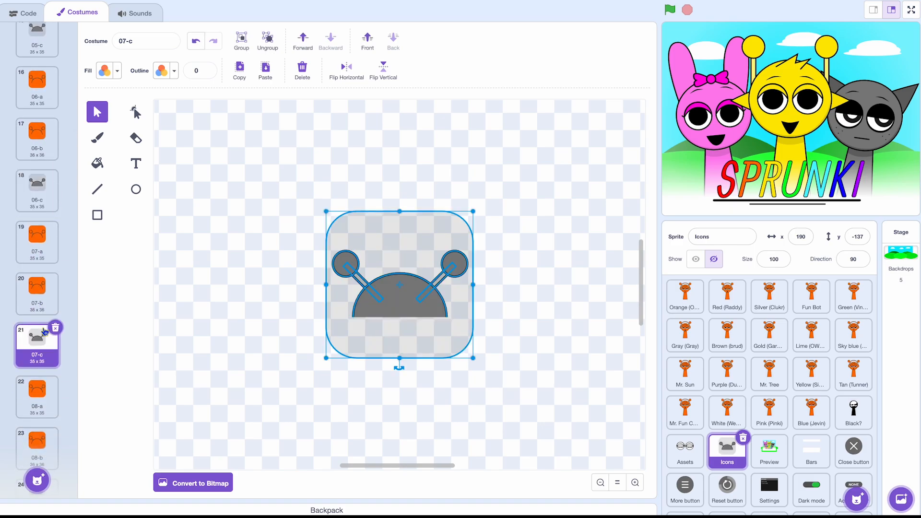
Replace the artwork of the Icons sprite's 08-c costume with a copy of the gray 01-c icon
{"action": "scroll", "coordinate": [39, 355], "scroll_direction": "down", "scroll_amount": 3}
{"action": "left_click", "coordinate": [44, 331]}
{"action": "key", "text": "super+a"}
{"action": "key", "text": "BackSpace"}
{"action": "key", "text": "super+v"}
Replace the artwork of the Icons sprite's 09-c costume with a copy of the gray 01-c icon
{"action": "scroll", "coordinate": [44, 335], "scroll_direction": "down", "scroll_amount": 3}
{"action": "left_click", "coordinate": [44, 350]}
{"action": "key", "text": "super+a"}
Replace the artwork of the Icons sprite's 10-c costume with a copy of the gray 01-c icon and run the project
{"action": "scroll", "coordinate": [44, 350], "scroll_direction": "down", "scroll_amount": 3}
{"action": "left_click", "coordinate": [36, 356]}
{"action": "key", "text": "super+a"}
{"action": "key", "text": "BackSpace"}
{"action": "key", "text": "super+v"}
{"action": "left_click", "coordinate": [669, 9]}
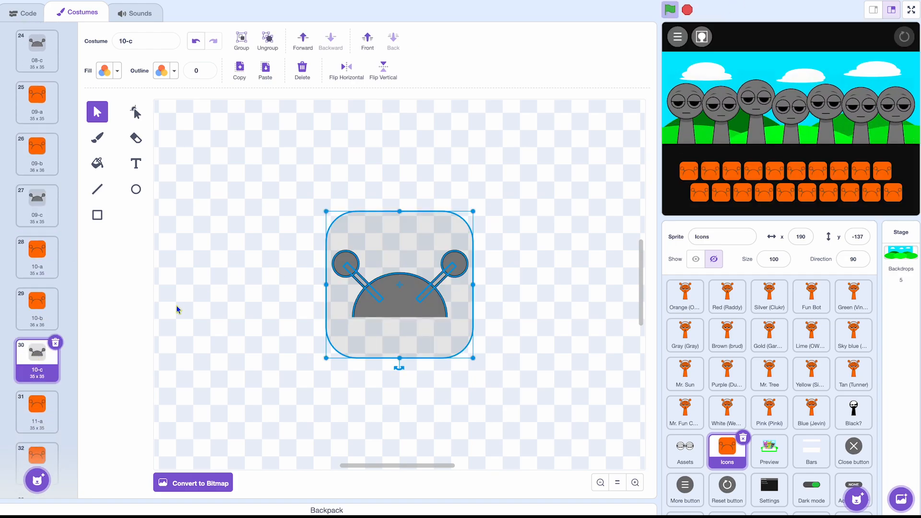
Replace the sun artwork of the Icons sprite's 11-c costume with a copy of the gray 01-c icon
{"action": "scroll", "coordinate": [41, 376], "scroll_direction": "down", "scroll_amount": 4}
{"action": "left_click", "coordinate": [36, 347]}
{"action": "key", "text": "super+a"}
{"action": "key", "text": "BackSpace"}
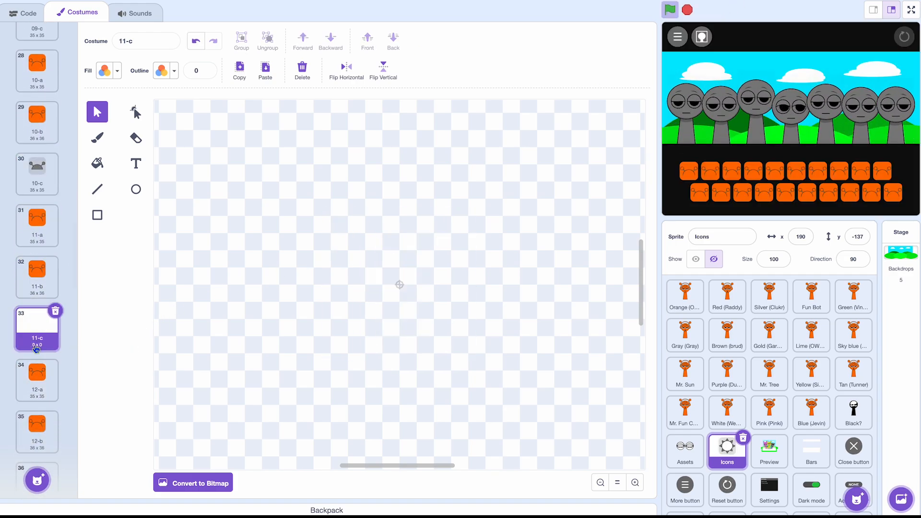
{"action": "key", "text": "super+v"}
Replace the artwork of the Icons sprite's 12-c costume with a copy of the gray 01-c icon
{"action": "scroll", "coordinate": [35, 348], "scroll_direction": "down", "scroll_amount": 2}
{"action": "left_click", "coordinate": [37, 378]}
{"action": "key", "text": "super+a"}
{"action": "key", "text": "BackSpace"}
{"action": "key", "text": "super+v"}
Replace the tree artwork of the Icons sprite's 13-c costume with a copy of the gray 01-c icon
{"action": "scroll", "coordinate": [38, 383], "scroll_direction": "down", "scroll_amount": 2}
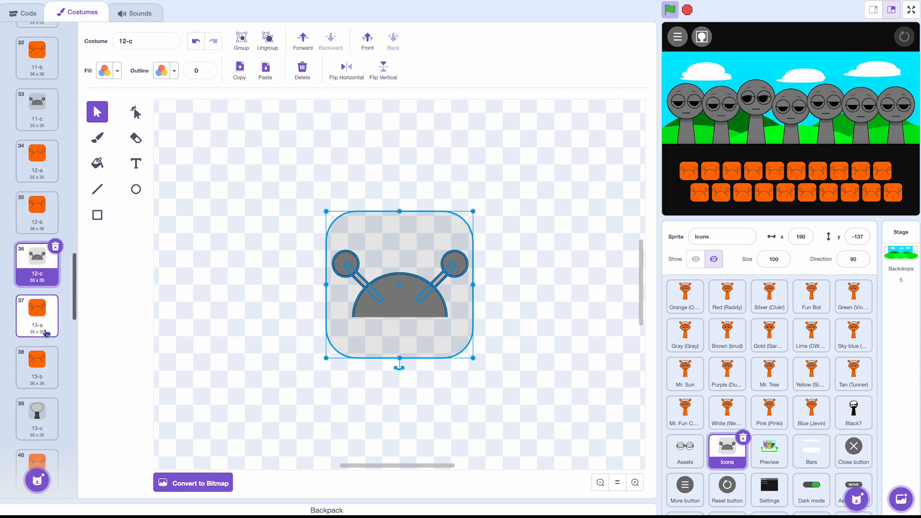
{"action": "left_click", "coordinate": [43, 414]}
{"action": "key", "text": "super+a"}
{"action": "key", "text": "BackSpace"}
{"action": "key", "text": "super+v"}
Replace the artwork of the Icons sprite's 14-c costume with a copy of the gray 01-c icon
{"action": "scroll", "coordinate": [43, 414], "scroll_direction": "down", "scroll_amount": 4}
{"action": "left_click", "coordinate": [43, 396]}
{"action": "key", "text": "super+a"}
{"action": "key", "text": "BackSpace"}
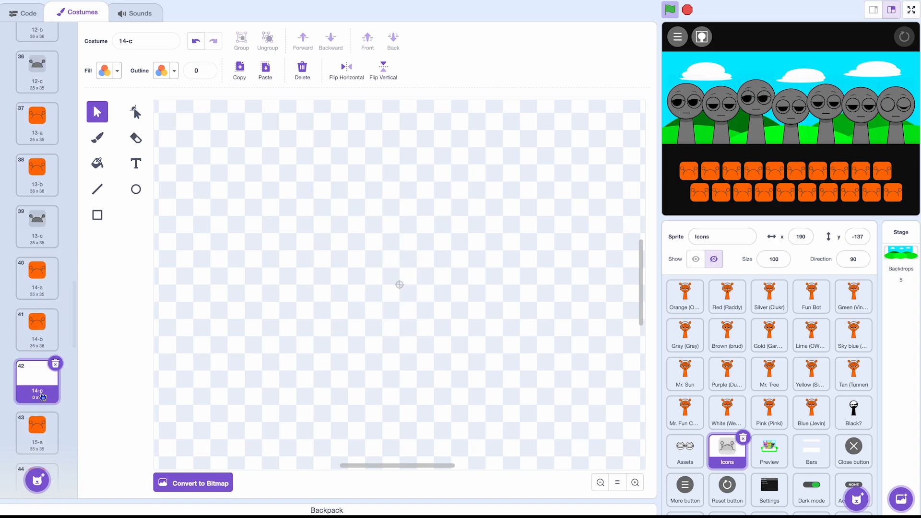
{"action": "key", "text": "super+v"}
Paste a copy of the gray 01-c icon into the Icons sprite's 15-c costume with the hat artwork
{"action": "scroll", "coordinate": [43, 396], "scroll_direction": "down", "scroll_amount": 2}
{"action": "left_click", "coordinate": [43, 373]}
{"action": "key", "text": "super+a"}
{"action": "key", "text": "BackSpace"}
{"action": "key", "text": "super+v"}
Replace the computer artwork of the Icons sprite's 16-c costume with a copy of the gray 01-c icon
{"action": "scroll", "coordinate": [43, 373], "scroll_direction": "down", "scroll_amount": 3}
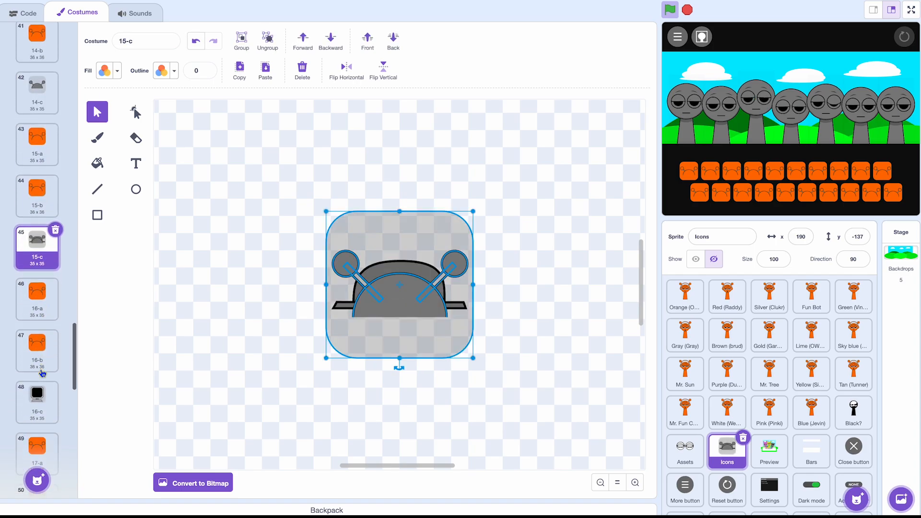
{"action": "left_click", "coordinate": [39, 389]}
{"action": "key", "text": "super+a"}
{"action": "key", "text": "BackSpace"}
{"action": "key", "text": "super+v"}
Replace the artwork of the Icons sprite's 17-c costume with a copy of the gray 01-c icon
{"action": "scroll", "coordinate": [39, 389], "scroll_direction": "down", "scroll_amount": 3}
{"action": "left_click", "coordinate": [46, 397]}
{"action": "key", "text": "super+a"}
{"action": "key", "text": "BackSpace"}
{"action": "key", "text": "super+v"}
Replace the artwork of the Icons sprite's 18-c costume with a copy of the gray 01-c icon
{"action": "left_click", "coordinate": [36, 396]}
{"action": "key", "text": "super+a"}
{"action": "key", "text": "BackSpace"}
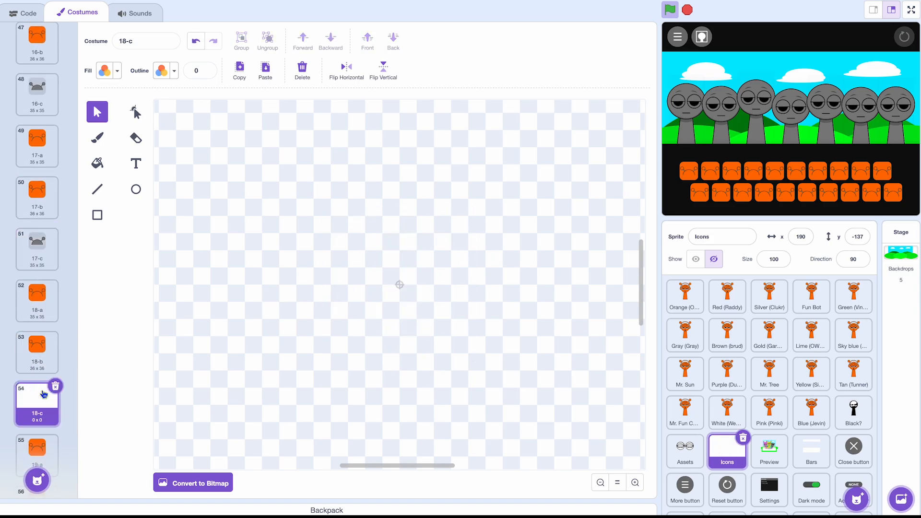
{"action": "key", "text": "super+v"}
Replace the artwork of the Icons sprite's 19-c costume with a copy of the gray 01-c icon
{"action": "scroll", "coordinate": [35, 396], "scroll_direction": "down", "scroll_amount": 3}
{"action": "left_click", "coordinate": [35, 396]}
{"action": "key", "text": "super+a"}
{"action": "key", "text": "BackSpace"}
{"action": "key", "text": "super+v"}
Replace the eye artwork of the Icons sprite's 20-c costume with a copy of the gray 01-c icon
{"action": "scroll", "coordinate": [34, 396], "scroll_direction": "down", "scroll_amount": 3}
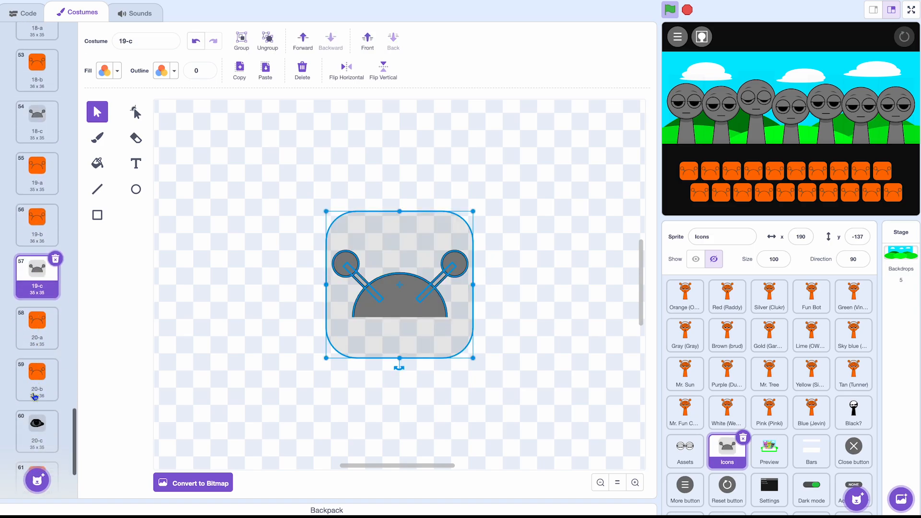
{"action": "left_click", "coordinate": [48, 423]}
{"action": "key", "text": "super+a"}
{"action": "key", "text": "BackSpace"}
{"action": "key", "text": "super+v"}
Replace the small black square in the Icons sprite's hitbox costume with a copy of the gray 01-c icon
{"action": "scroll", "coordinate": [44, 422], "scroll_direction": "down", "scroll_amount": 3}
{"action": "left_click", "coordinate": [40, 425]}
{"action": "key", "text": "super+a"}
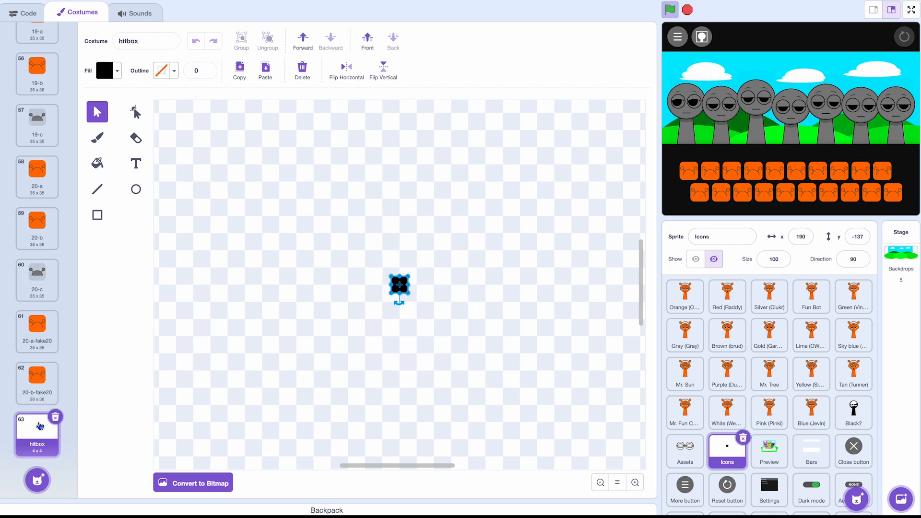
{"action": "key", "text": "BackSpace"}
{"action": "key", "text": "super+v"}
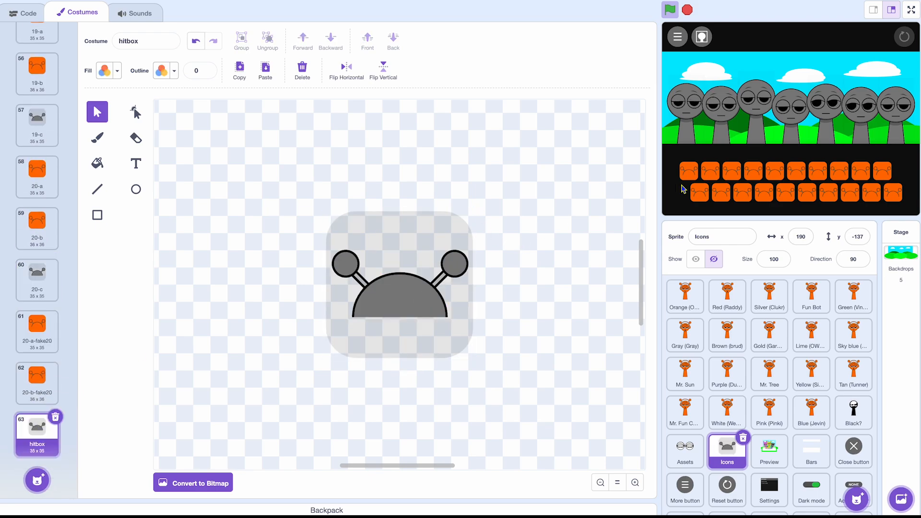